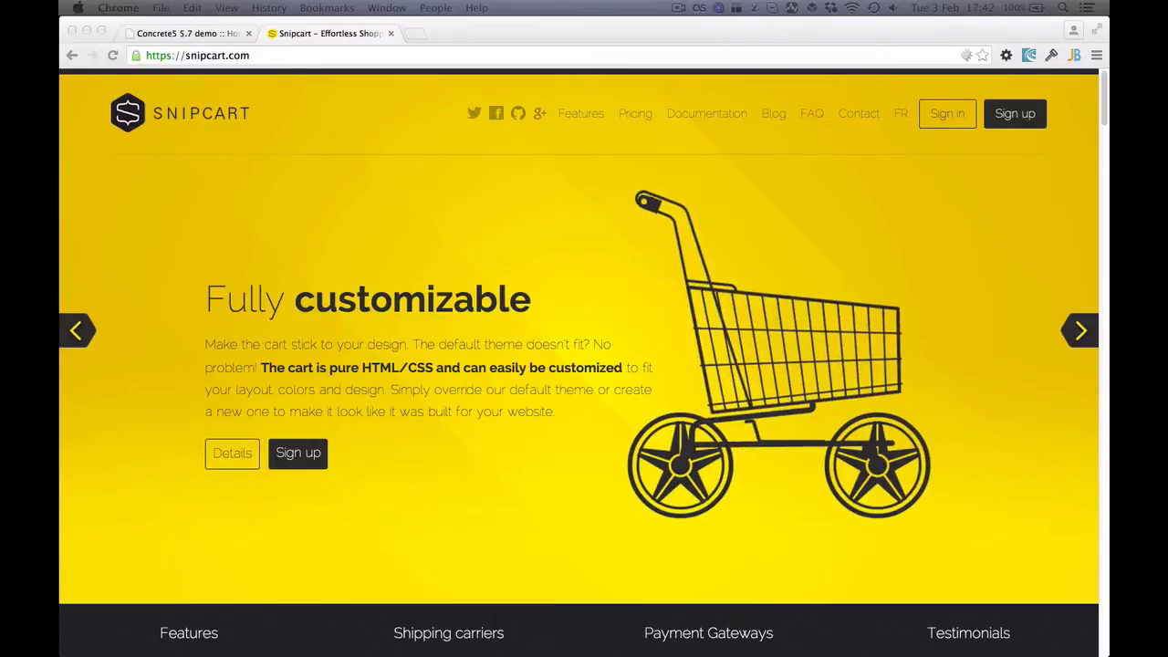
# From the concrete5 dashboard's Extend concrete5 page, install the eCommerce with Snipcart package
pyautogui.click(160, 36)
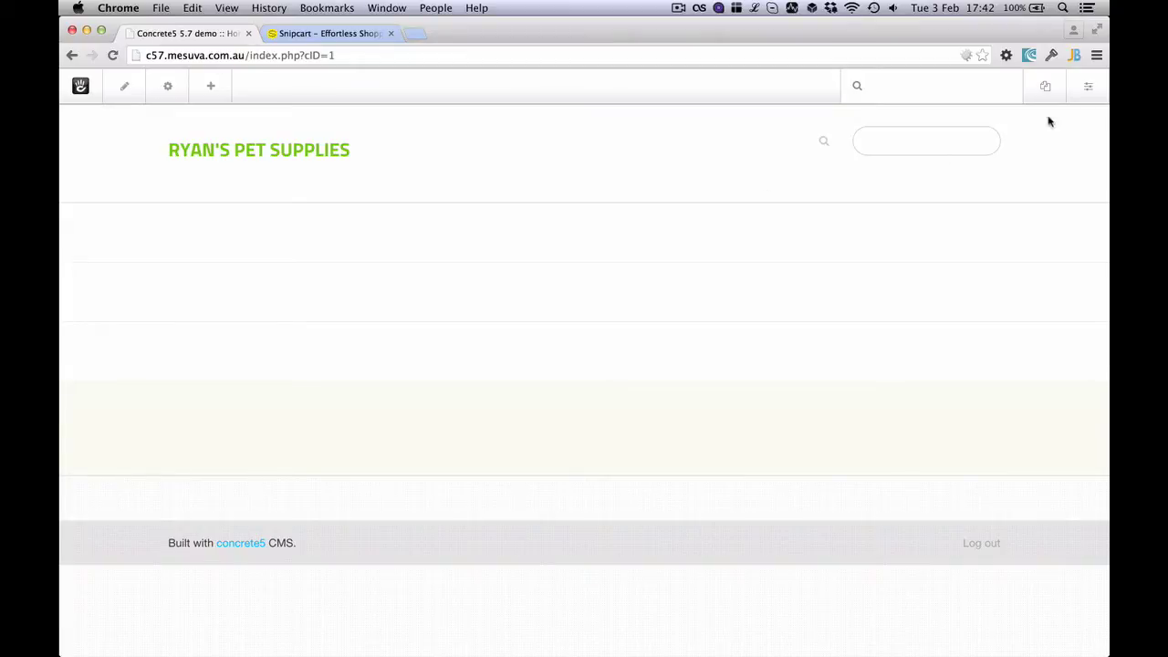
pyautogui.click(1081, 89)
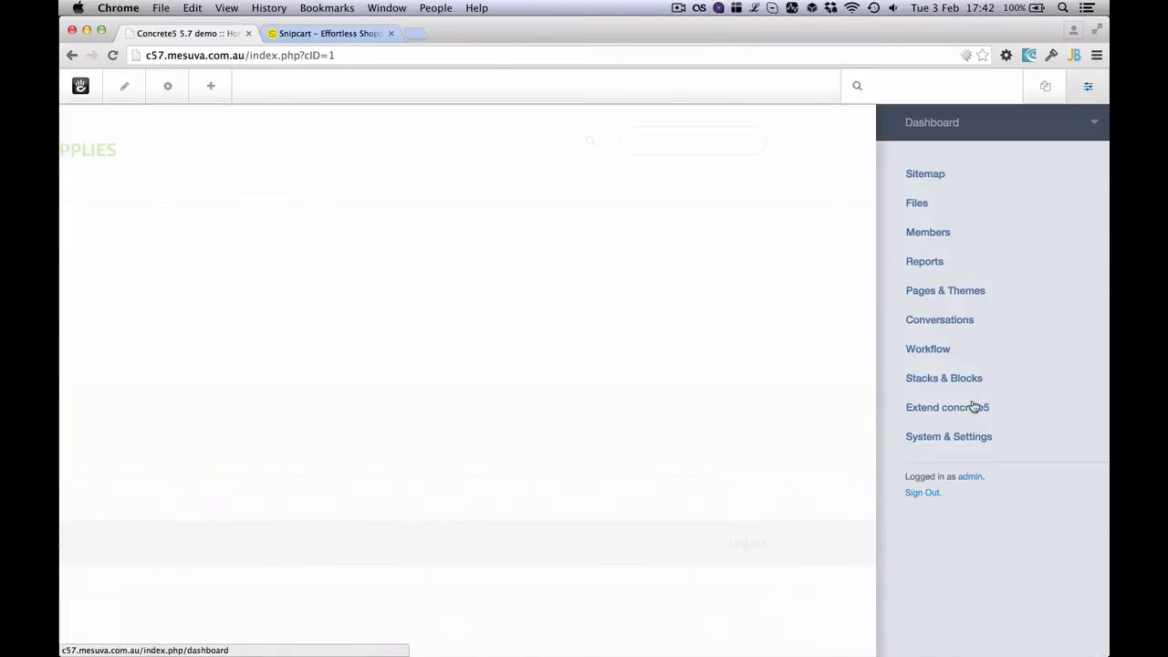
pyautogui.click(915, 403)
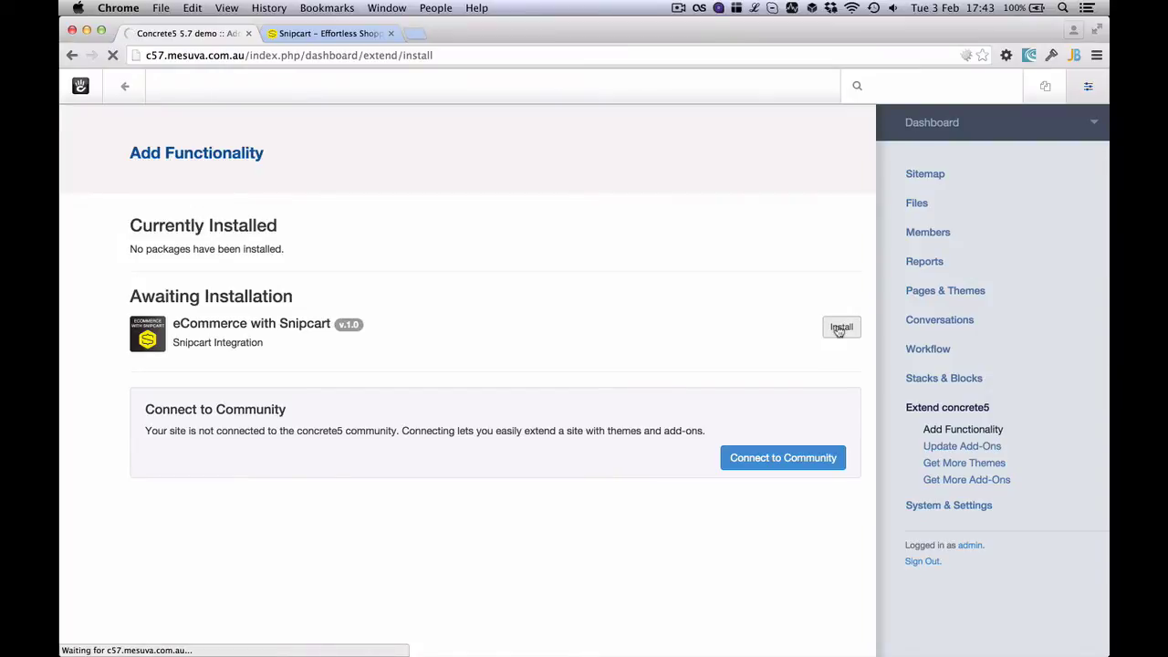
pyautogui.click(391, 33)
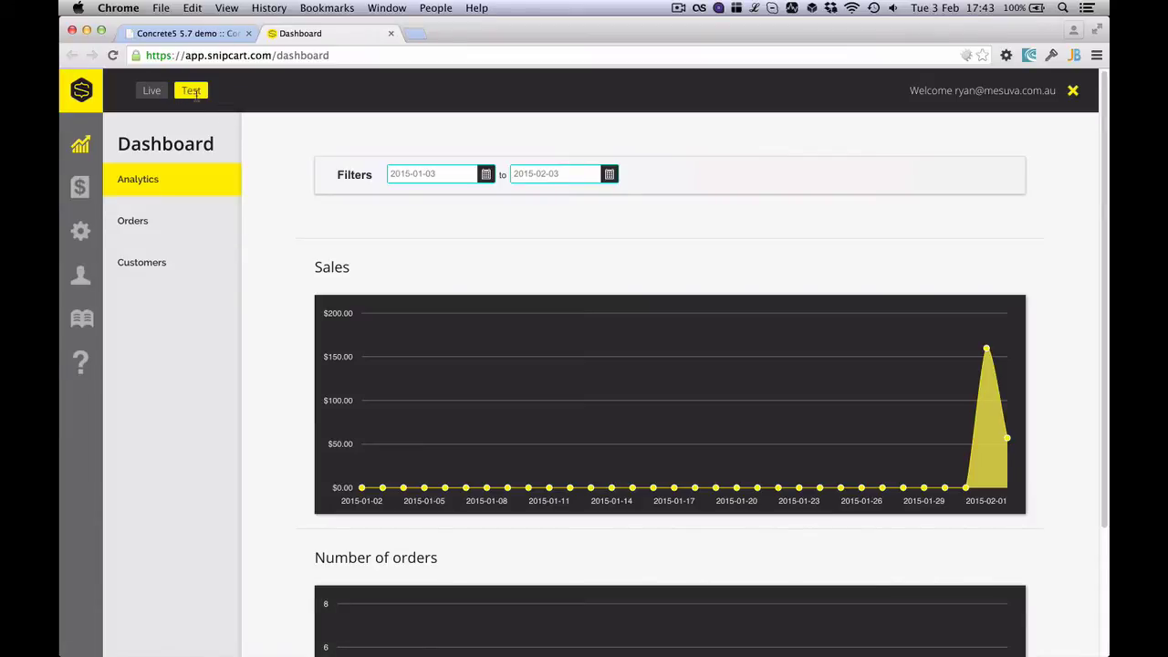
# Review Snipcart's general settings against the concrete5 Snipcart configuration
pyautogui.click(84, 232)
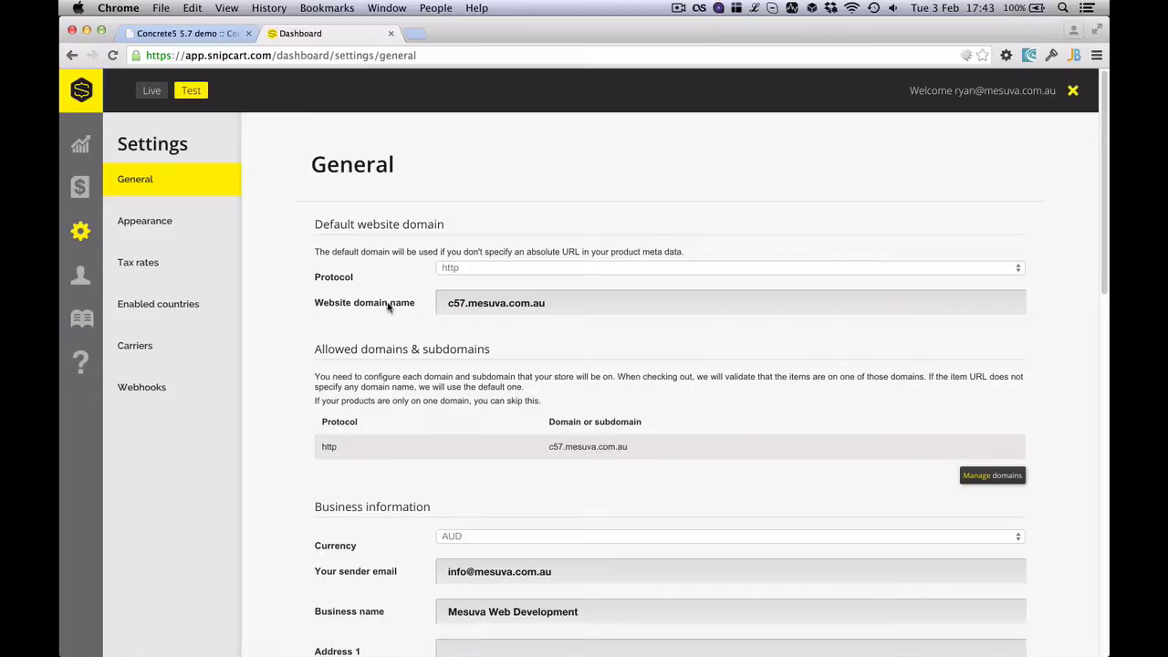
pyautogui.click(211, 34)
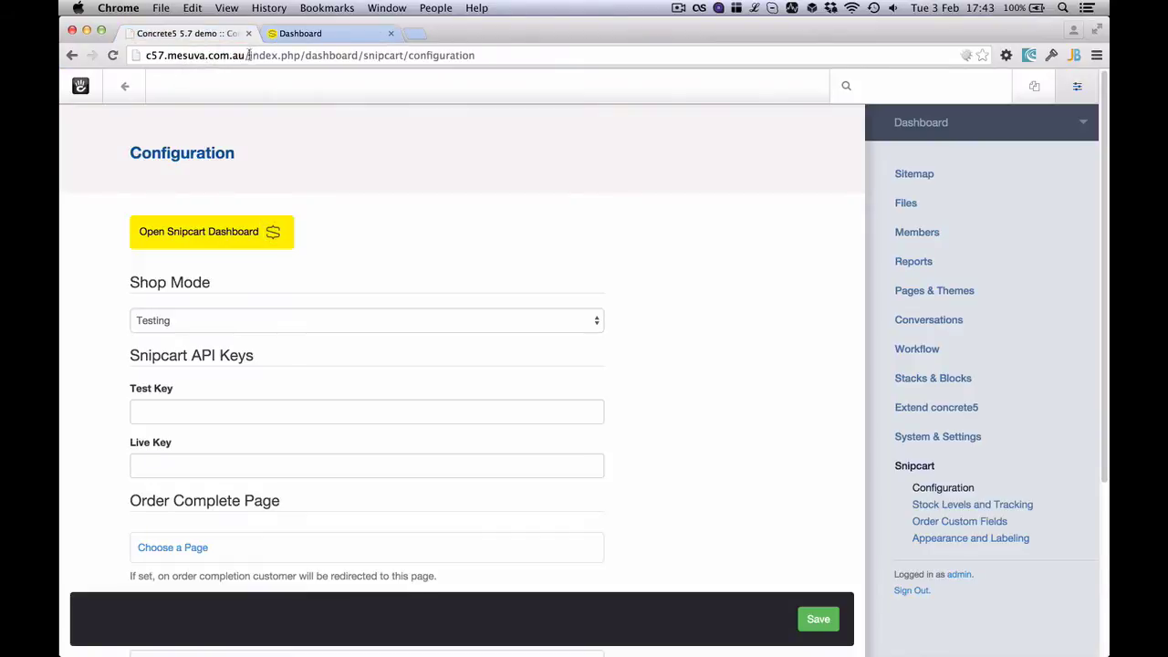
pyautogui.click(300, 34)
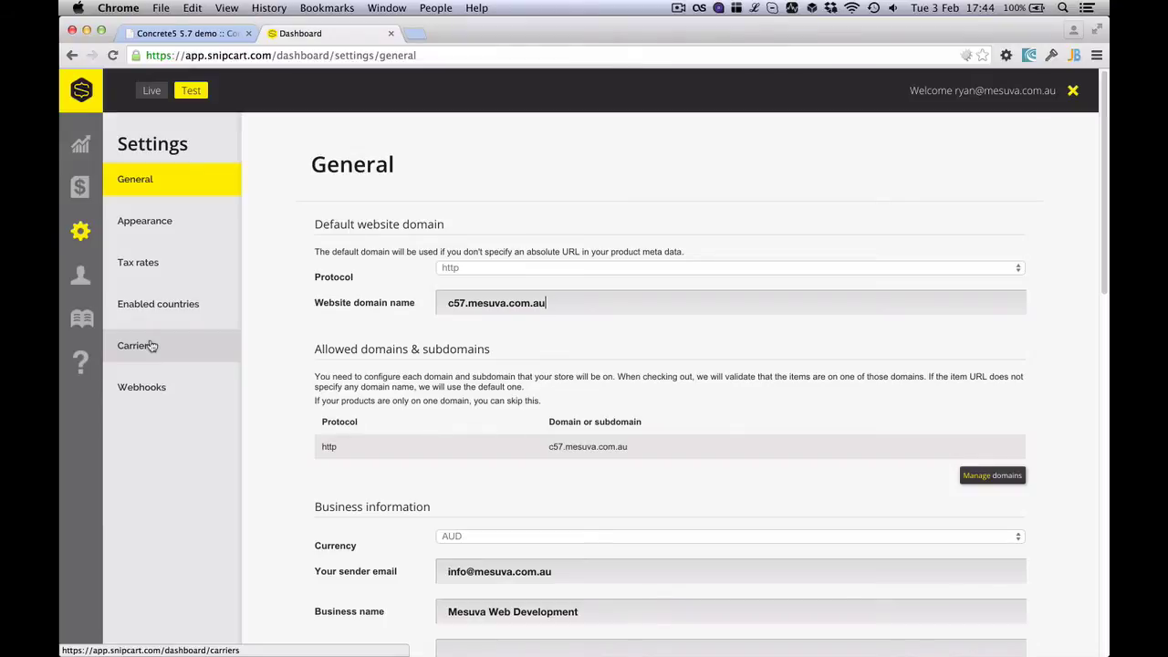
# Check the Carriers shipping settings, then select the Test API Key on the account Credentials page
pyautogui.click(151, 345)
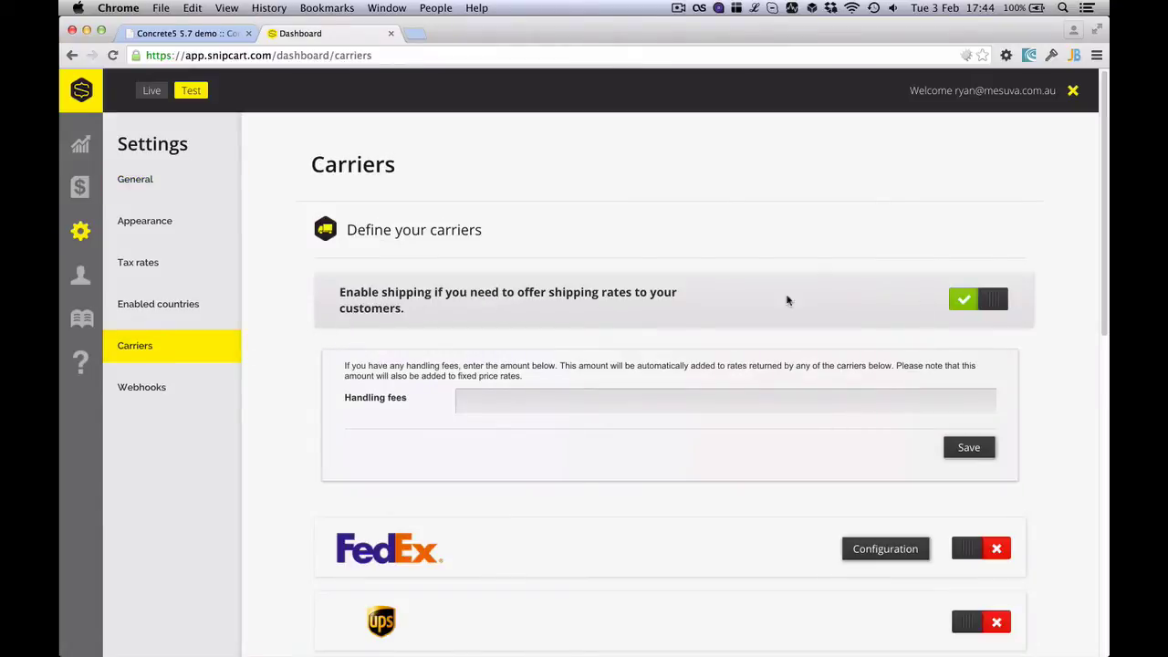
pyautogui.scroll(-5, 815, 247)
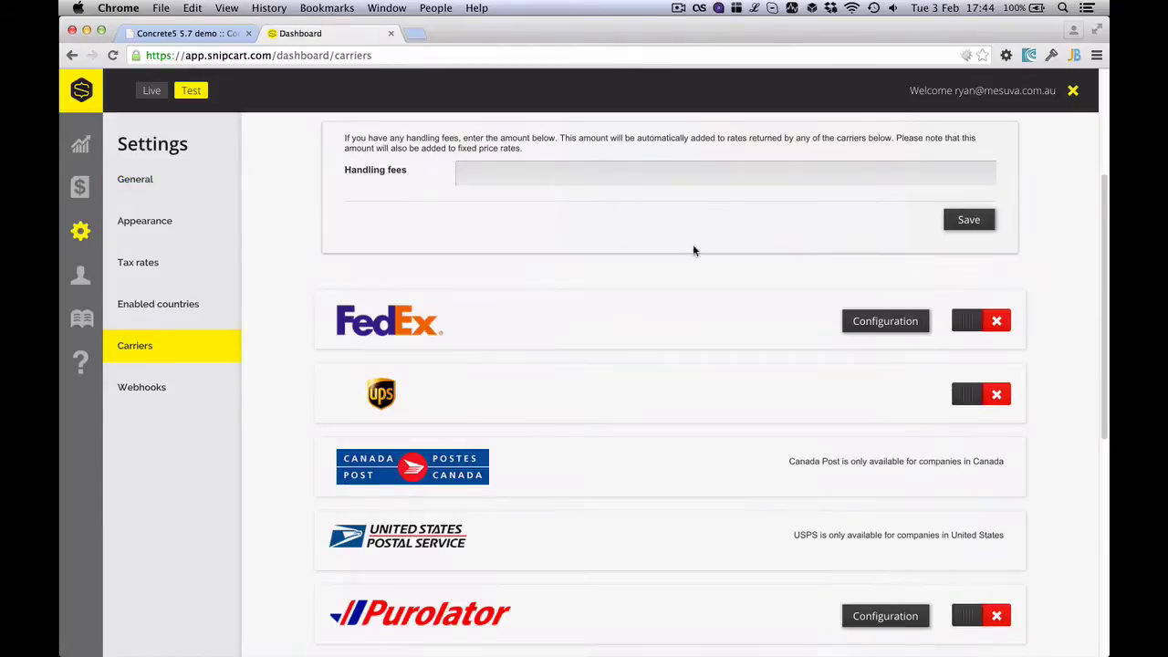
pyautogui.scroll(-7, 664, 259)
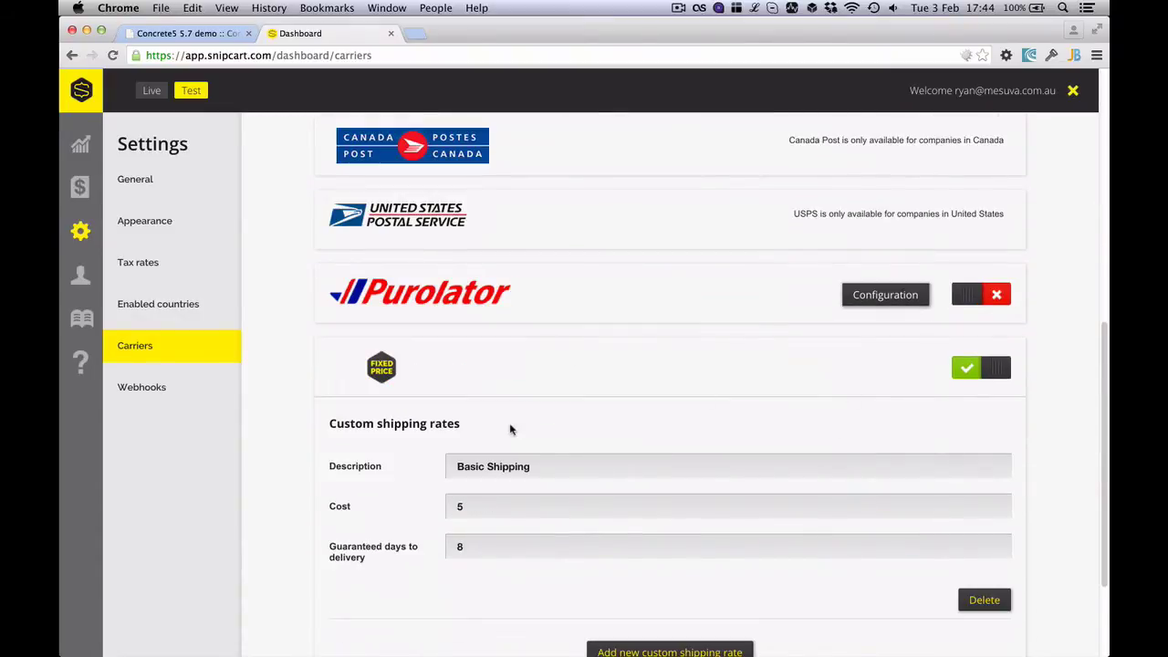
pyautogui.scroll(-1, 510, 427)
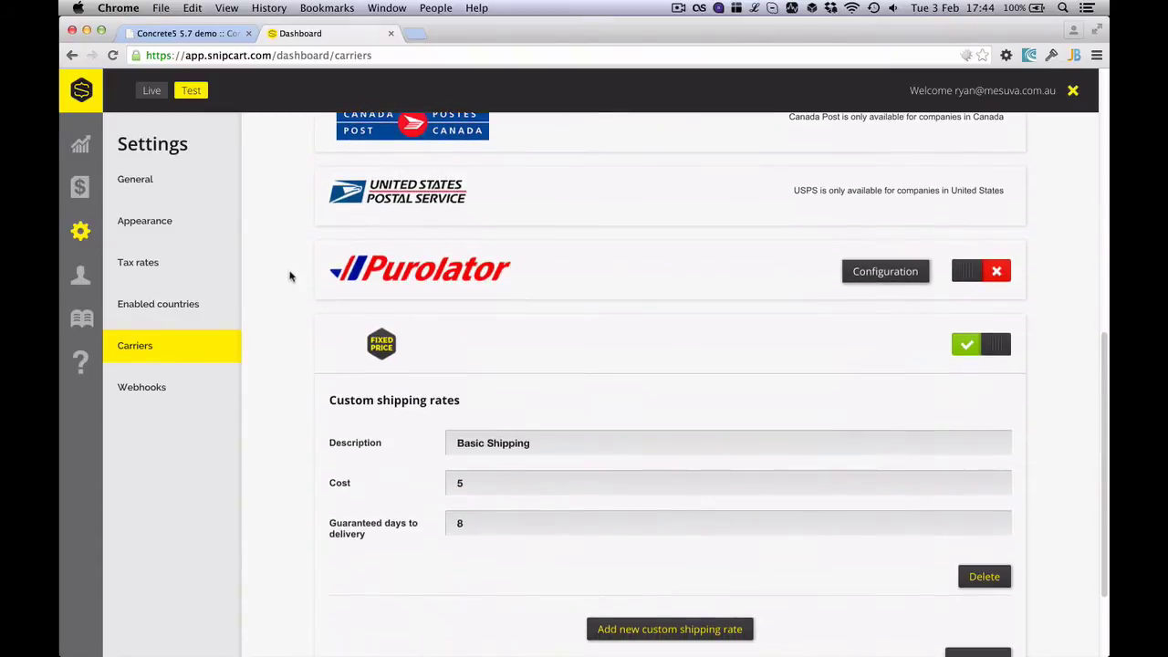
pyautogui.scroll(6, 264, 316)
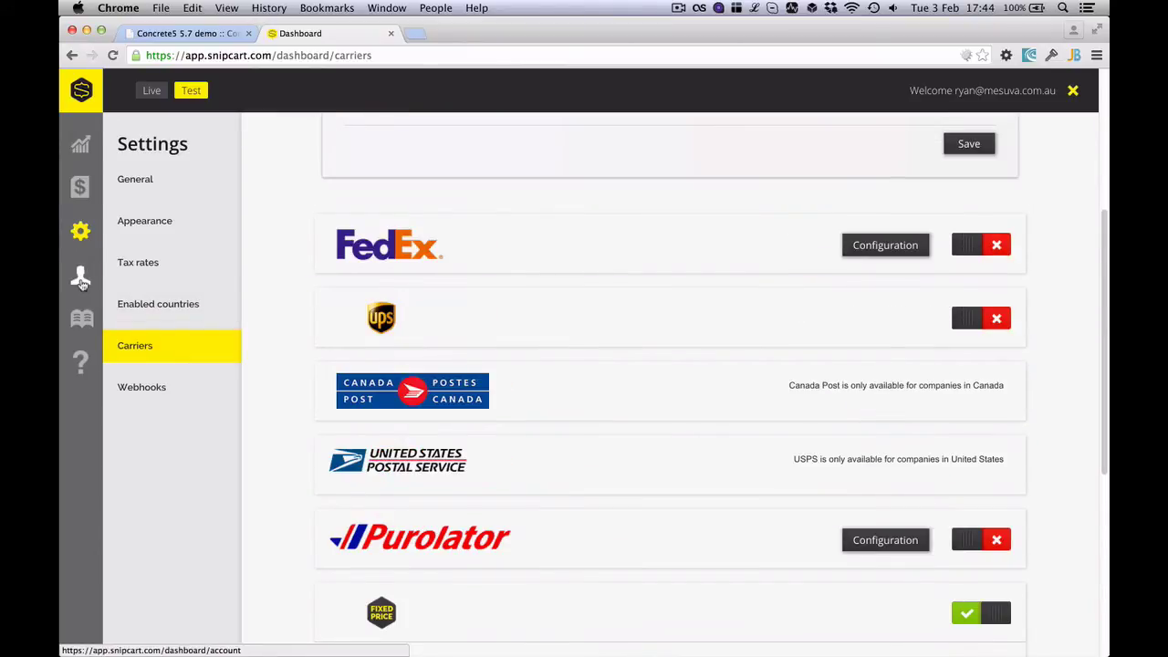
pyautogui.click(80, 279)
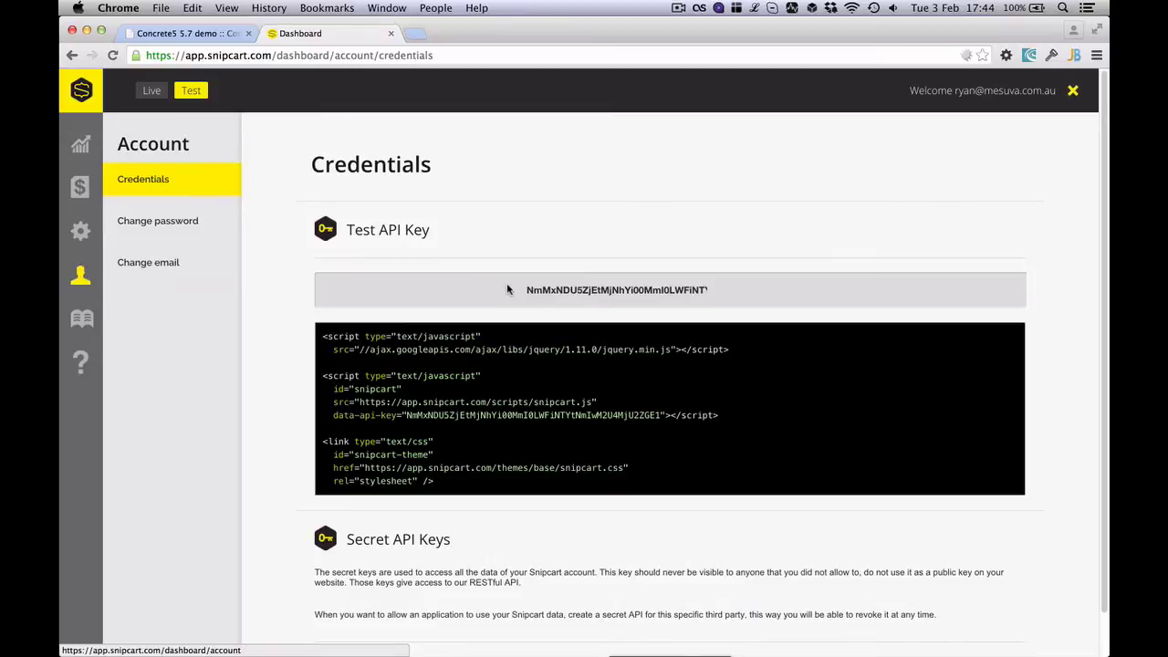
pyautogui.doubleClick(597, 290)
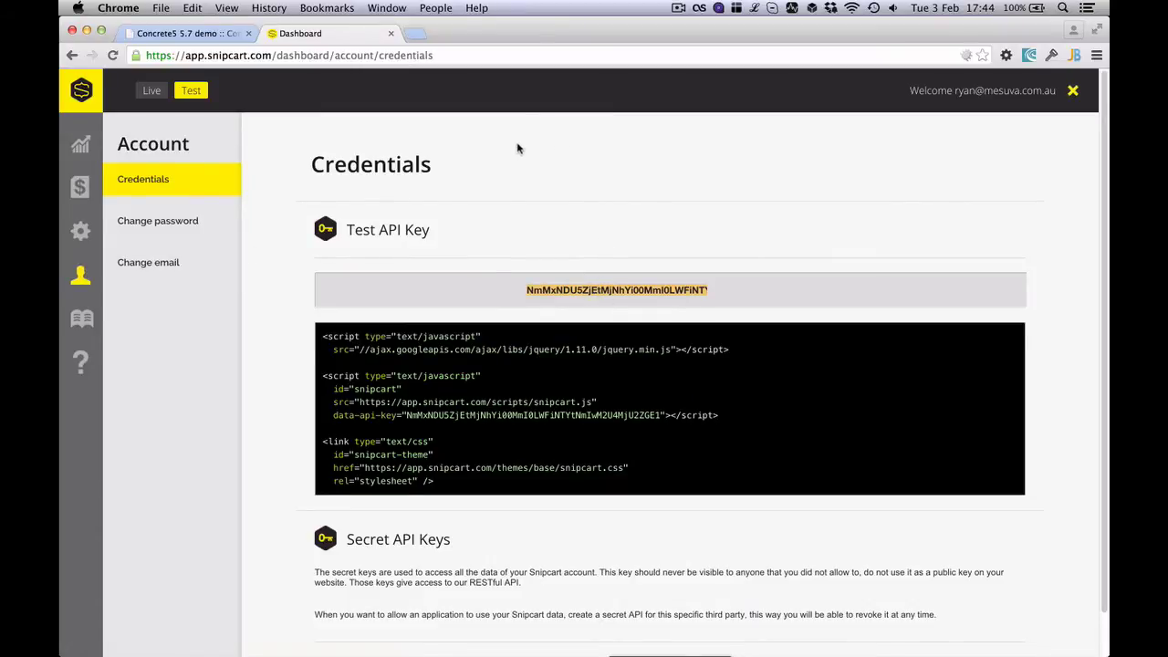
# Paste the Snipcart Test API key into concrete5's Test Key field, save, and return home
pyautogui.click(215, 37)
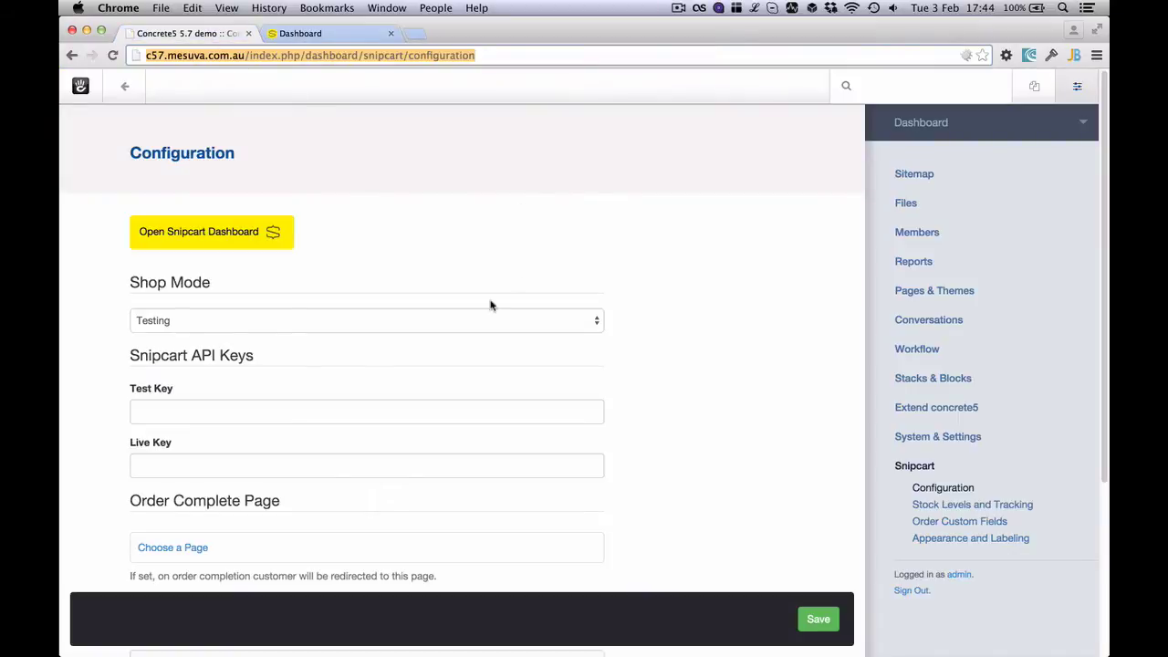
pyautogui.scroll(-1, 234, 411)
pyautogui.click(175, 413)
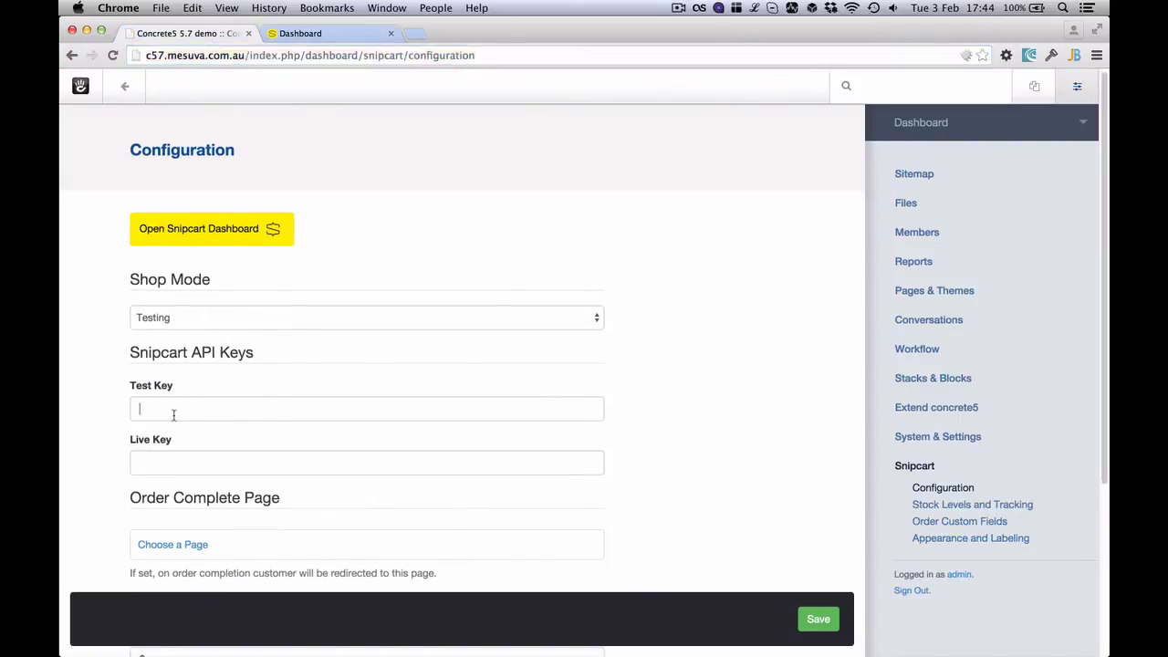
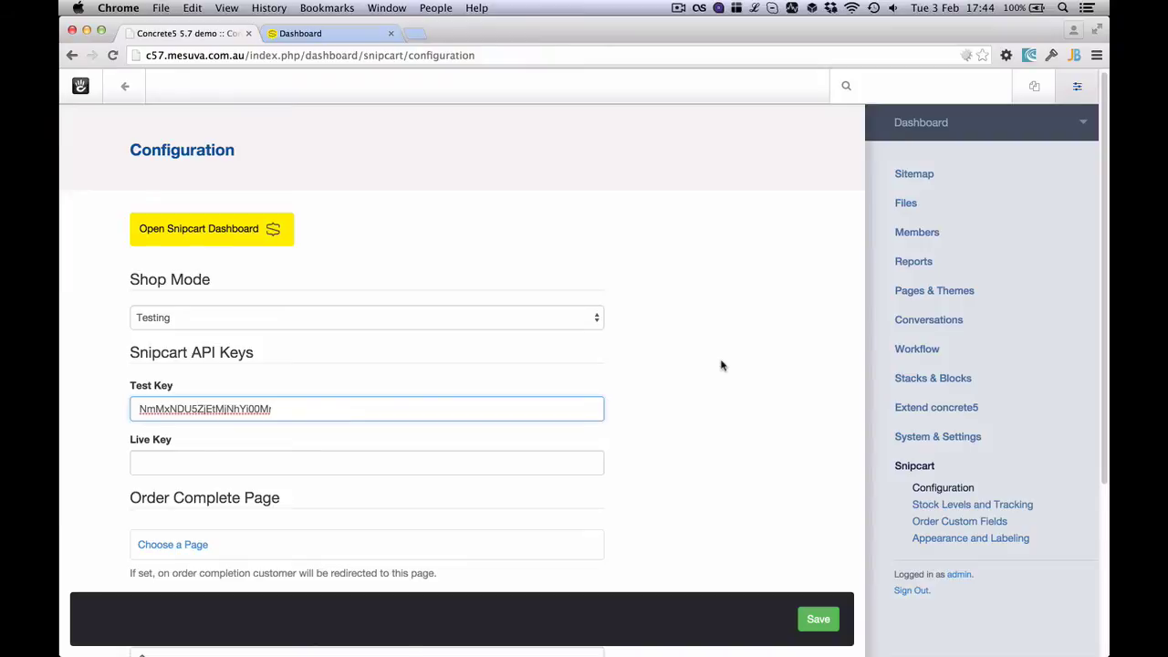
pyautogui.press('Return')
pyautogui.click(125, 87)
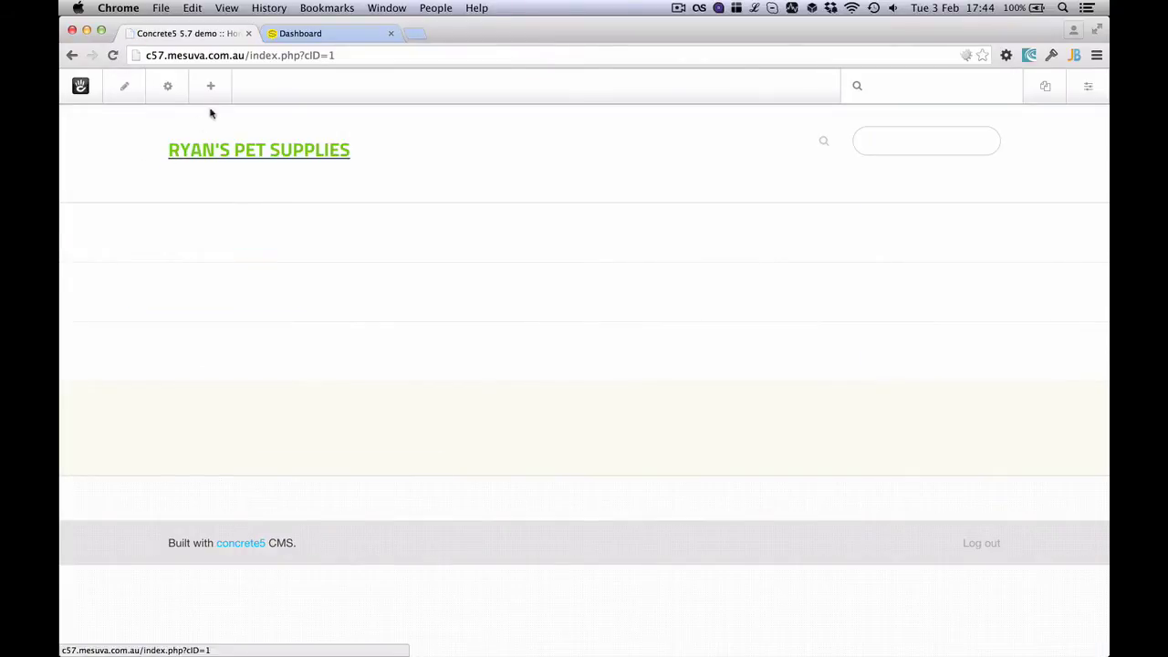
# Place a Snipcart Cart block with Default button style in the header and publish the page
pyautogui.click(218, 98)
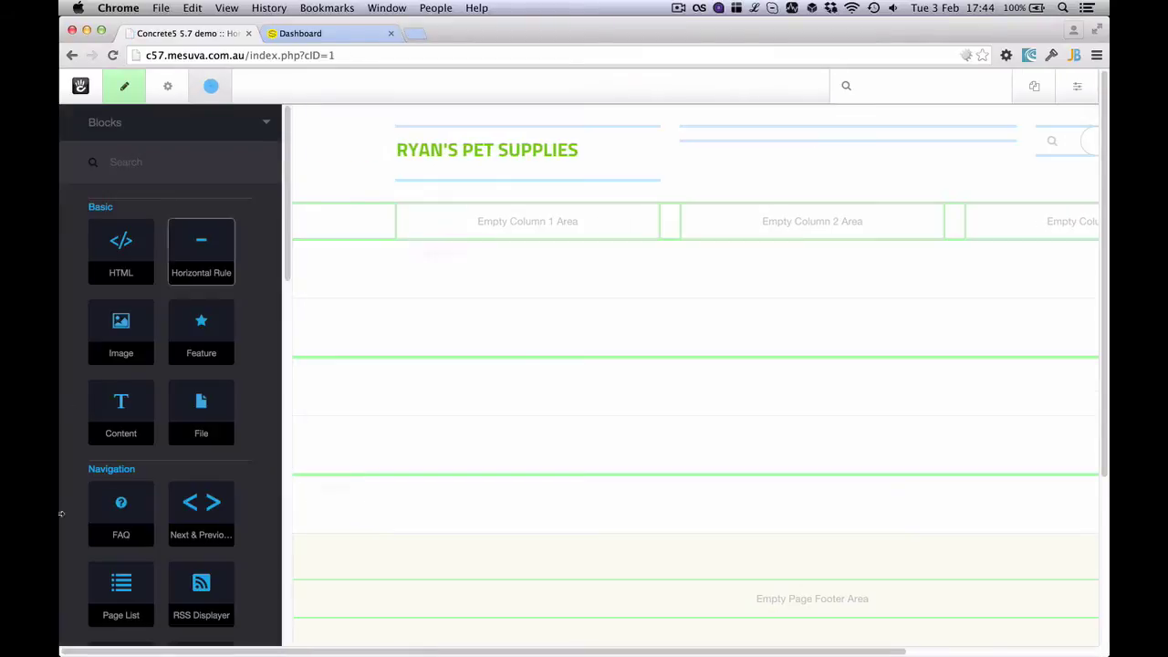
pyautogui.scroll(-10, 212, 400)
pyautogui.moveTo(121, 535); pyautogui.dragTo(839, 139)
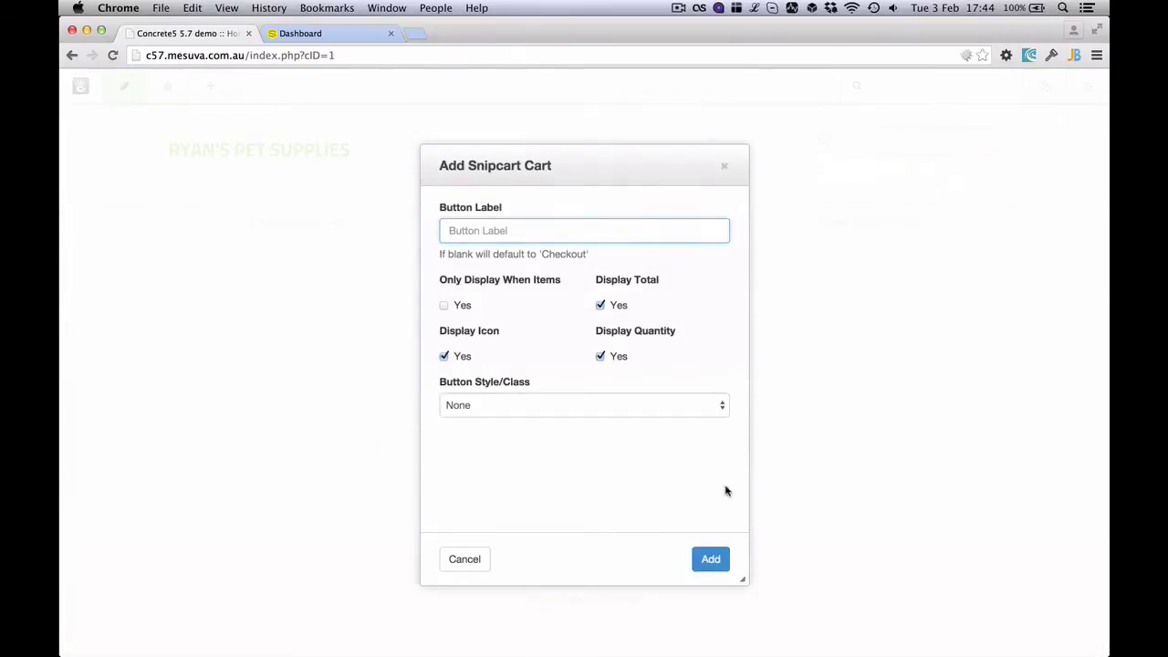
pyautogui.click(662, 414)
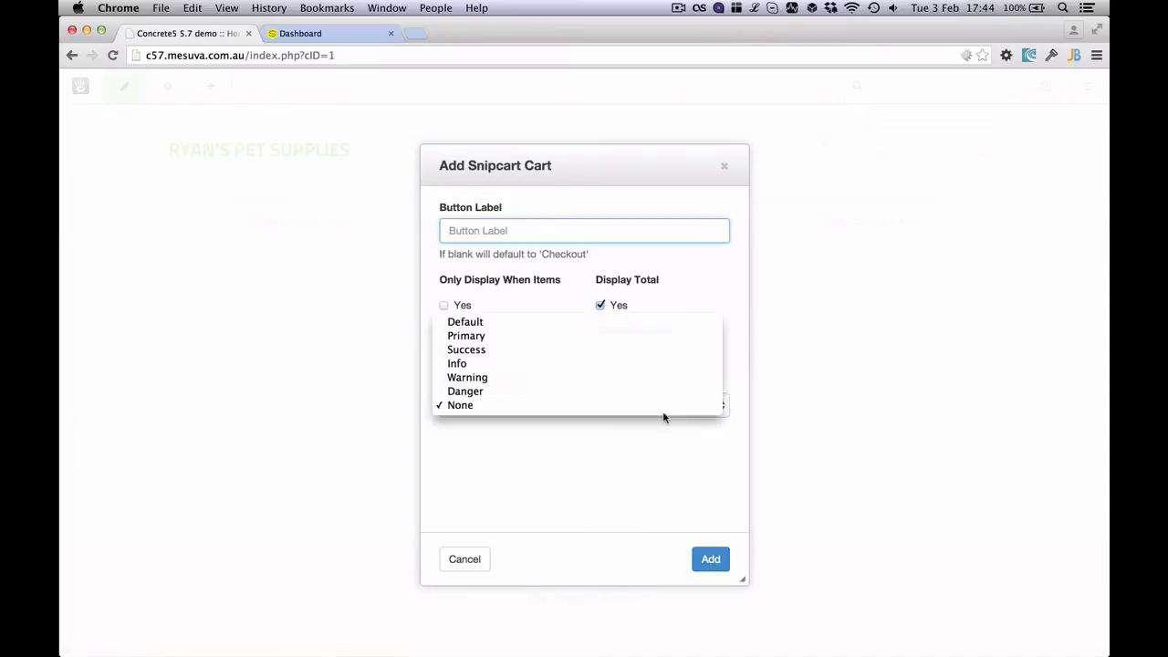
pyautogui.click(522, 322)
pyautogui.click(711, 557)
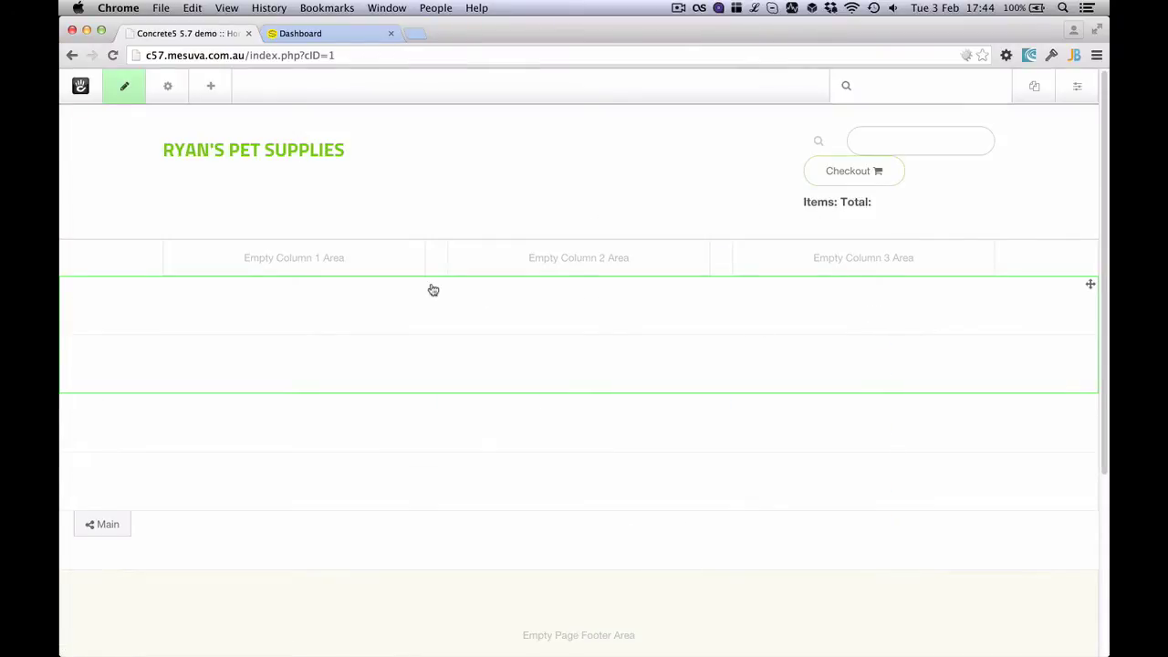
pyautogui.click(124, 86)
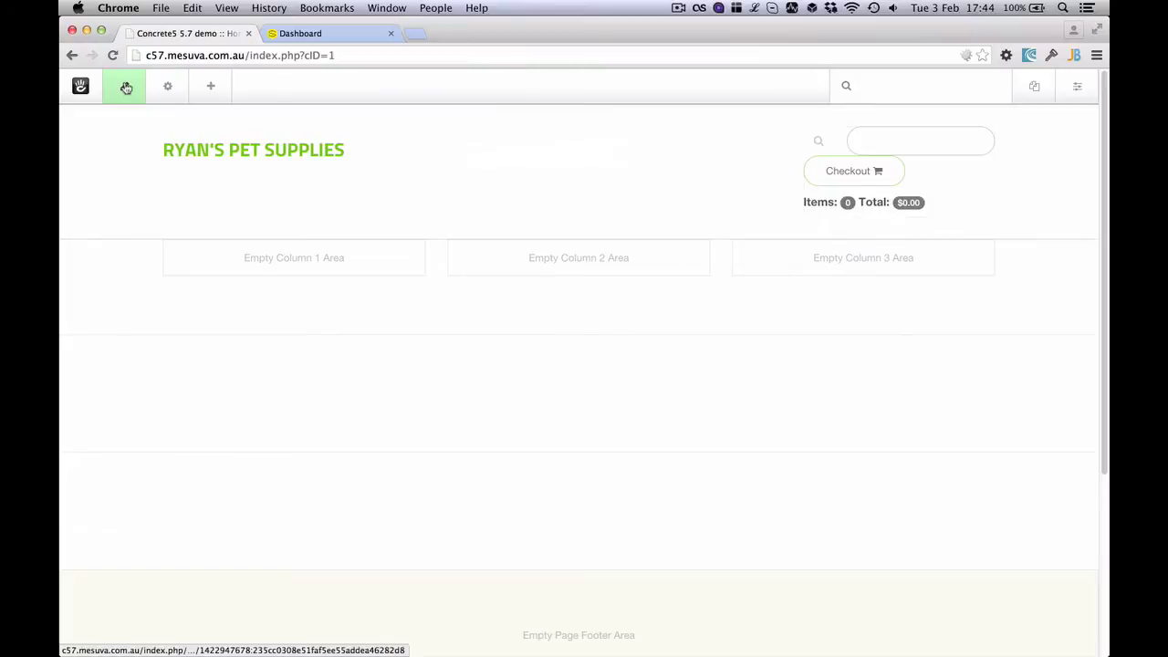
pyautogui.click(157, 214)
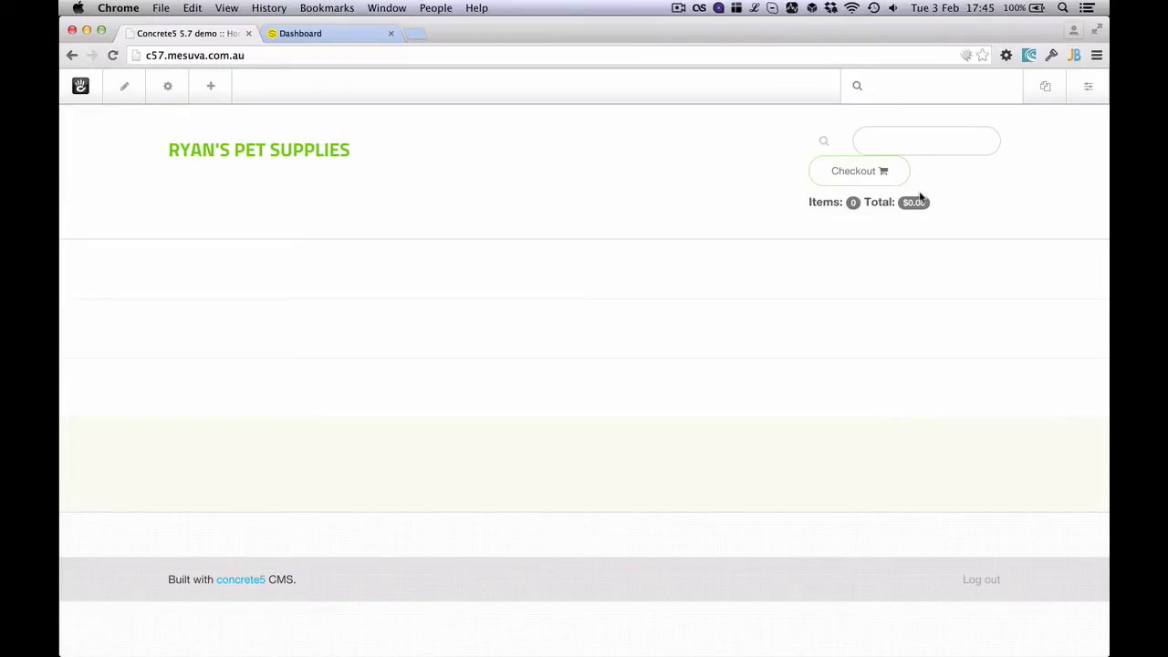
# In the cart block's Design settings, set Alignment to Right and Margin Top to 19px
pyautogui.click(123, 91)
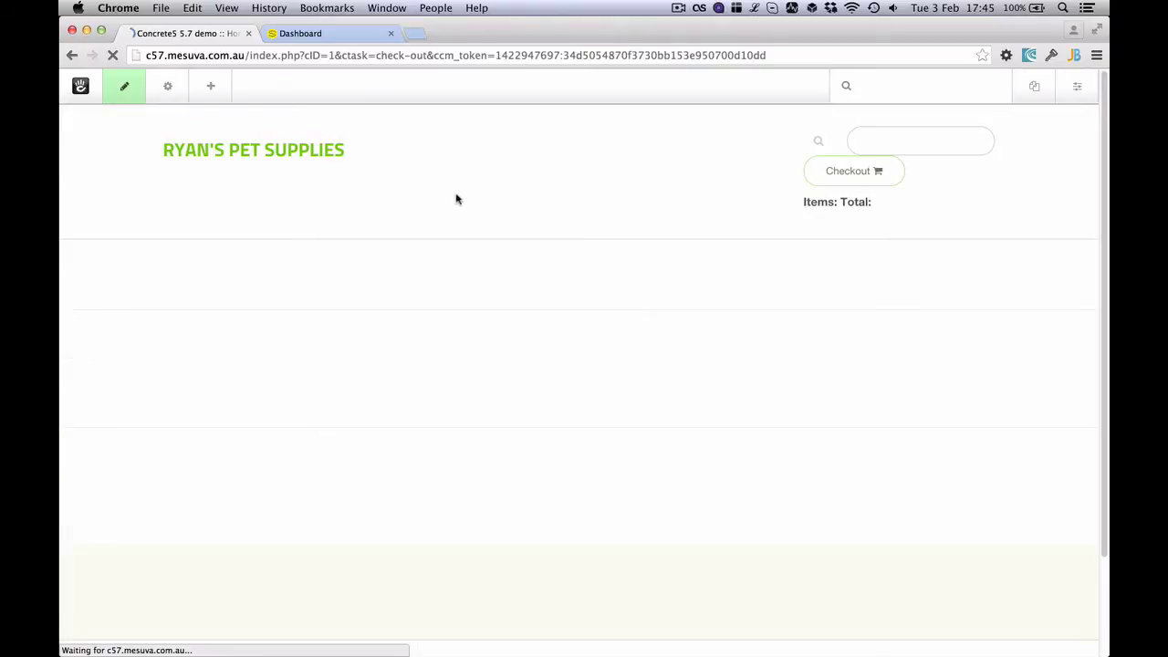
pyautogui.click(906, 181)
pyautogui.click(894, 261)
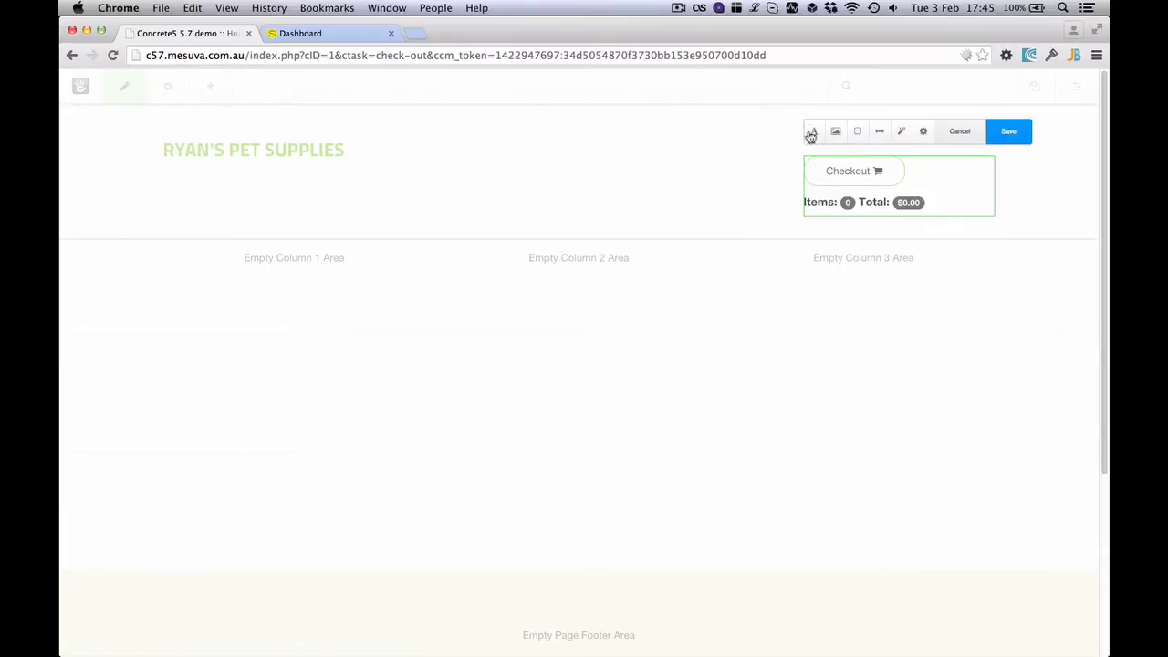
pyautogui.click(813, 131)
pyautogui.click(857, 336)
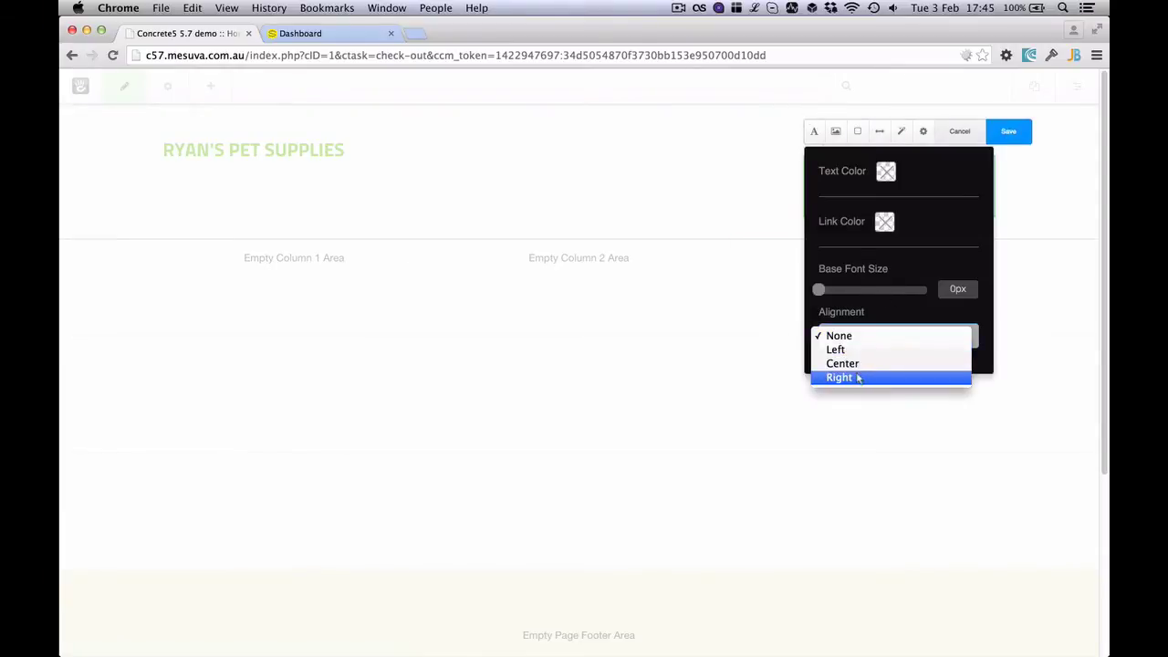
pyautogui.click(858, 378)
pyautogui.click(881, 133)
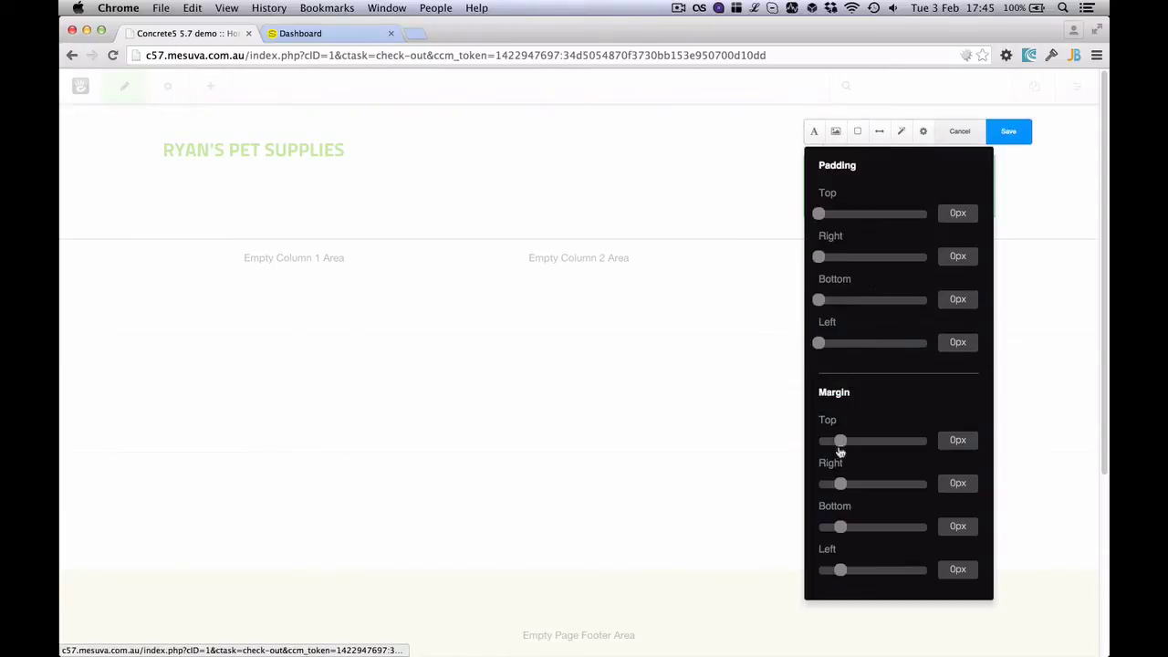
pyautogui.moveTo(839, 444); pyautogui.dragTo(849, 447)
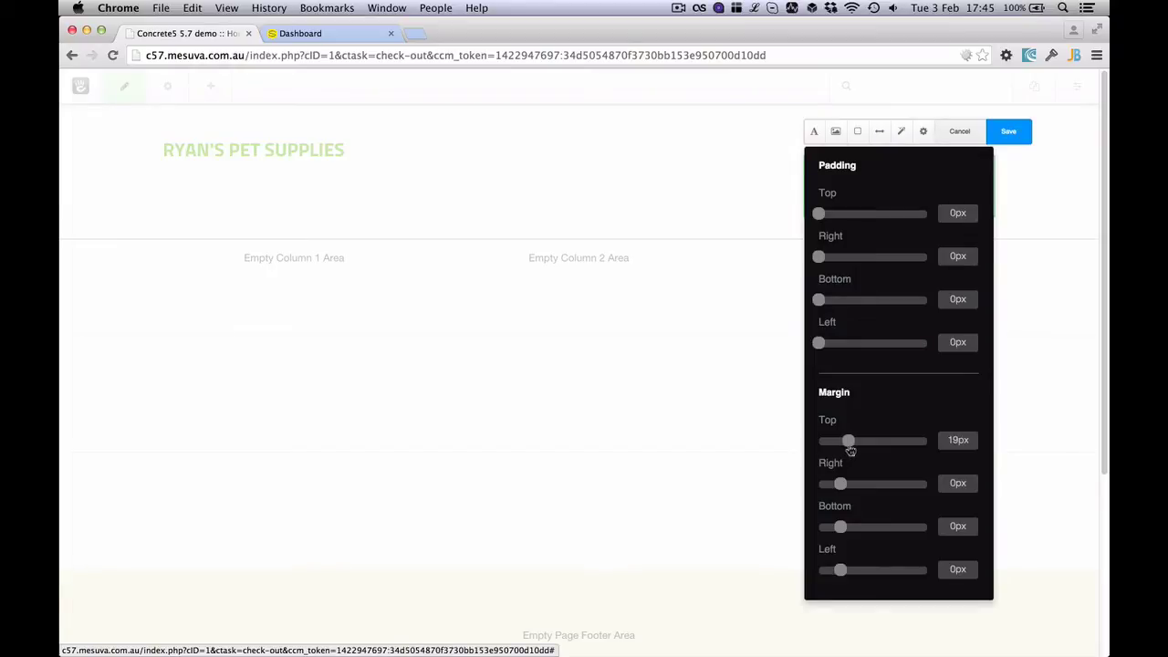
pyautogui.click(1011, 139)
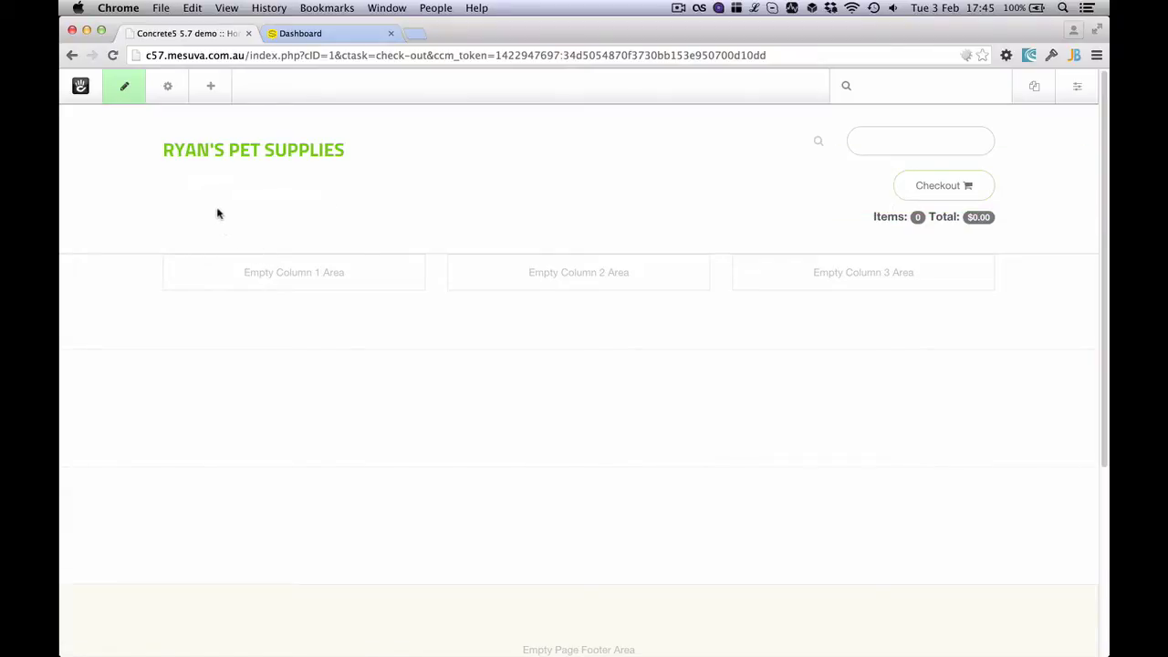
# Place a Snipcart Product block in Column 1 with SKU CF001, name Meow Mix 1kg Bag, price 20.00 and a description
pyautogui.click(215, 91)
pyautogui.scroll(-10, 213, 357)
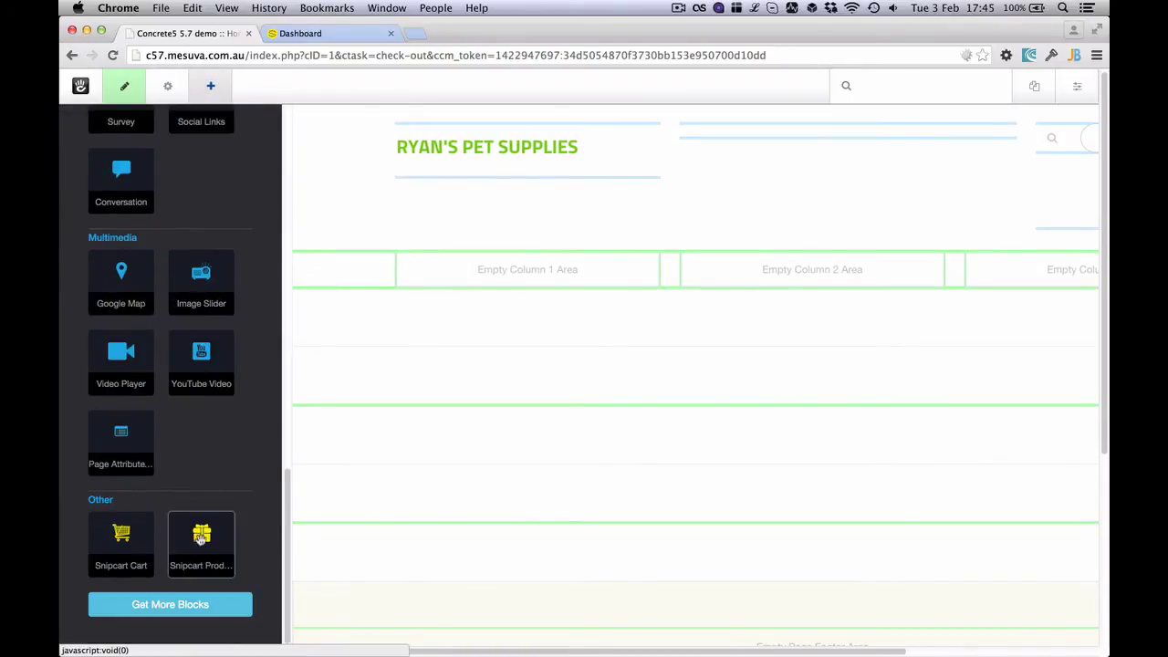
pyautogui.moveTo(201, 540); pyautogui.dragTo(334, 267)
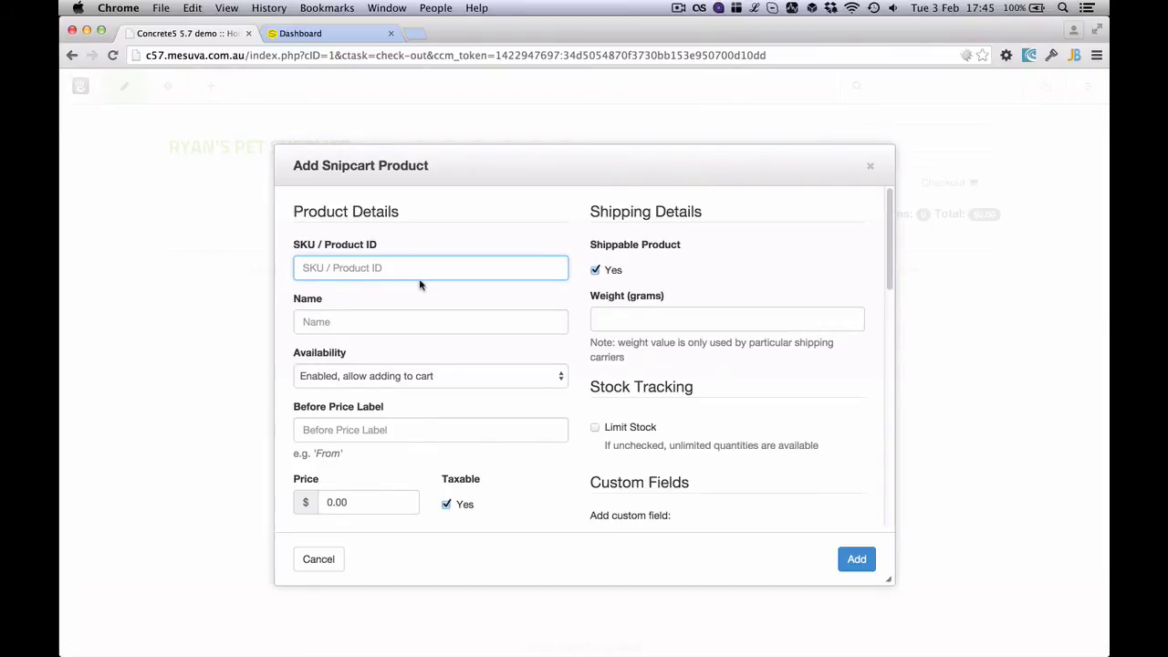
pyautogui.write('CF001')
pyautogui.click(372, 327)
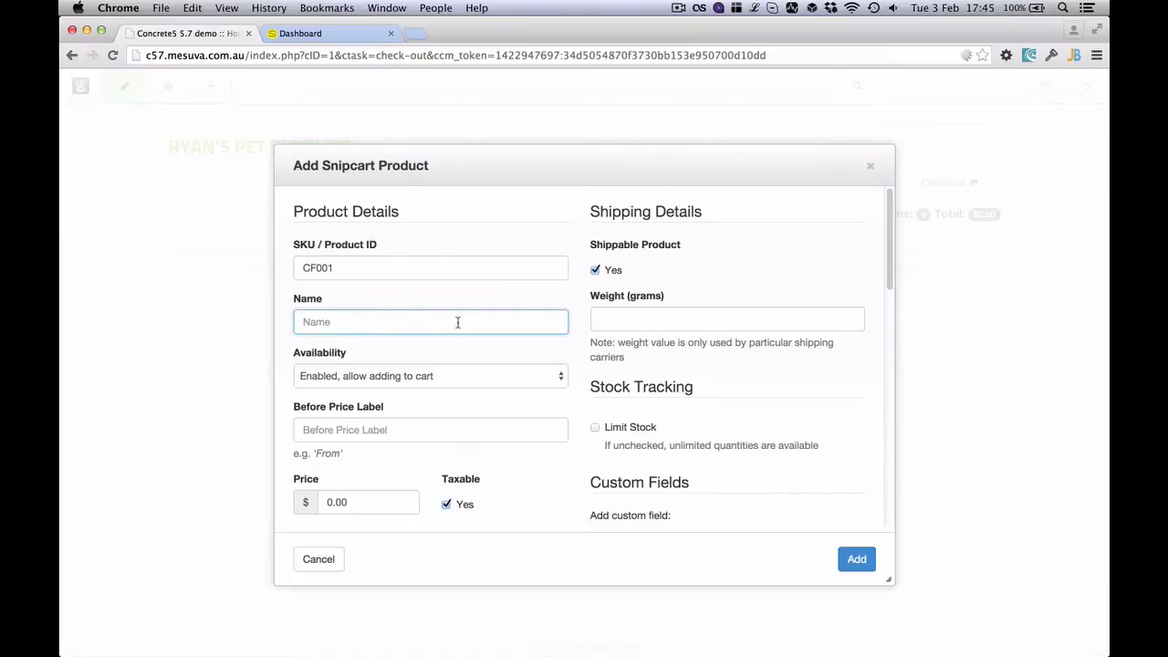
pyautogui.write('Meow Mix 1kg Bag')
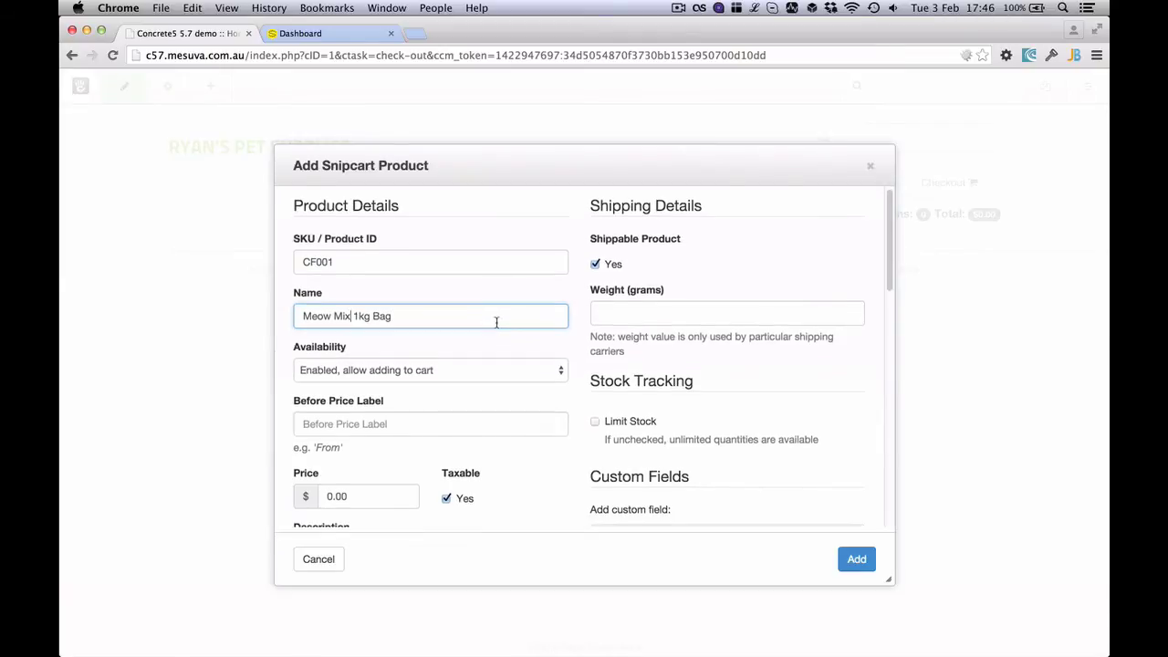
pyautogui.scroll(-2, 495, 336)
pyautogui.click(387, 401)
pyautogui.scroll(-2, 439, 408)
pyautogui.click(367, 461)
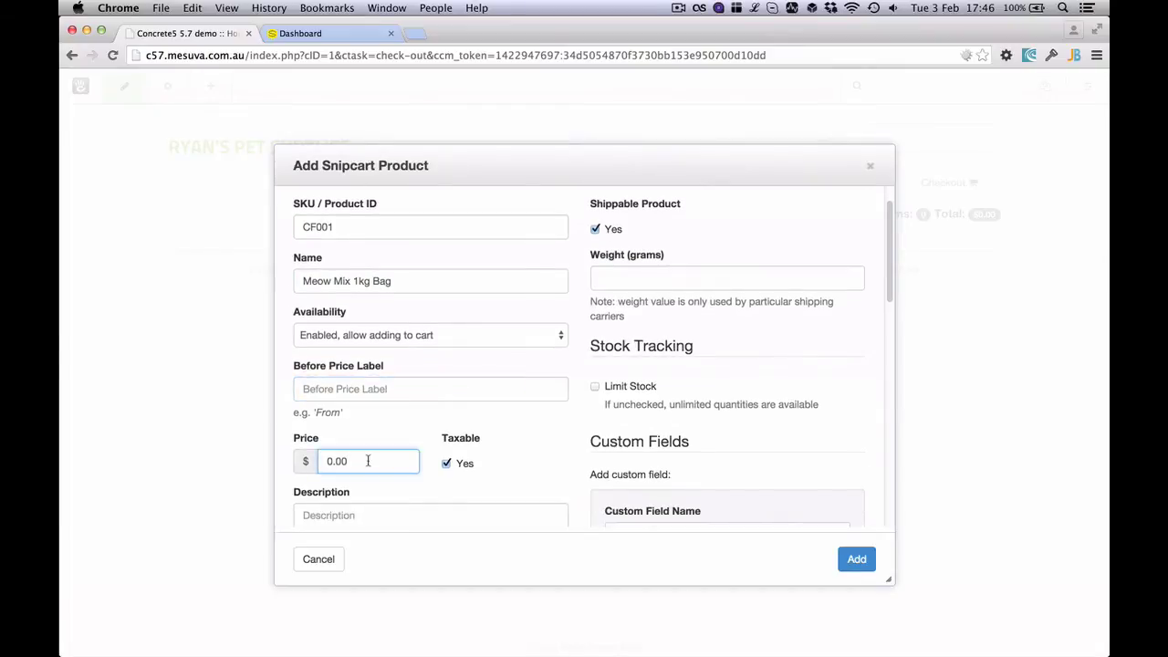
pyautogui.write('20.00')
pyautogui.scroll(-5, 420, 386)
pyautogui.click(354, 447)
pyautogui.write('it')
pyautogui.write("t's great for cats")
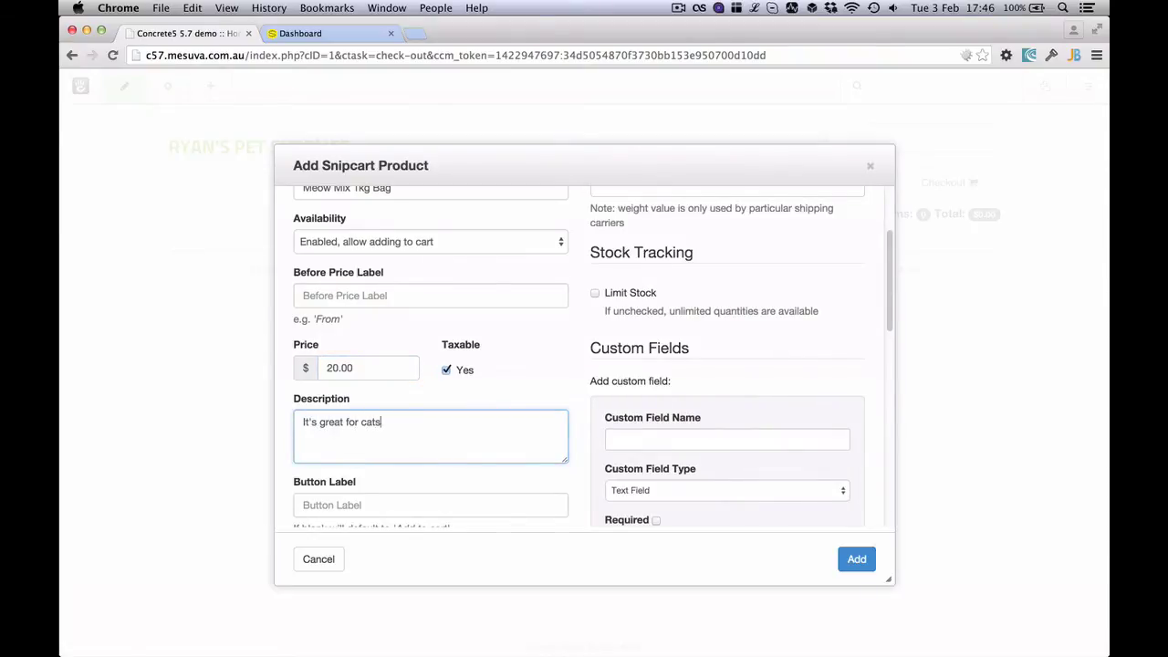
# Choose the Meow Mix bag image at 300×300 and add the product block
pyautogui.scroll(-4, 459, 407)
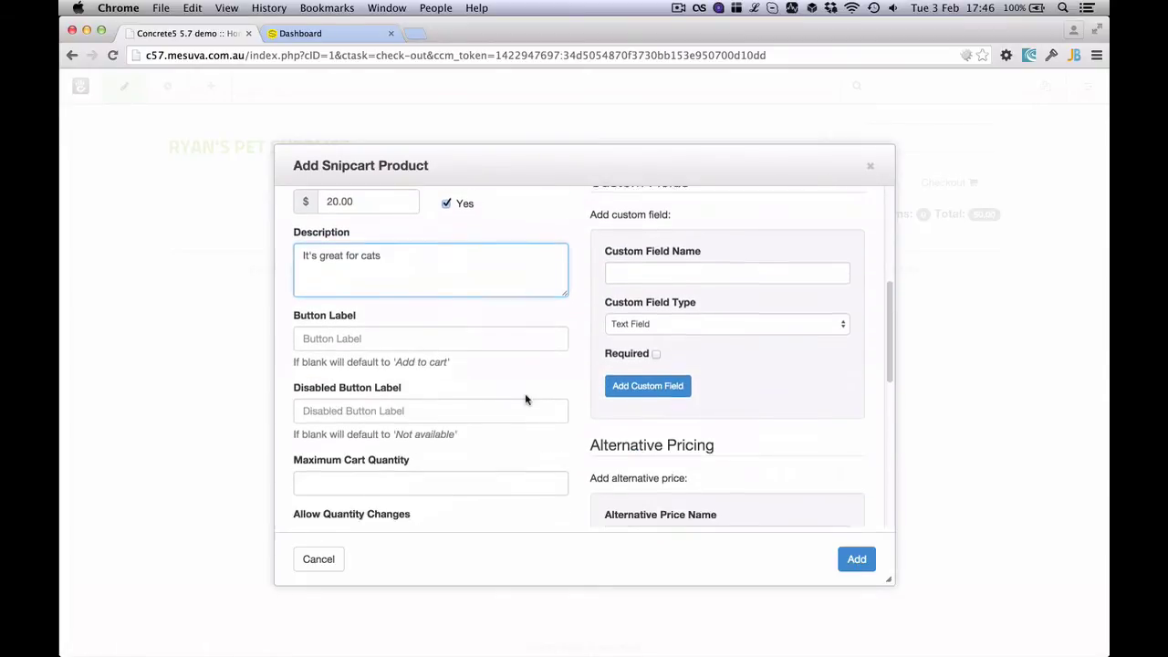
pyautogui.scroll(-3, 526, 398)
pyautogui.scroll(-5, 527, 397)
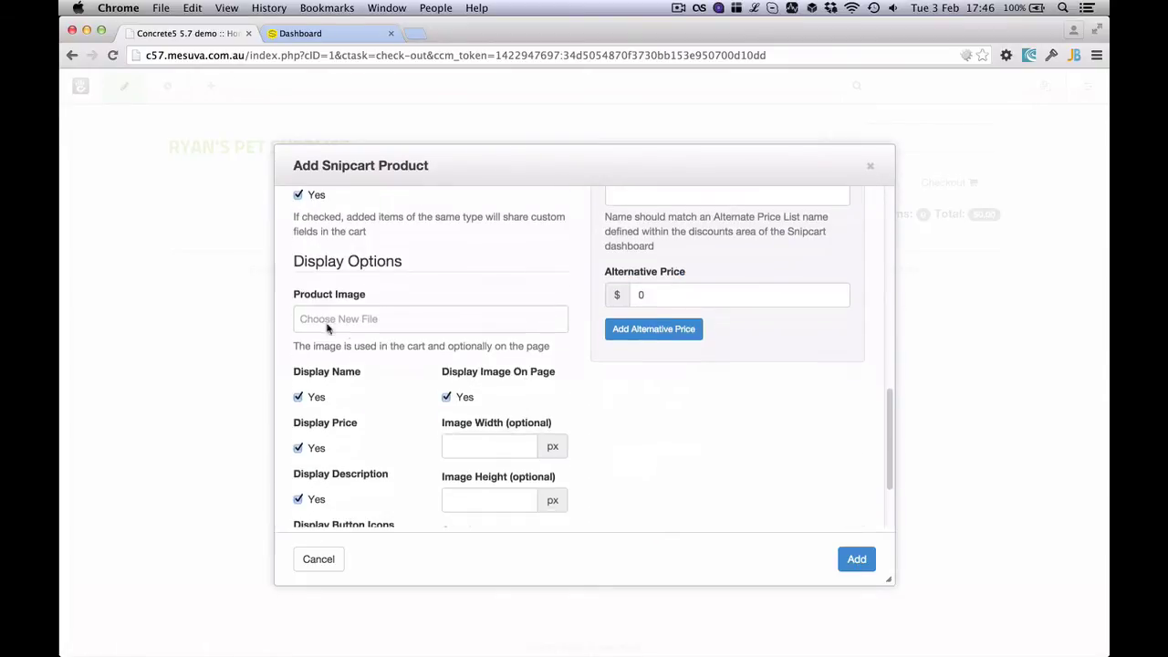
pyautogui.click(321, 321)
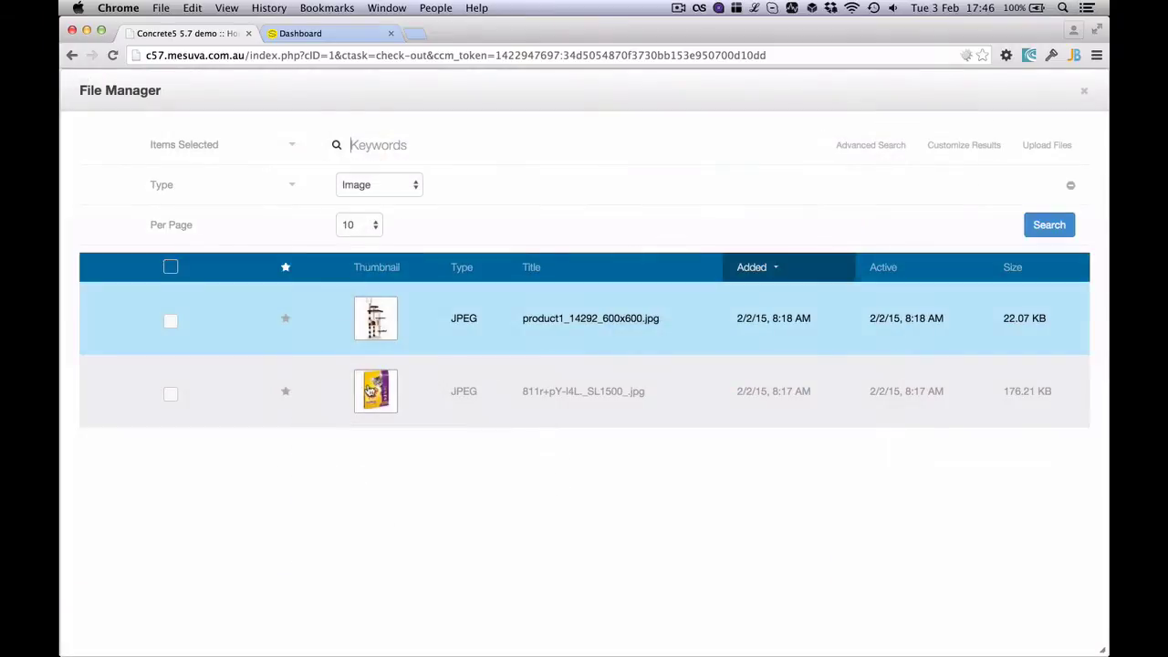
pyautogui.click(369, 391)
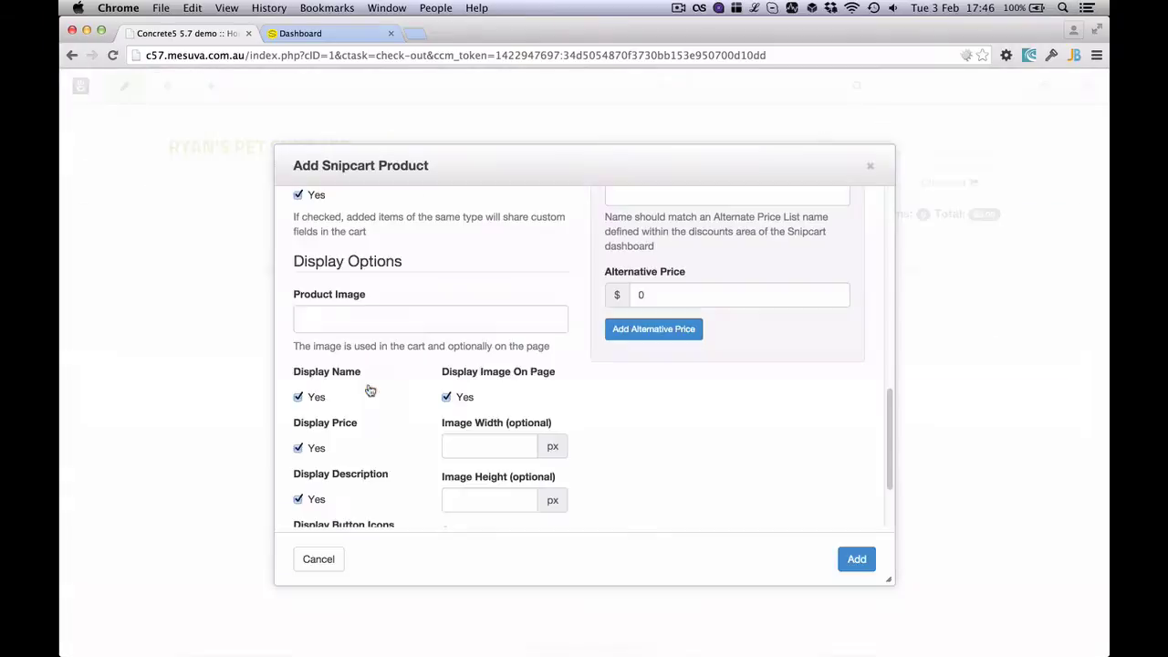
pyautogui.scroll(-2, 579, 365)
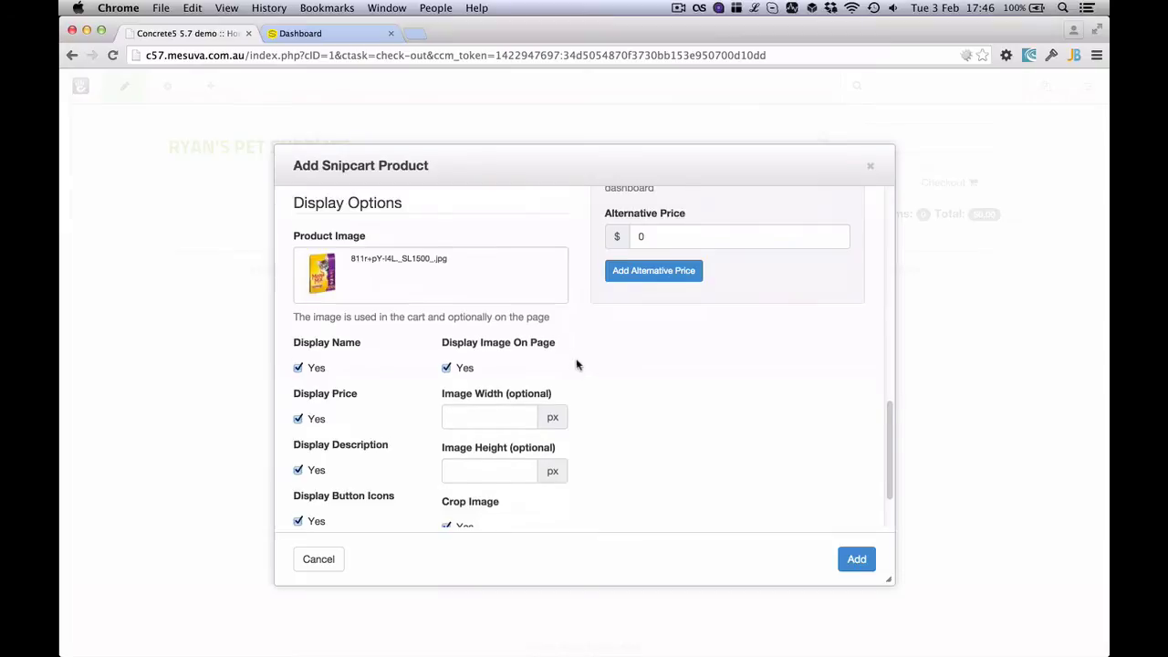
pyautogui.click(474, 389)
pyautogui.write('300')
pyautogui.click(488, 442)
pyautogui.write('300')
pyautogui.scroll(-2, 485, 377)
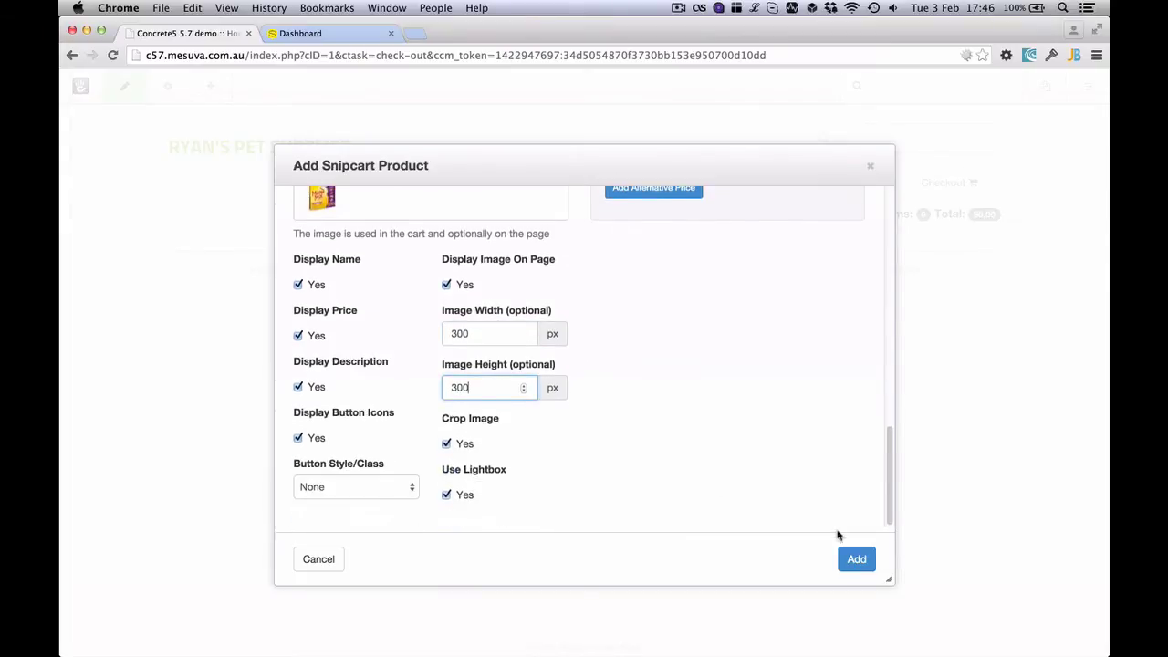
pyautogui.click(856, 558)
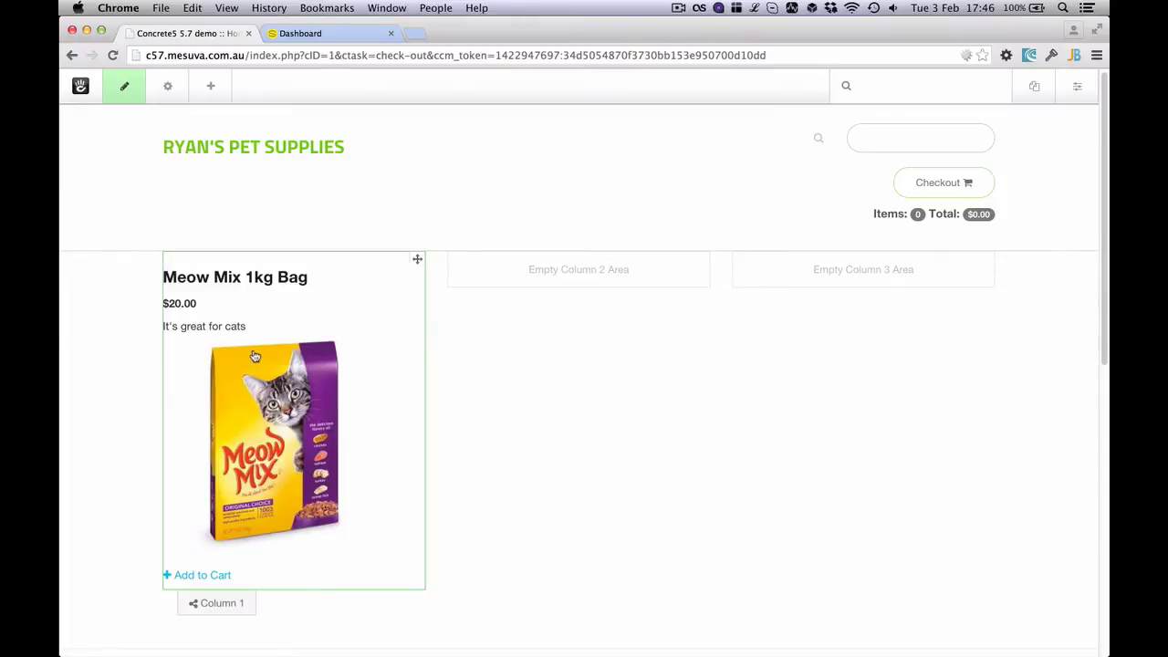
# Set the Meow Mix block's Button Style/Class to Default, save, and publish the changes
pyautogui.click(187, 361)
pyautogui.click(219, 367)
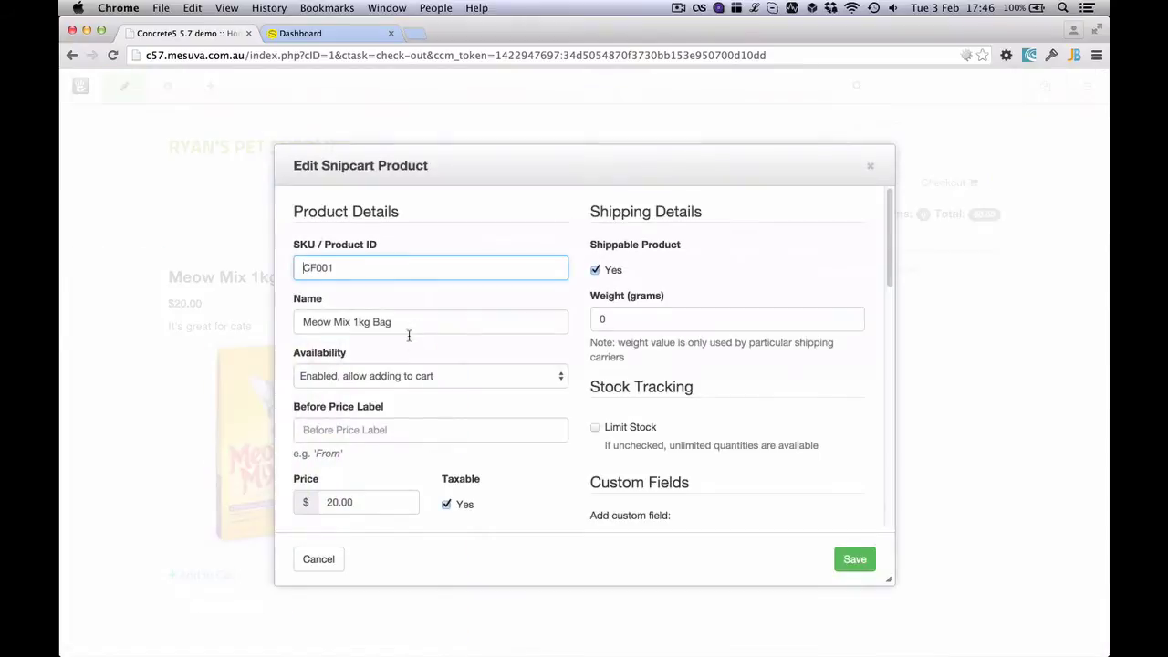
pyautogui.scroll(-5, 417, 415)
pyautogui.click(381, 486)
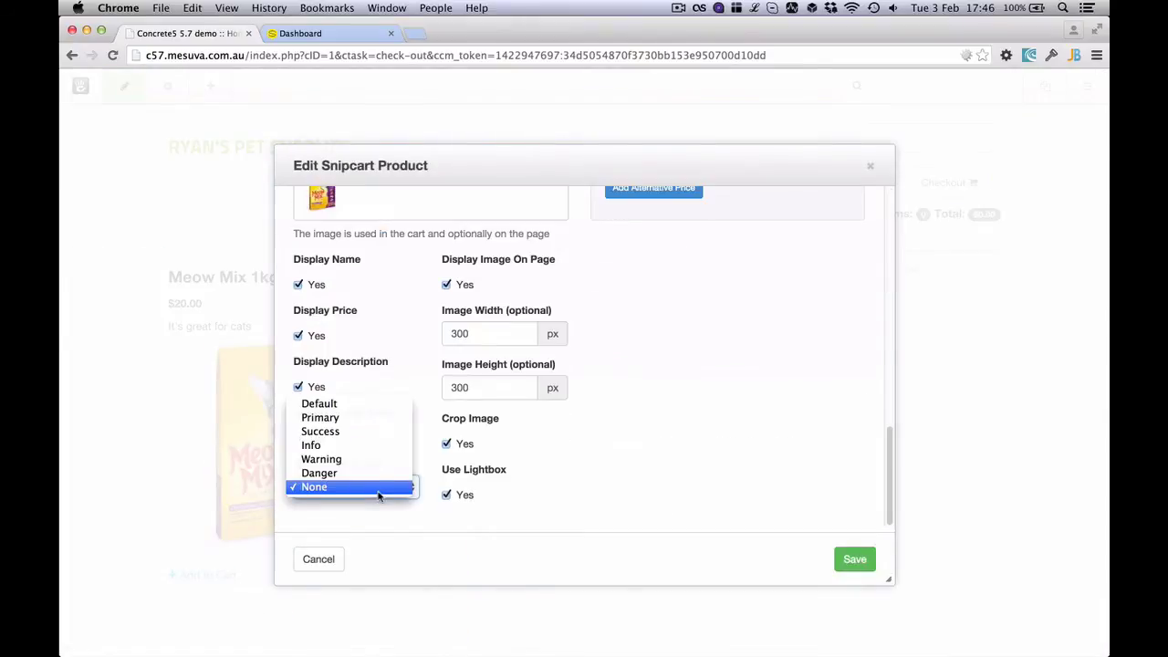
pyautogui.click(370, 404)
pyautogui.click(856, 568)
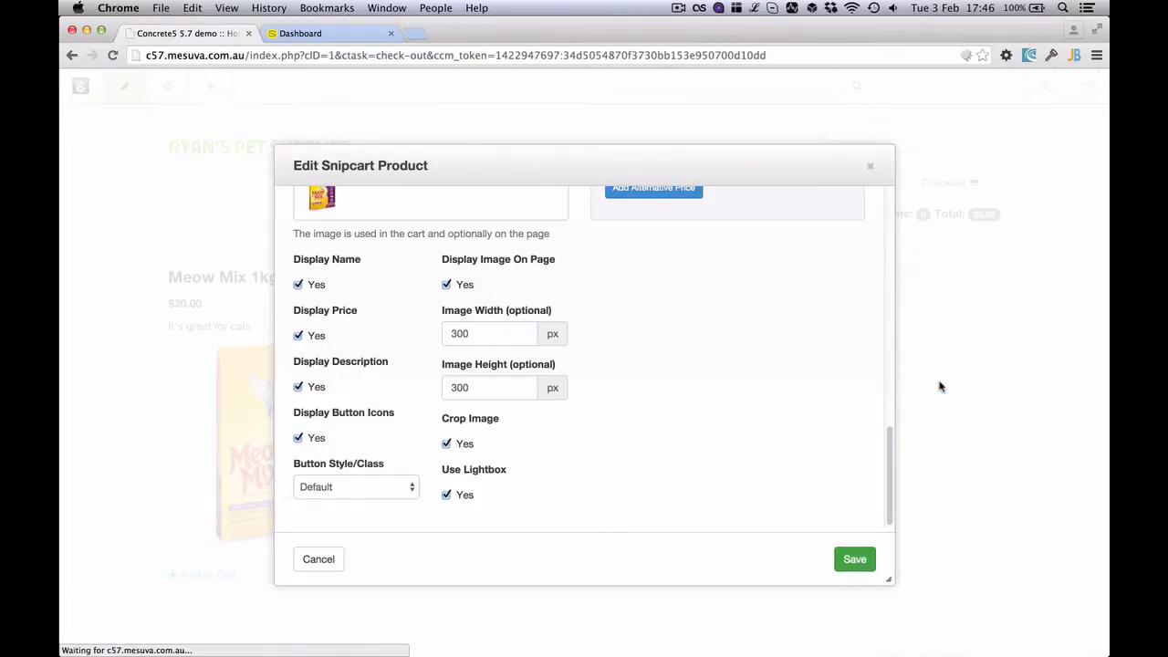
pyautogui.click(124, 86)
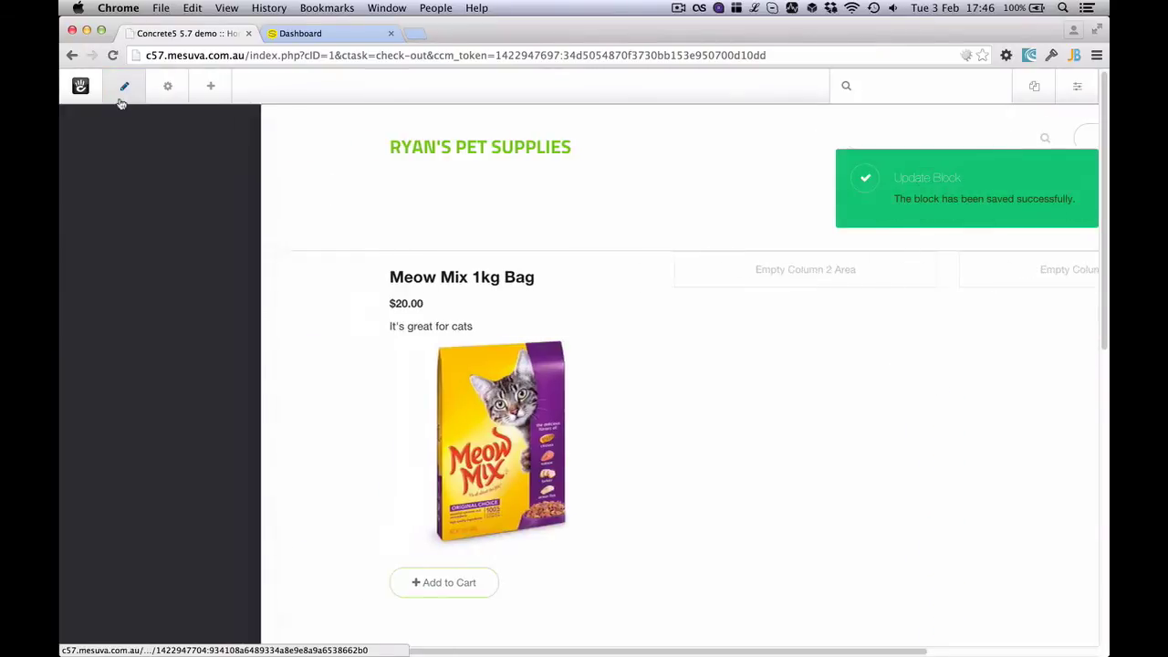
pyautogui.click(205, 224)
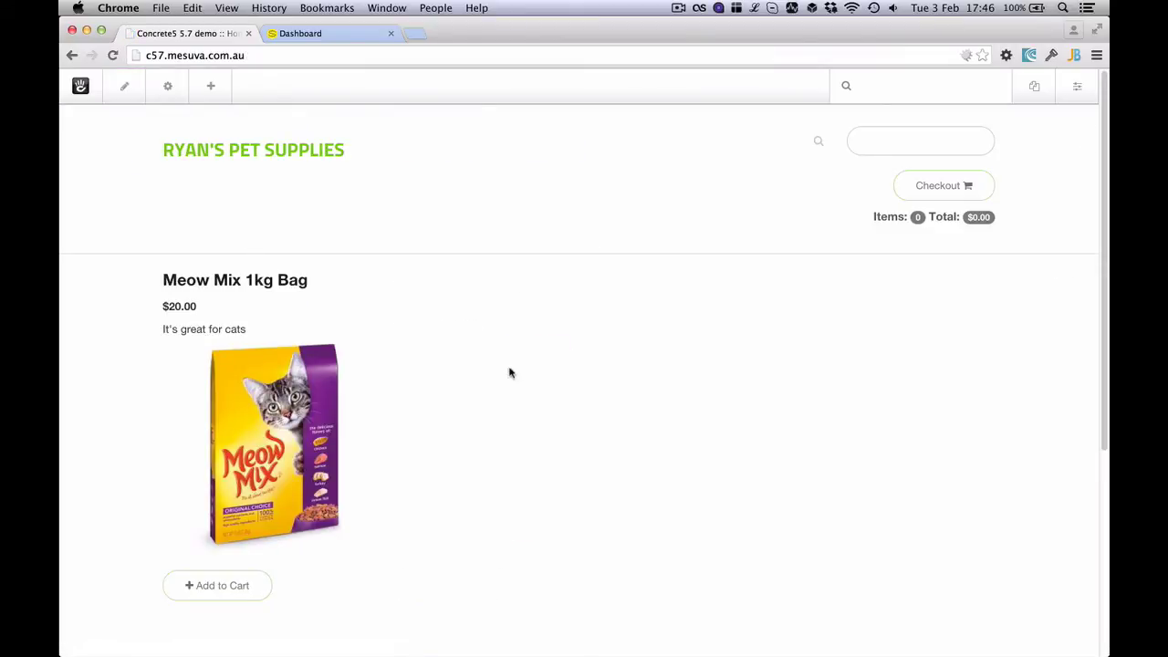
# Add the Meow Mix bag to the cart, check out, and enter the billing name and company TEST
pyautogui.click(239, 590)
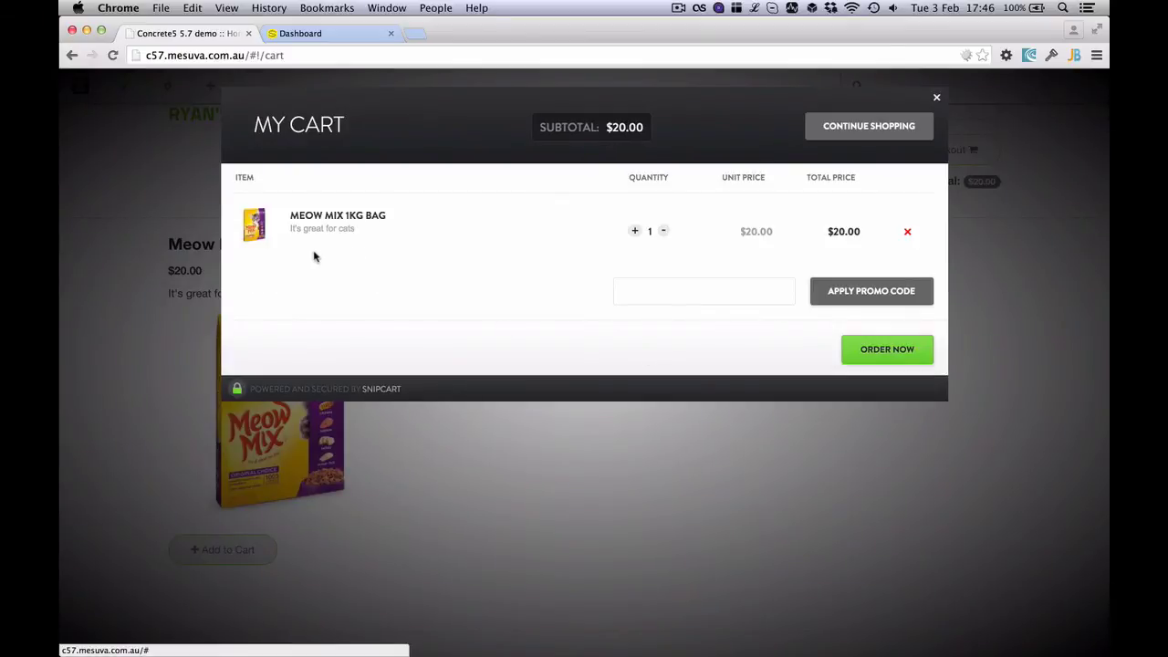
pyautogui.click(863, 349)
pyautogui.click(312, 271)
pyautogui.write('Ryan')
pyautogui.press('Tab')
pyautogui.write('TEST')
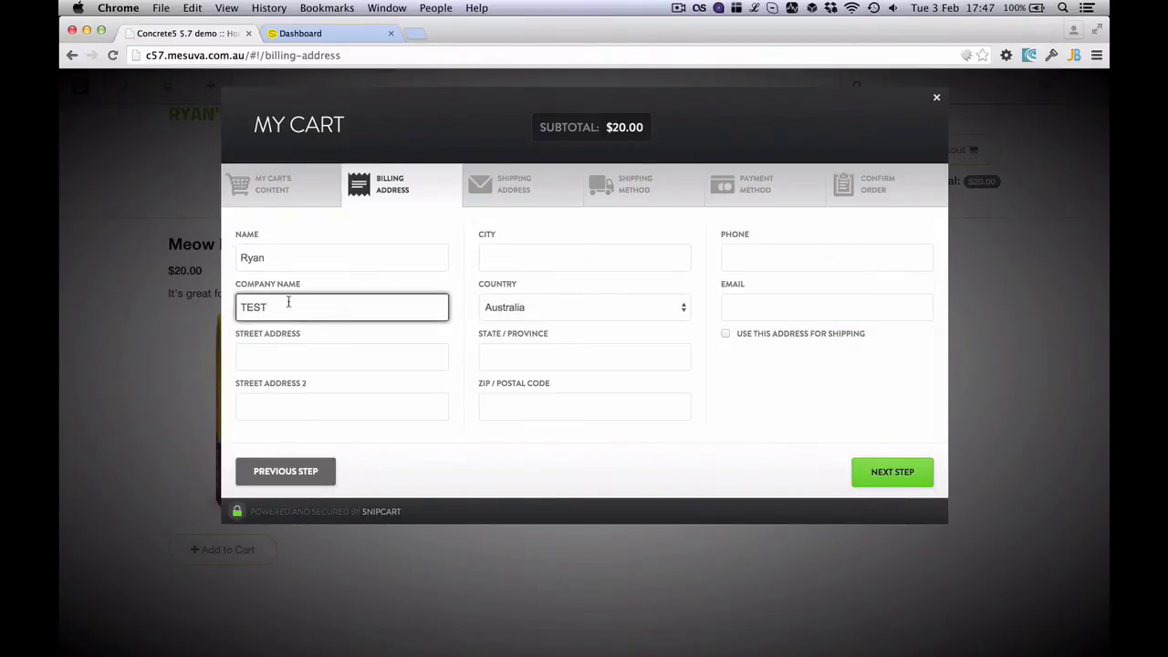
# Fill both street lines, city and state with TEST, and postal code 5000
pyautogui.doubleClick(284, 301)
pyautogui.press('super+c')
pyautogui.click(297, 362)
pyautogui.press('super+v')
pyautogui.click(313, 404)
pyautogui.press('super+v')
pyautogui.click(532, 260)
pyautogui.press('super+v')
pyautogui.click(543, 361)
pyautogui.press('super+v')
pyautogui.click(527, 410)
pyautogui.write('5000')
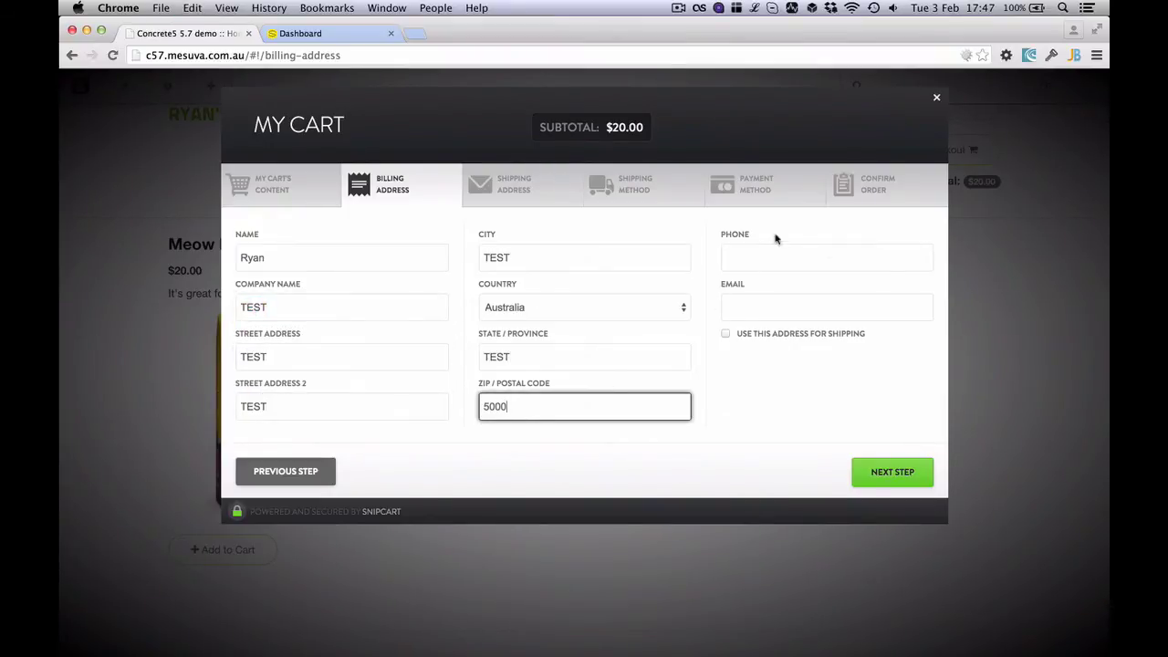
# Enter the billing phone number and e-mail, and use the billing address for shipping
pyautogui.click(770, 260)
pyautogui.write('111111')
pyautogui.click(759, 313)
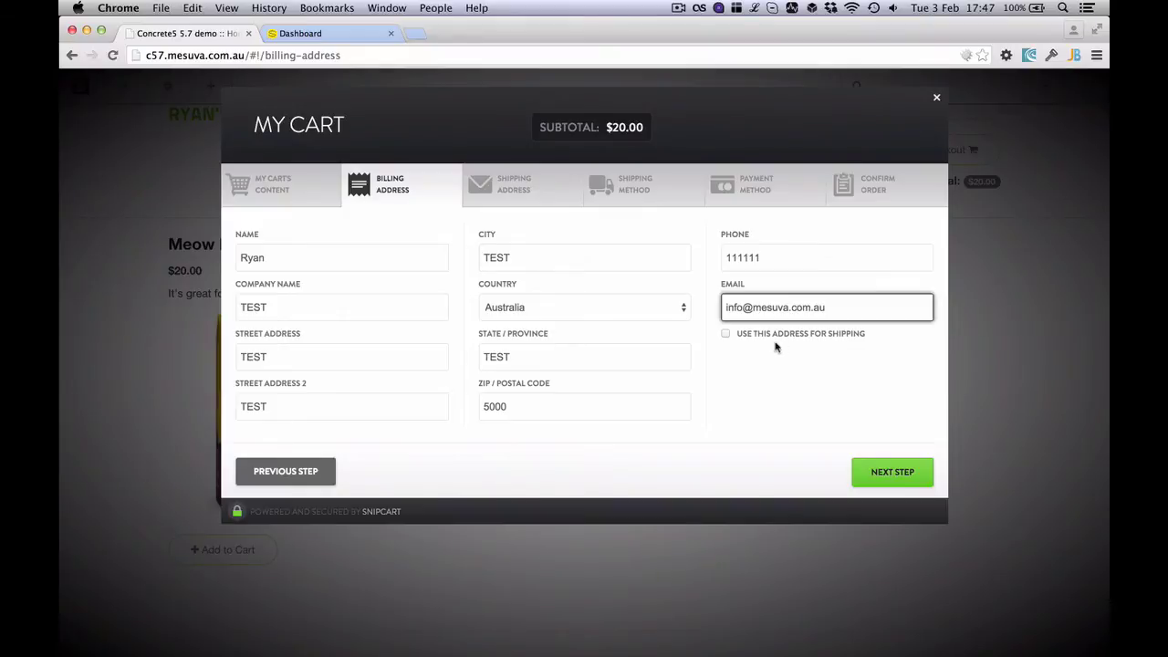
pyautogui.click(776, 335)
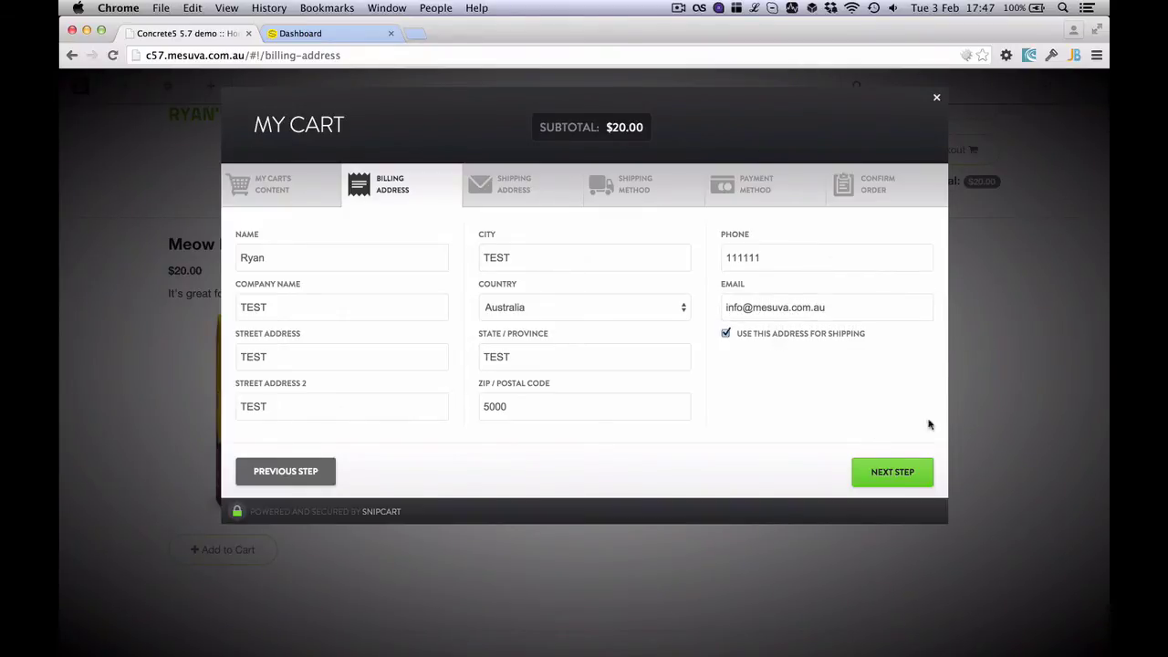
# Continue with basic shipping through payment and place the $25.00 order
pyautogui.click(908, 471)
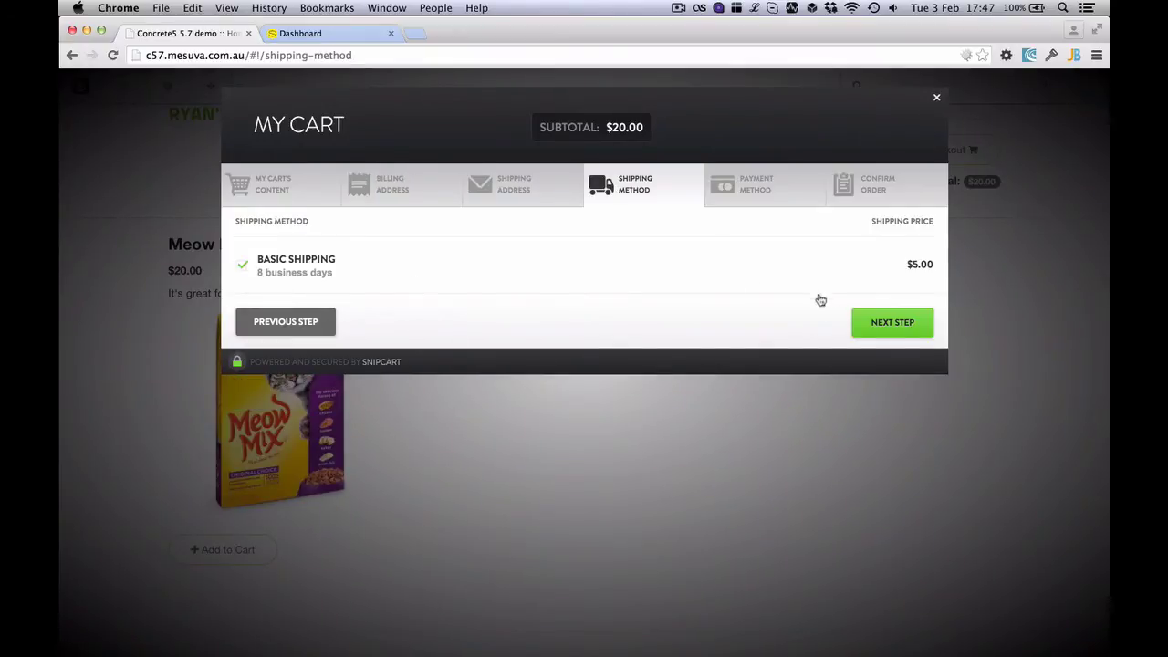
pyautogui.click(863, 324)
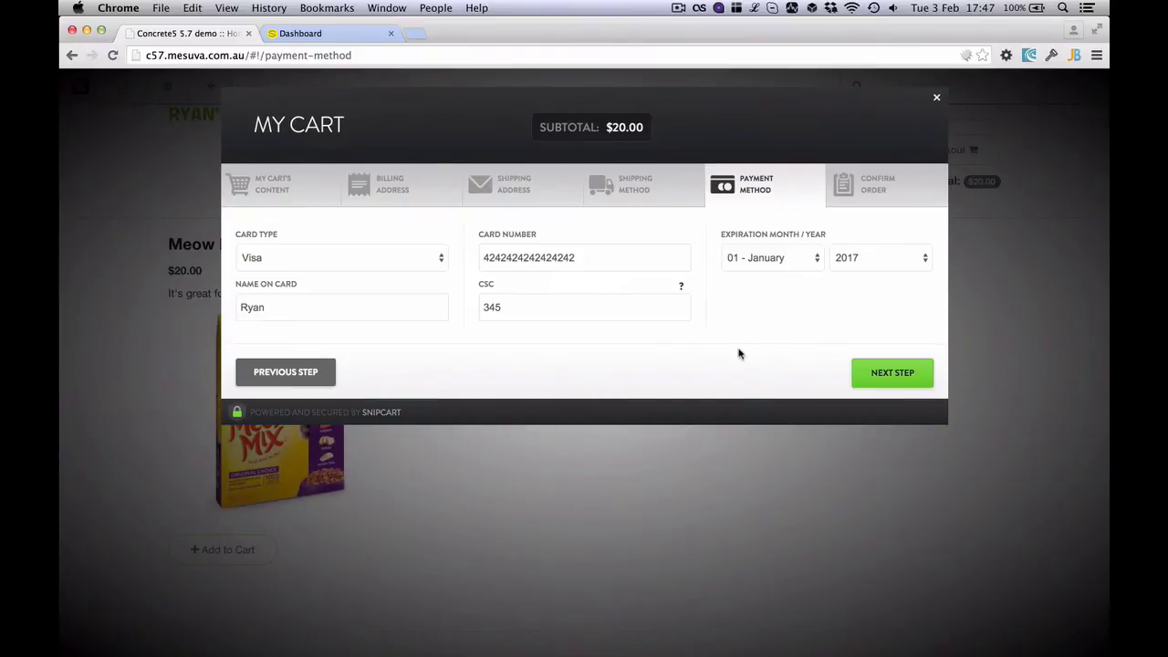
pyautogui.click(890, 370)
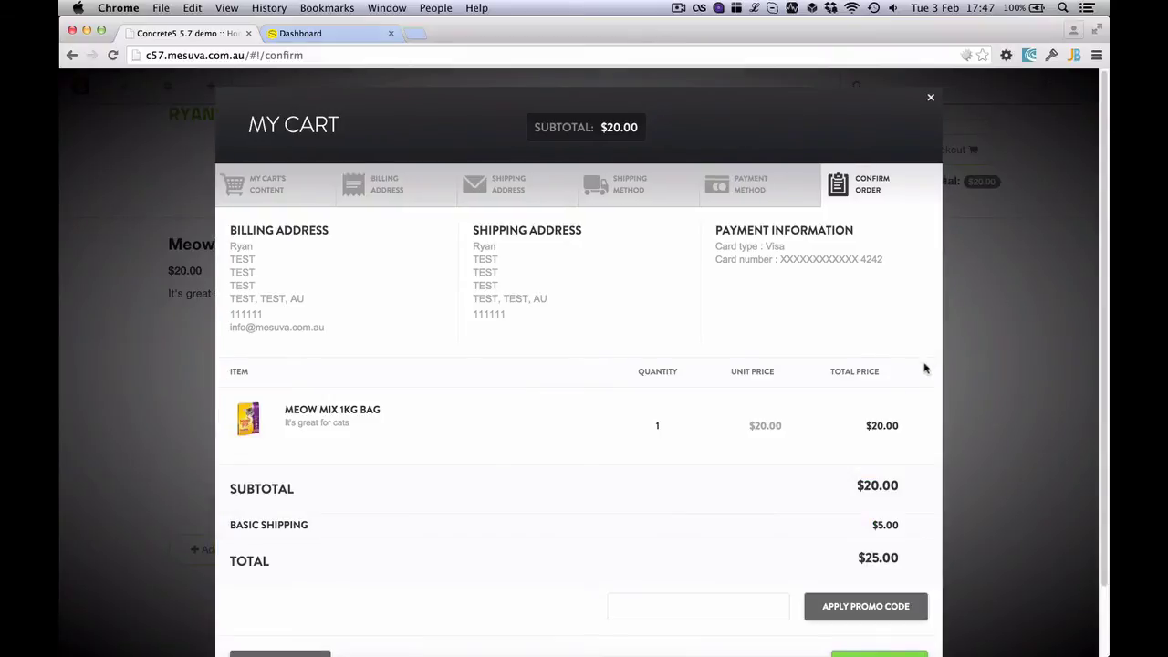
pyautogui.scroll(-2, 875, 438)
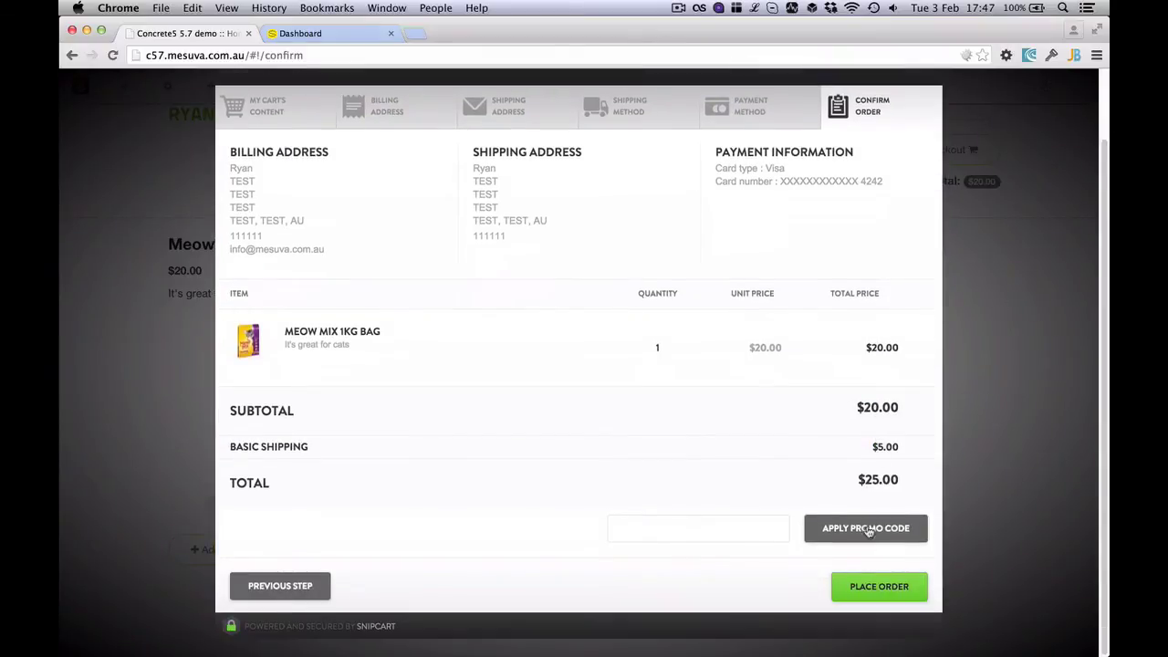
pyautogui.click(866, 589)
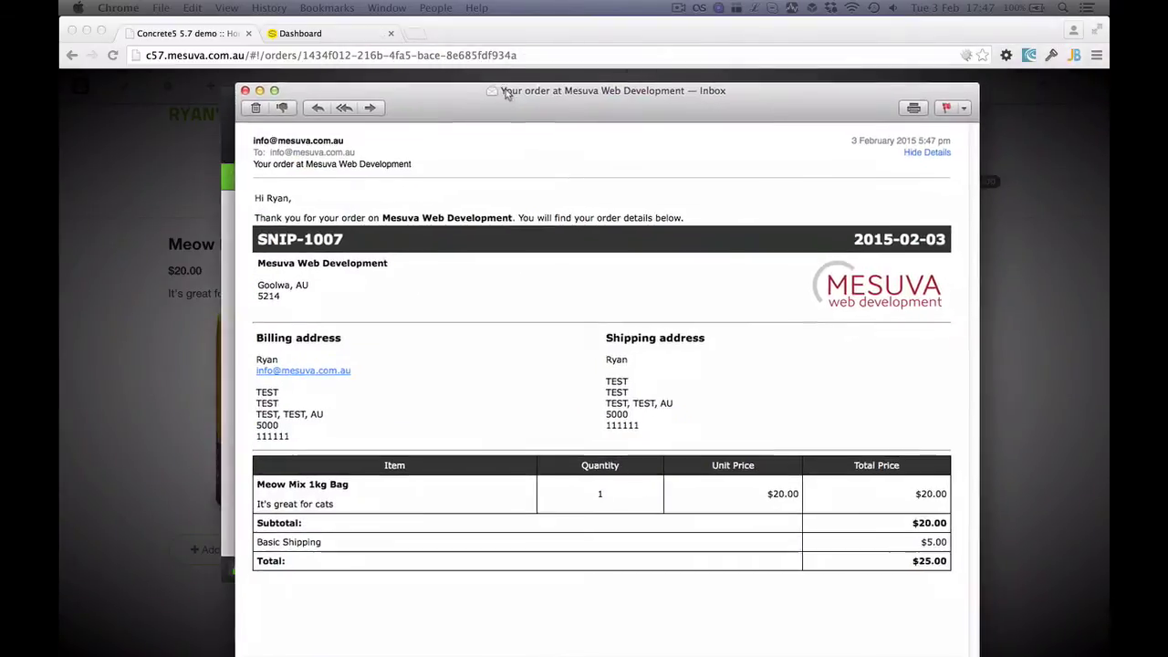
# Move the SNIP-1007 invoice email window up to read its $25.00 total
pyautogui.moveTo(506, 86); pyautogui.dragTo(488, 49)
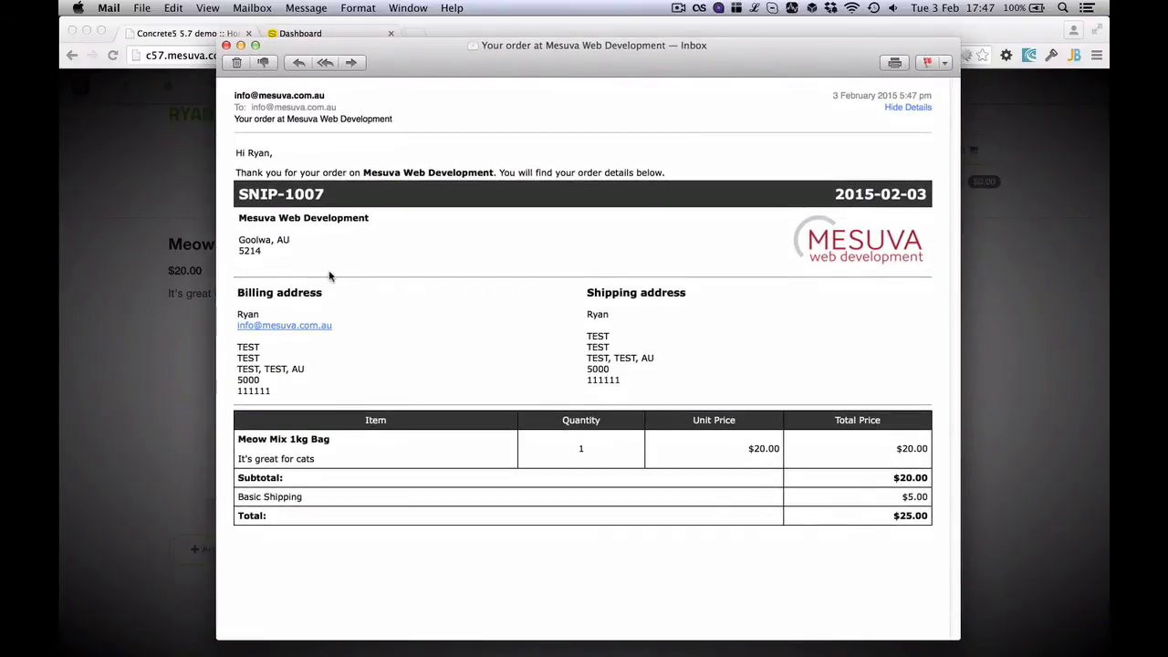
# Close the invoice email and return to the browser's SNIP-1007 order confirmation
pyautogui.click(225, 45)
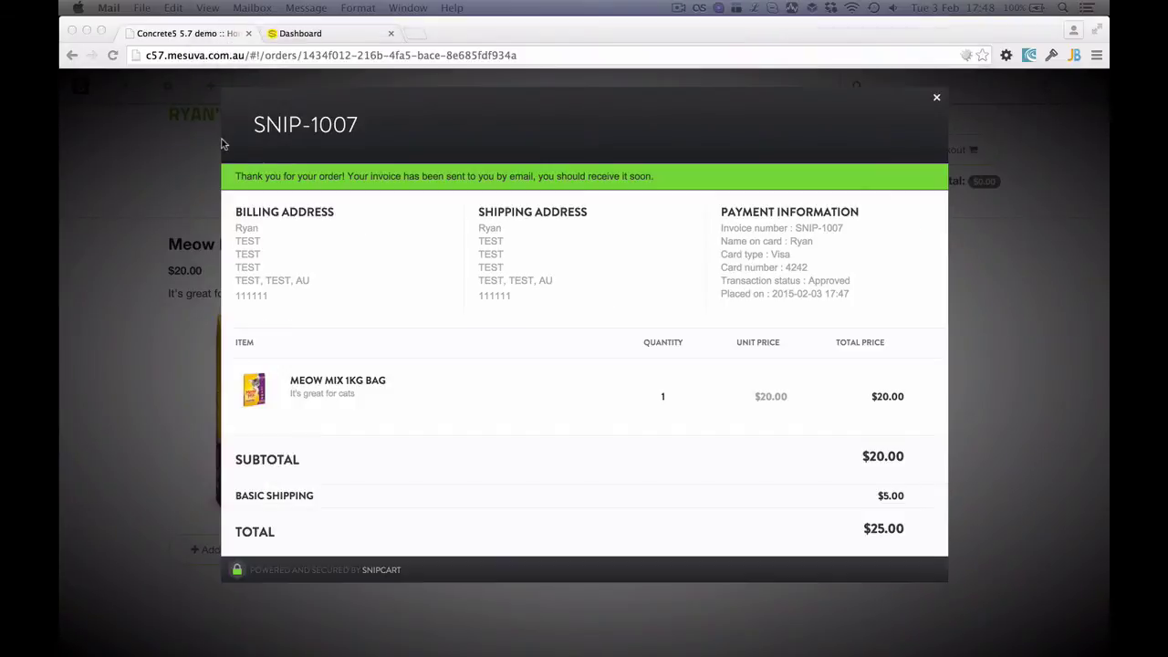
pyautogui.click(935, 99)
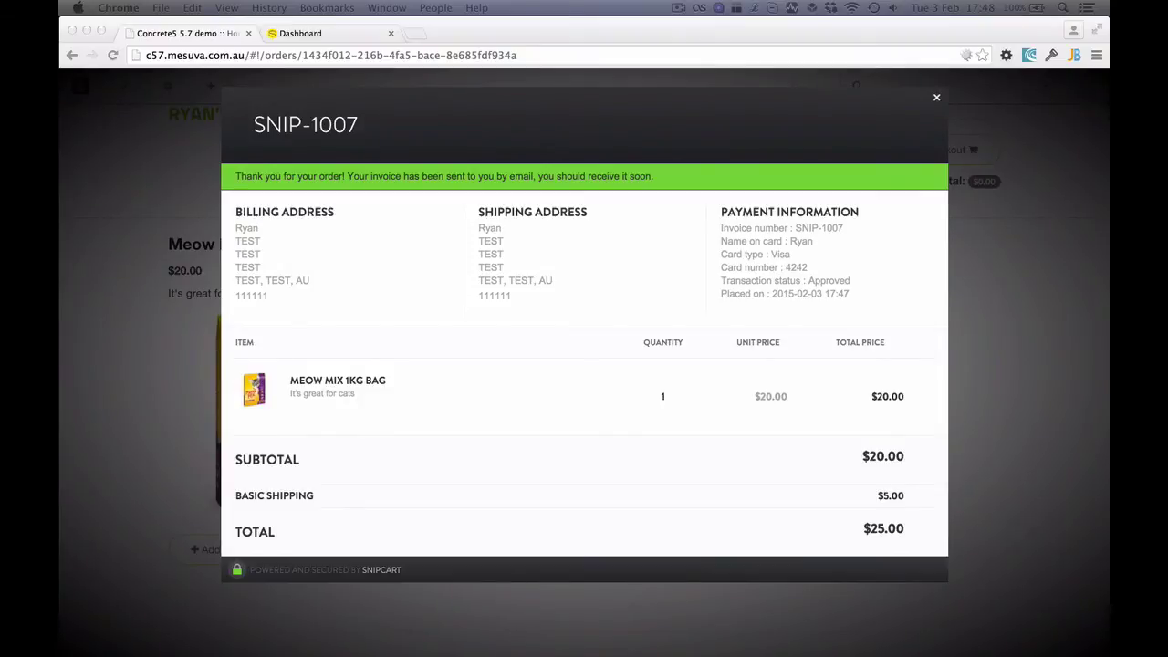
# In the Snipcart dashboard, switch to Live mode and scroll through the store's general settings
pyautogui.click(332, 34)
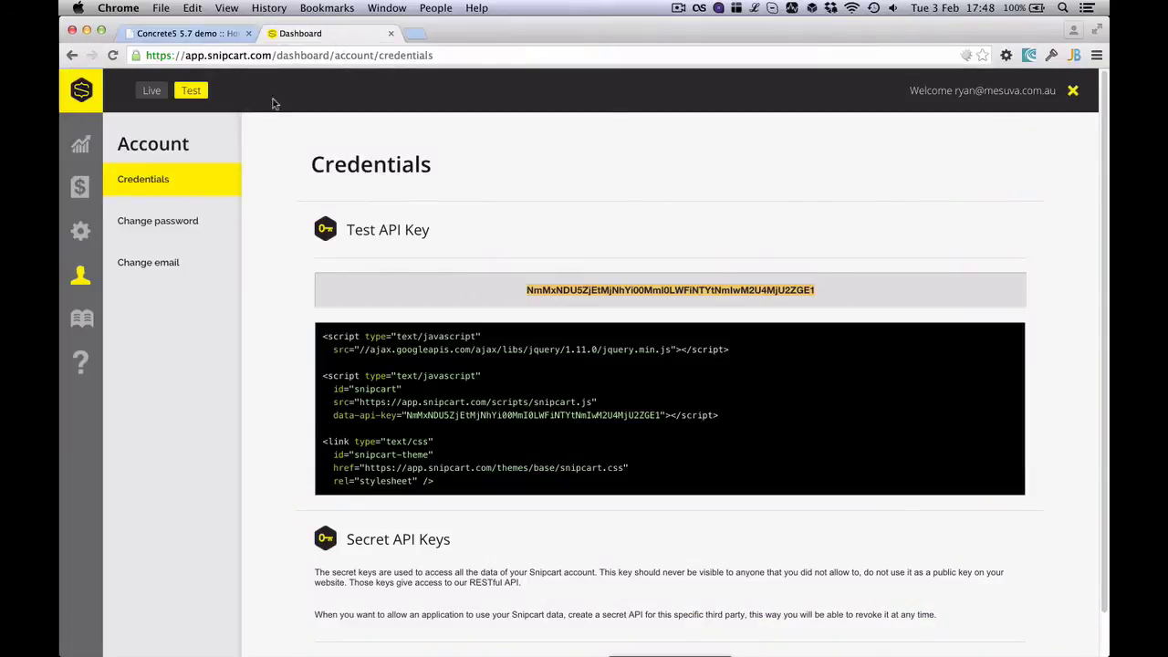
pyautogui.click(155, 91)
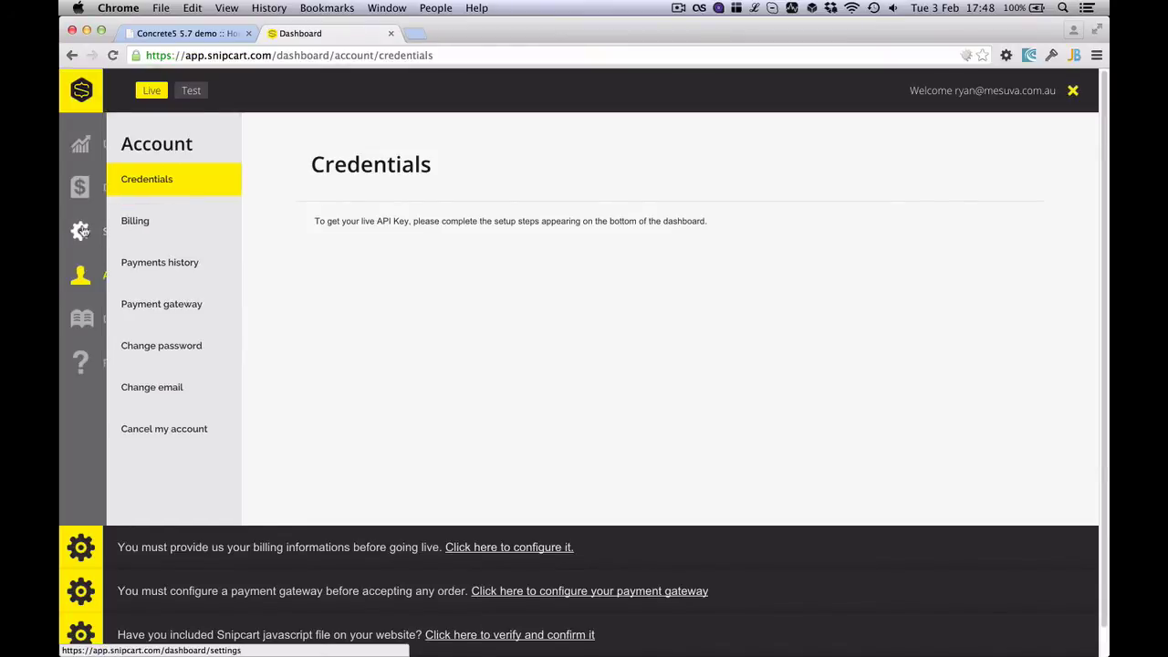
pyautogui.click(81, 230)
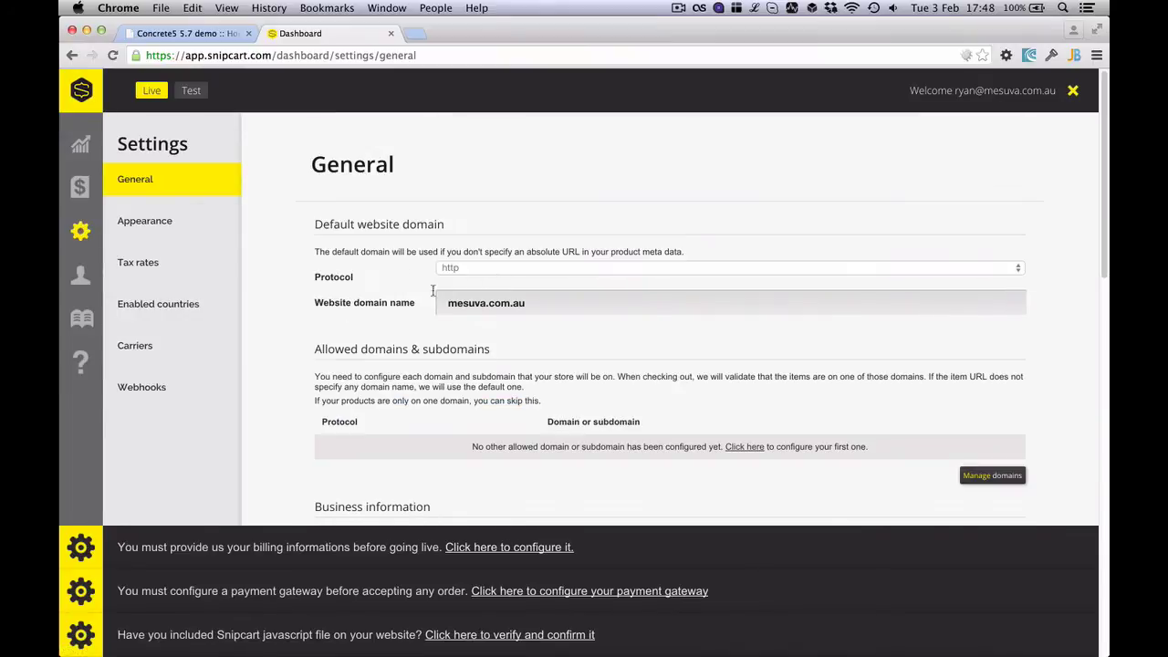
pyautogui.scroll(-8, 373, 287)
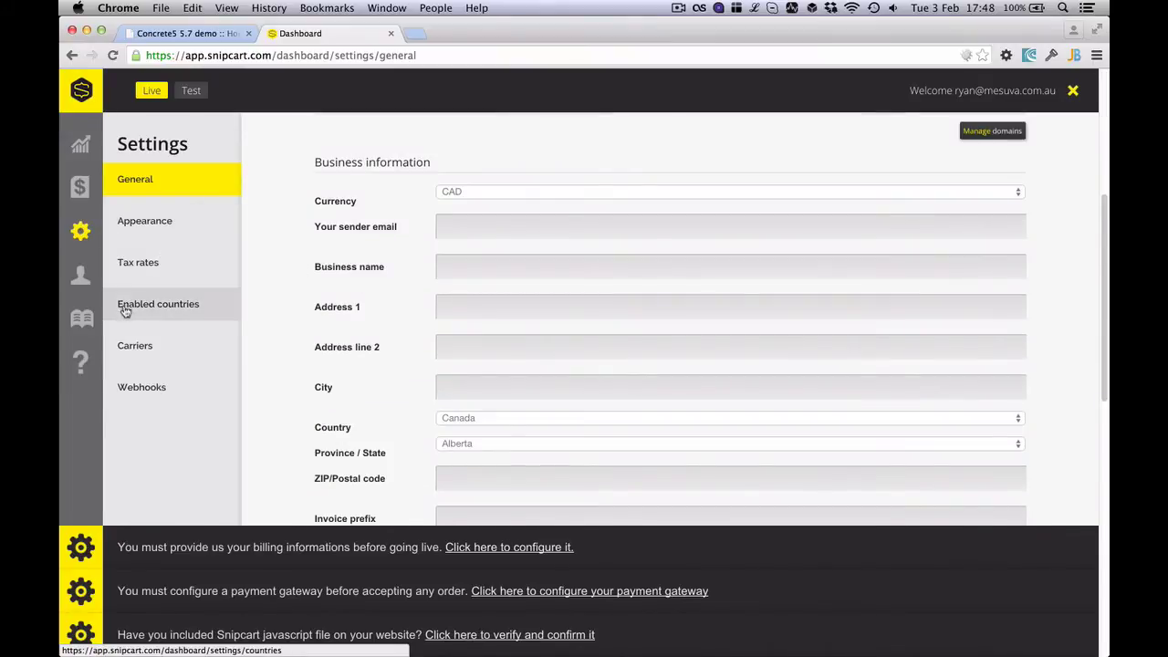
# Look over the Discounts and Analytics pages, then scroll back through the general settings
pyautogui.click(93, 192)
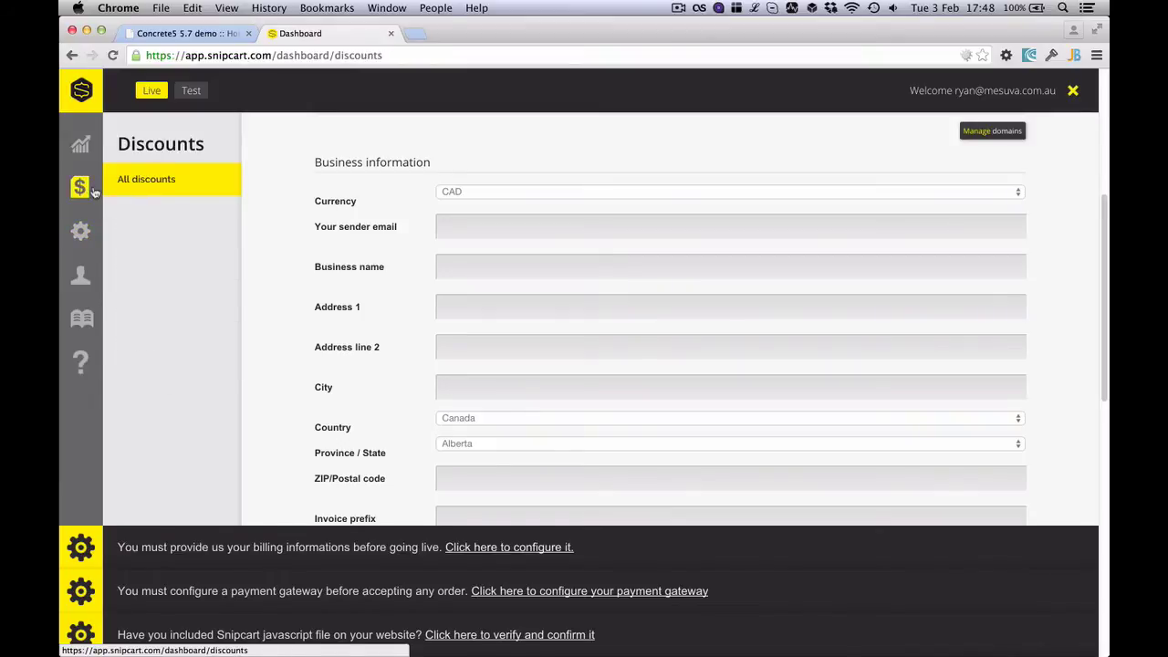
pyautogui.click(84, 150)
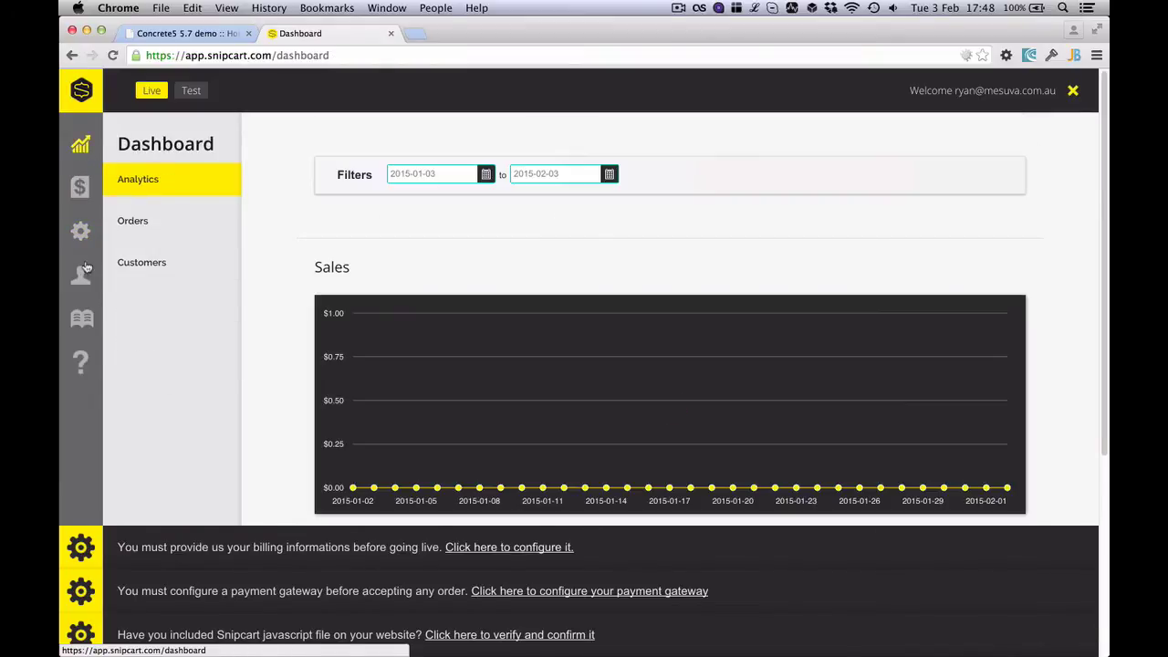
pyautogui.click(81, 232)
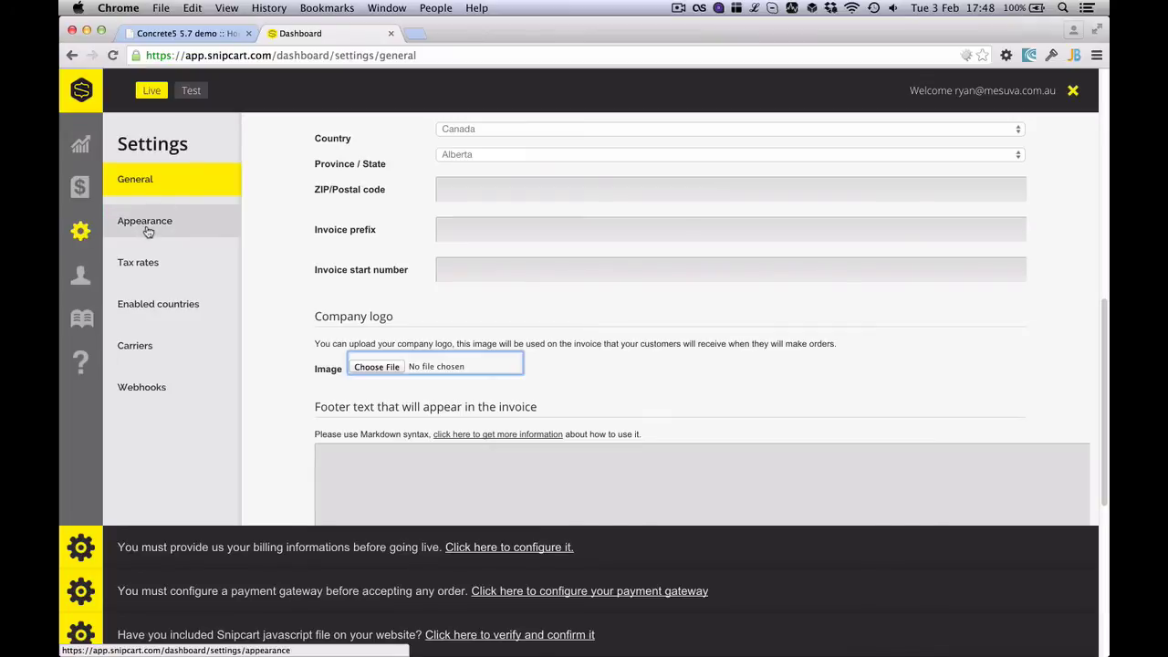
pyautogui.scroll(-5, 307, 295)
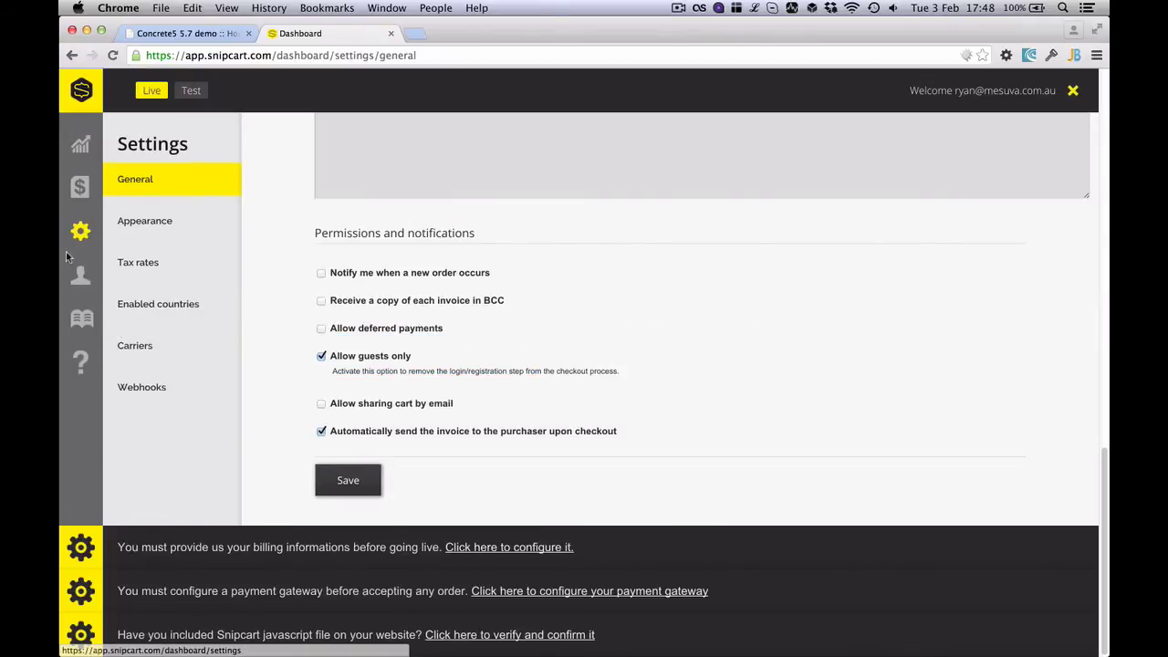
# Review the live API key note on Account Credentials, then return to the shop site
pyautogui.click(78, 271)
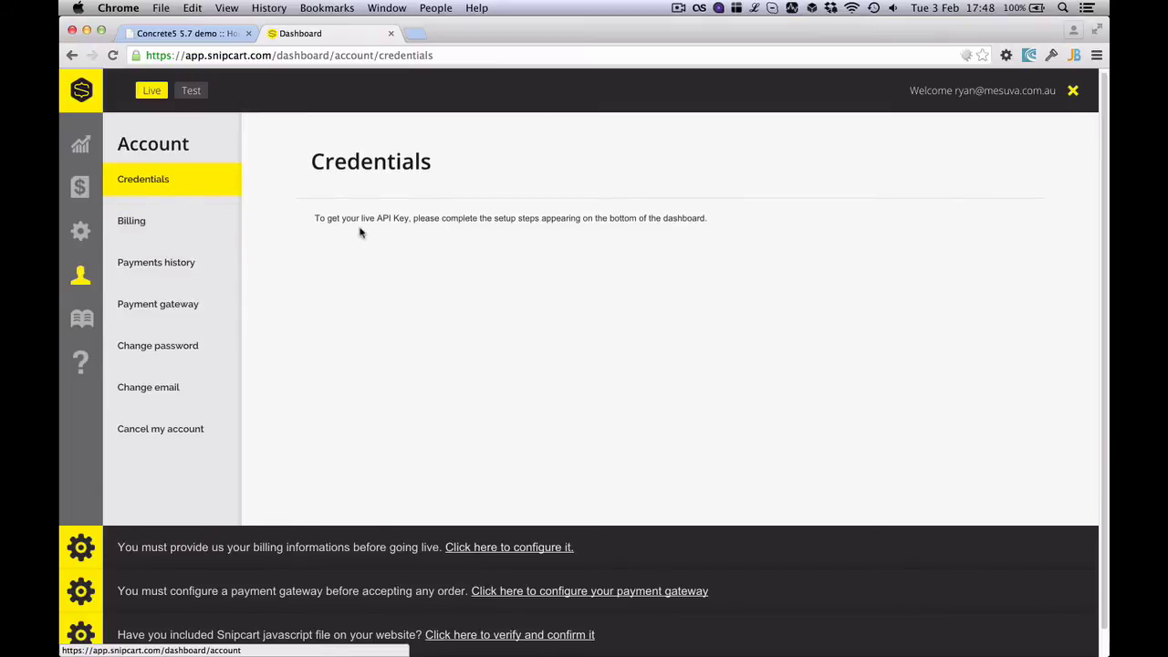
pyautogui.moveTo(378, 219); pyautogui.dragTo(408, 218)
pyautogui.click(447, 355)
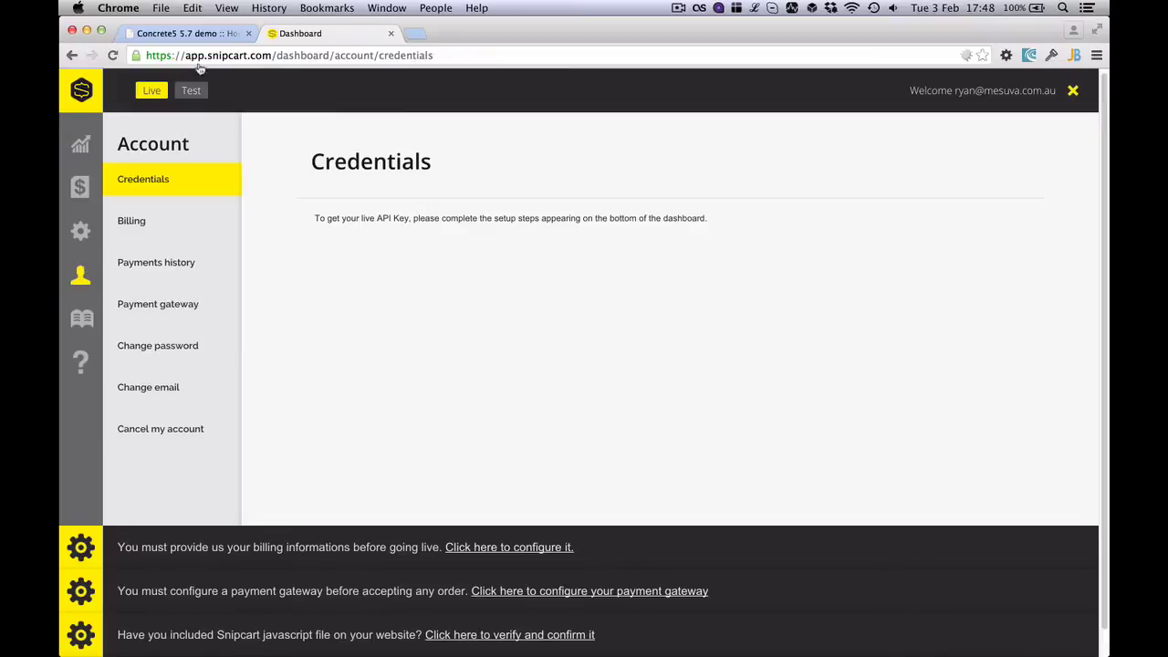
pyautogui.click(191, 34)
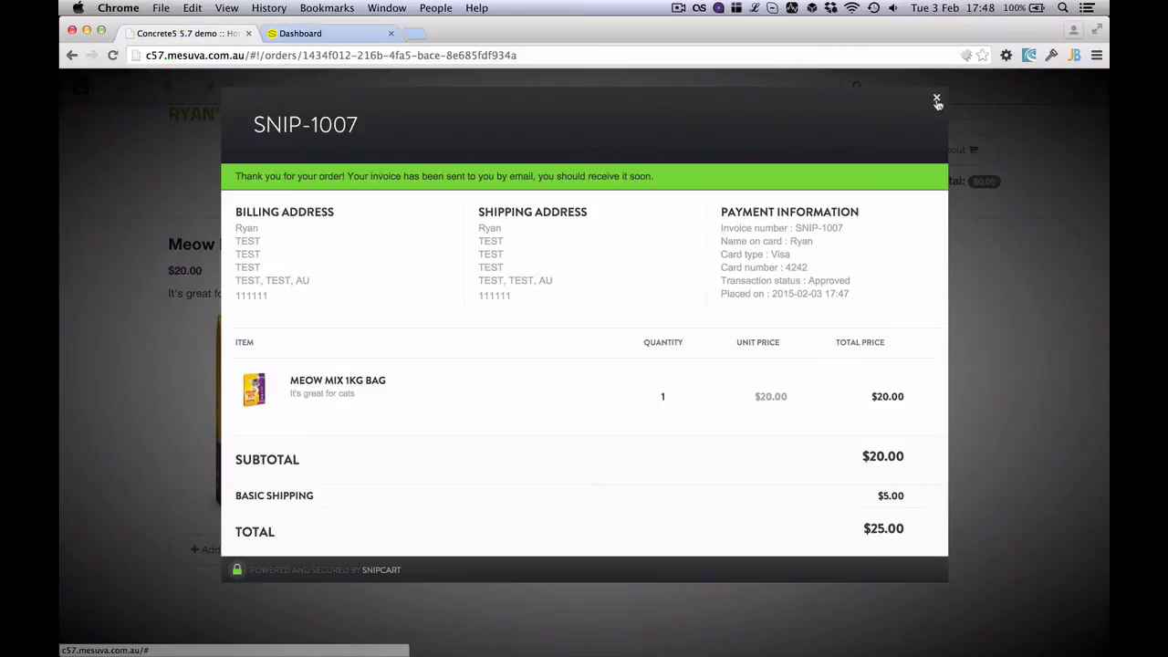
# Close the order confirmation, open the concrete5 Snipcart configuration, and keep Shop Mode on Testing
pyautogui.click(936, 98)
pyautogui.click(1076, 85)
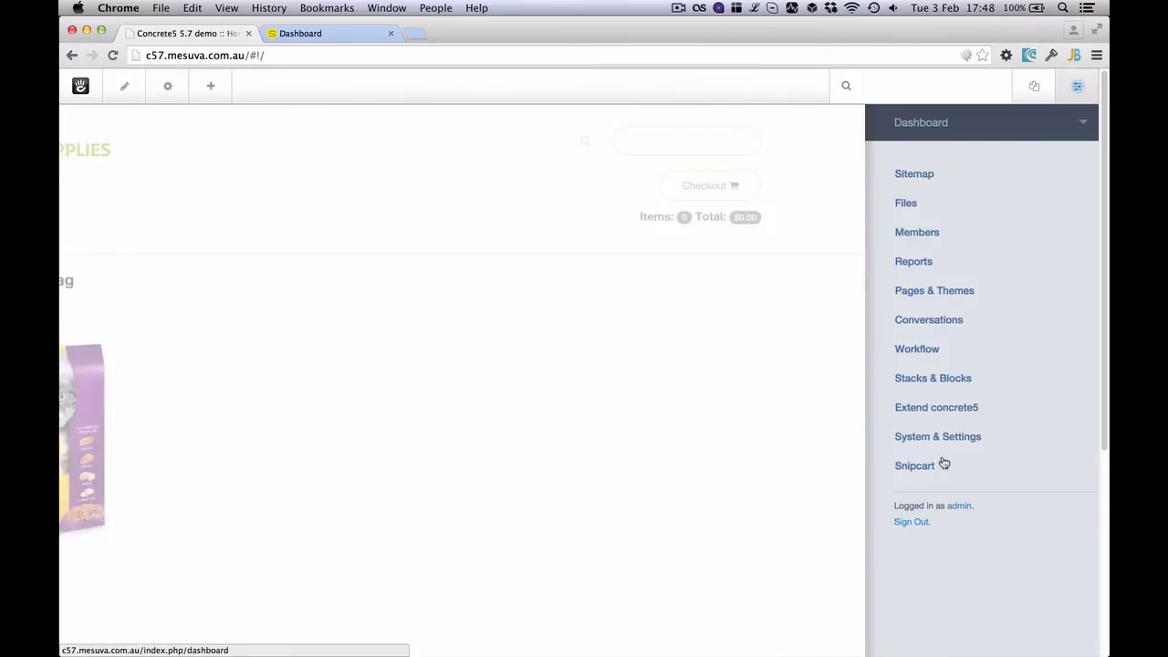
pyautogui.click(917, 466)
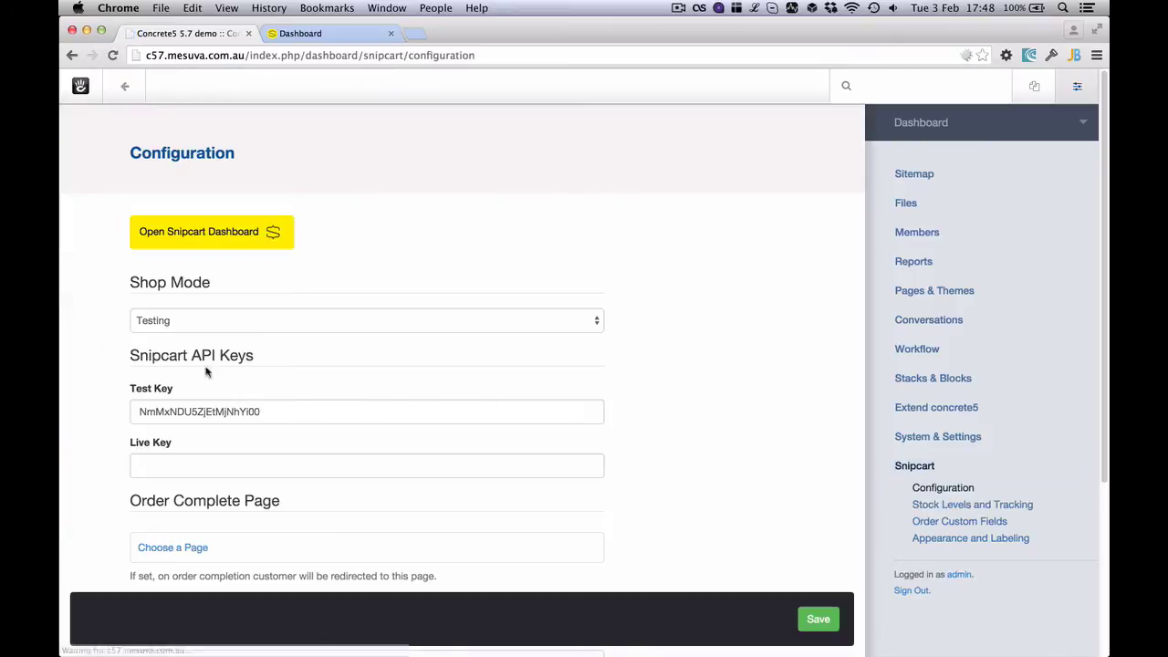
pyautogui.click(204, 321)
pyautogui.click(374, 242)
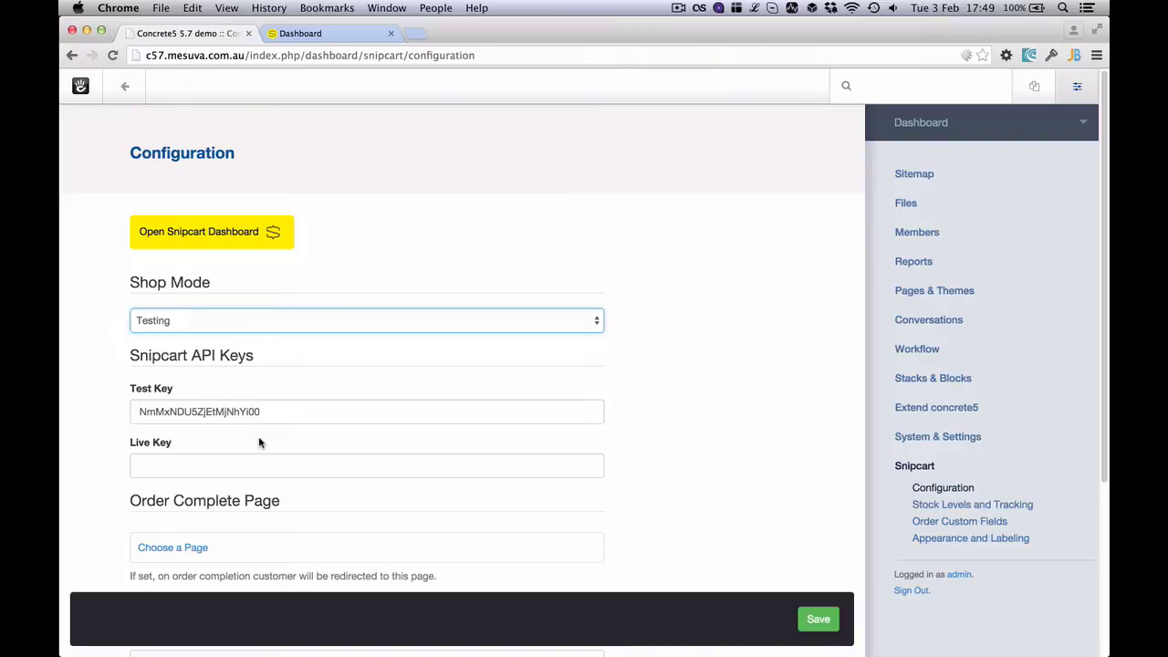
pyautogui.click(239, 232)
# Switch the Snipcart dashboard to Test mode and scroll through the sales analytics
pyautogui.click(190, 90)
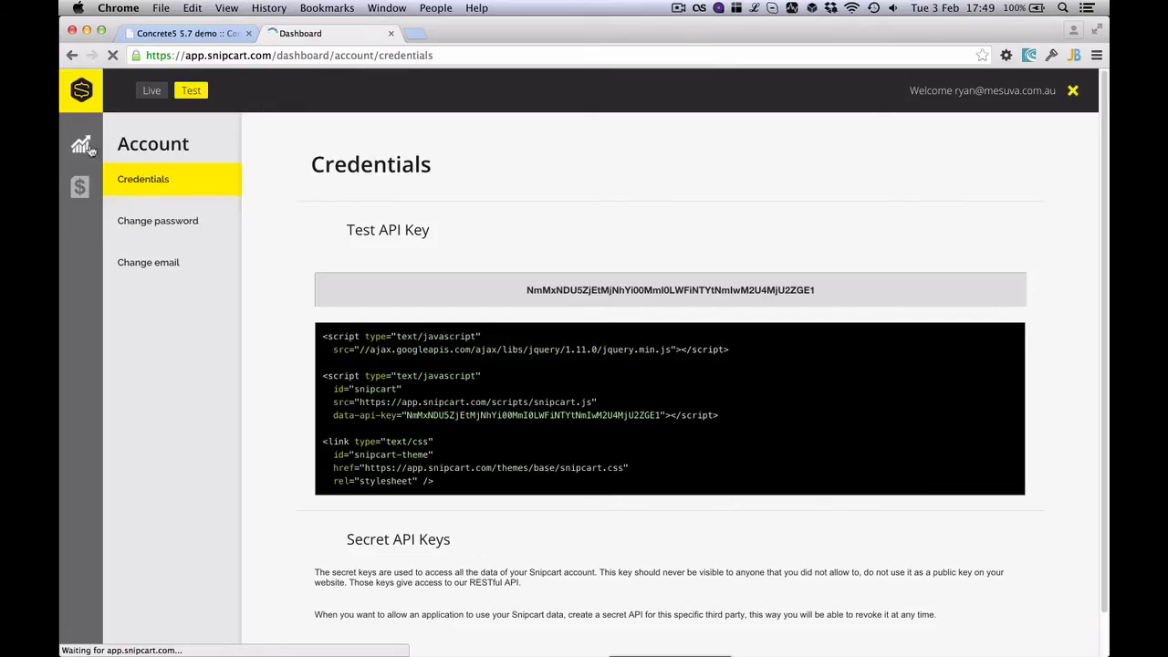
pyautogui.click(82, 146)
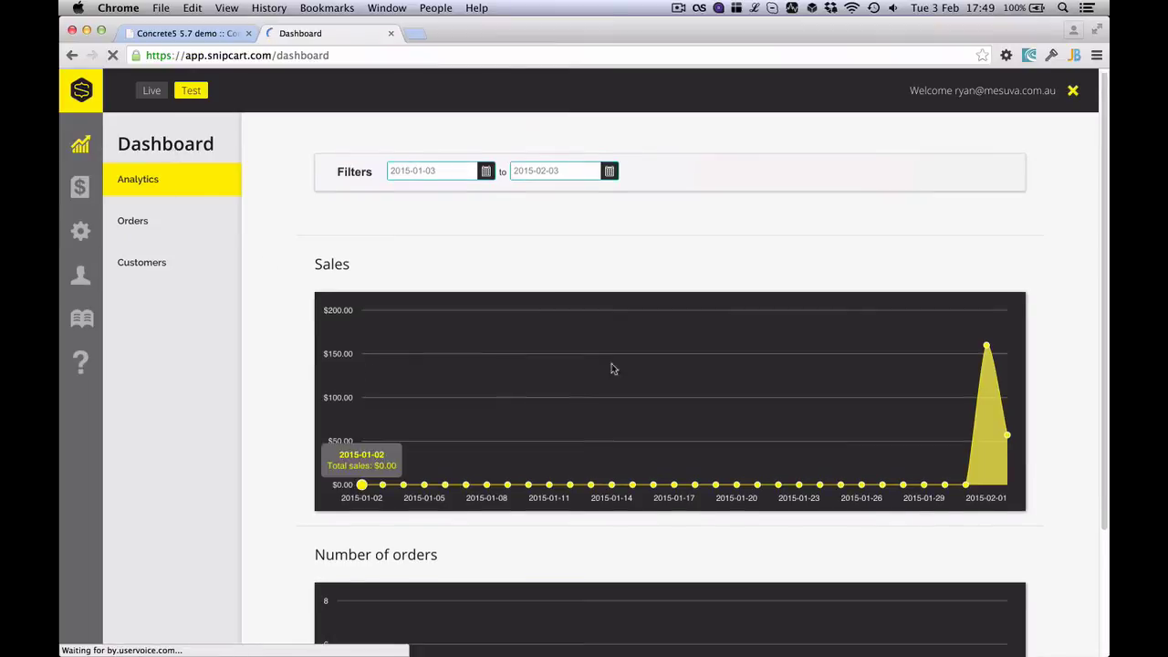
pyautogui.scroll(-3, 710, 392)
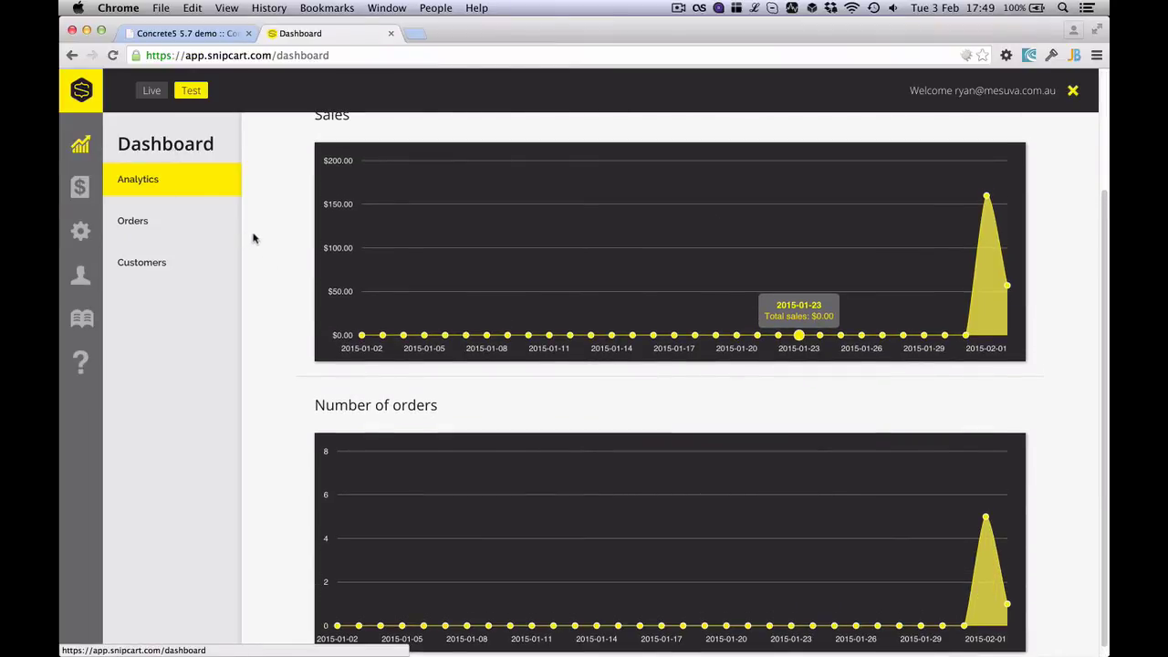
# Inspect order SNIP-1007's details, including the Meow Mix 1kg Bag item, then return to concrete5
pyautogui.click(141, 224)
pyautogui.click(389, 462)
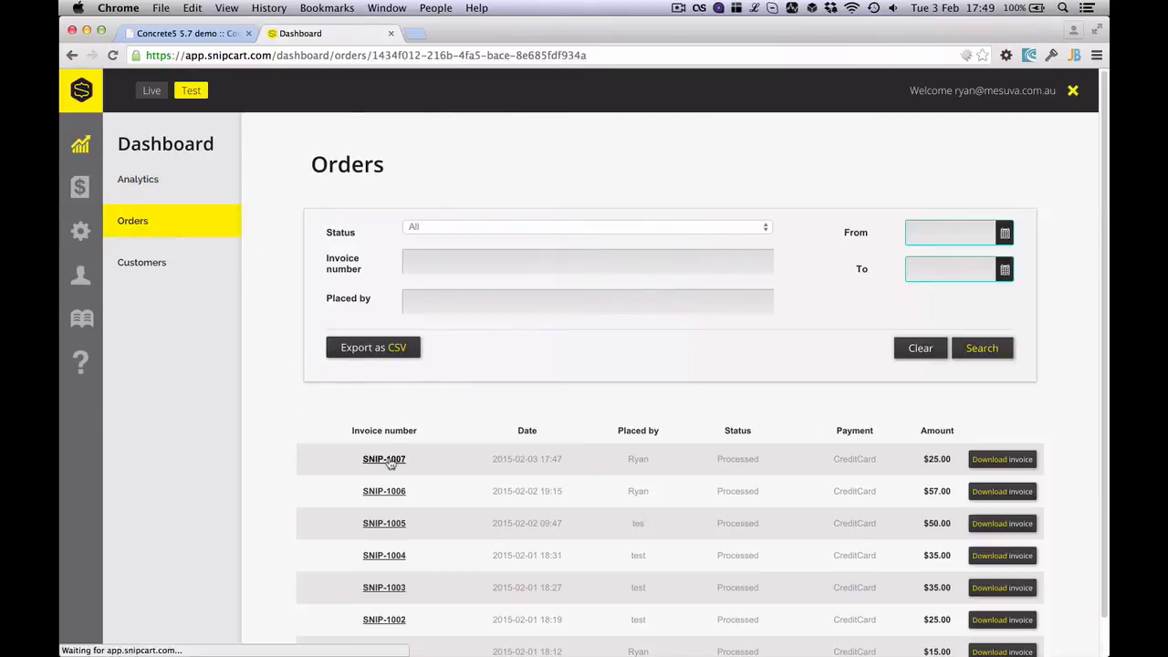
pyautogui.scroll(-5, 492, 363)
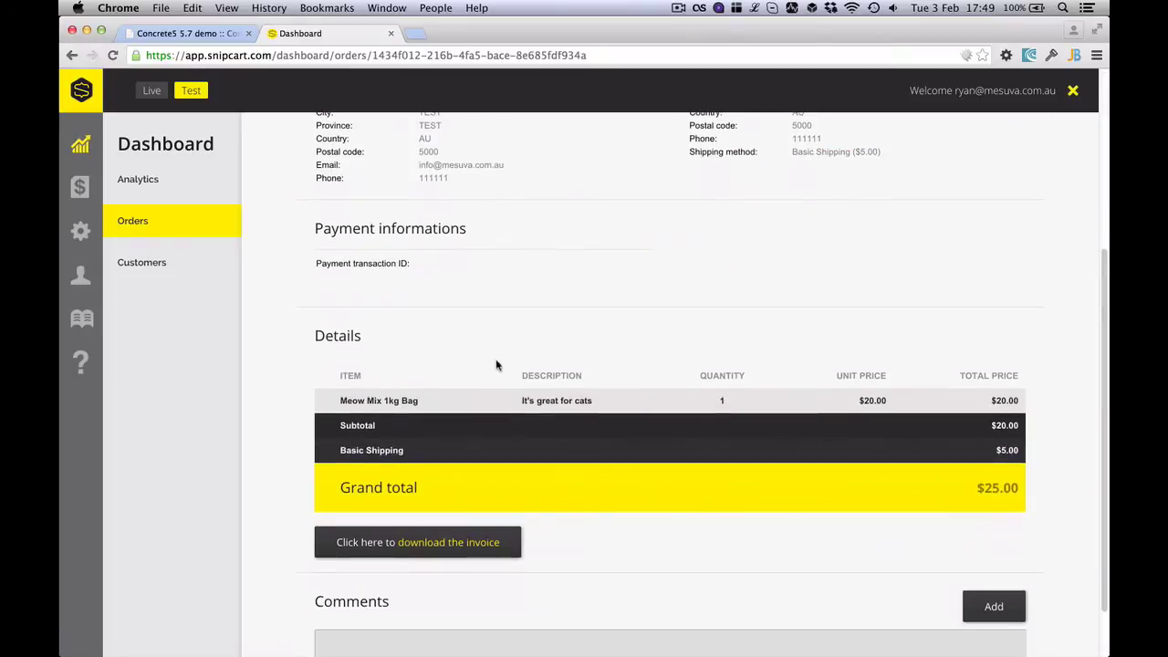
pyautogui.scroll(-1, 504, 366)
pyautogui.moveTo(411, 370); pyautogui.dragTo(331, 373)
pyautogui.click(334, 376)
pyautogui.click(188, 34)
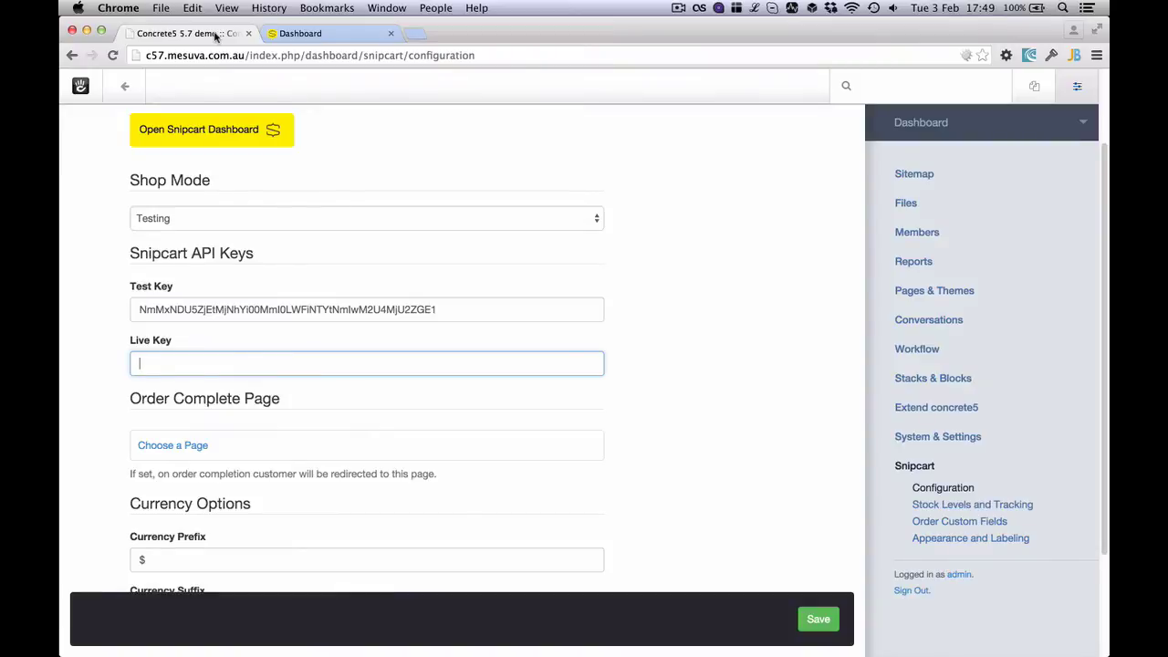
# From the home page in edit mode, open the Meow Mix product block's editor
pyautogui.click(125, 86)
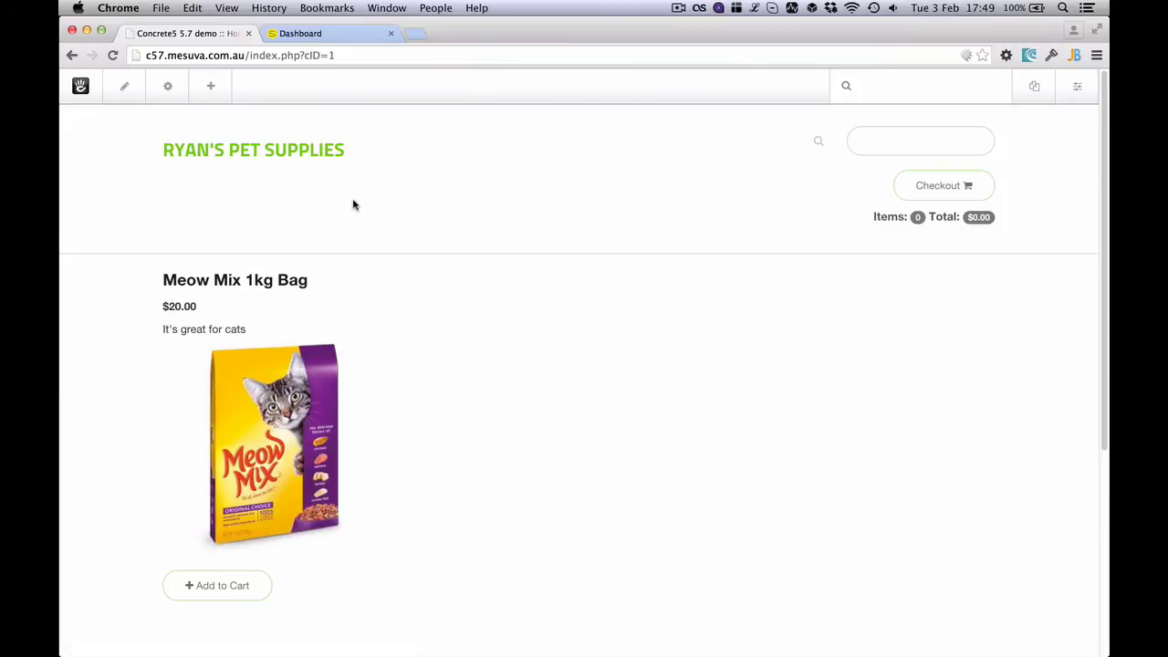
pyautogui.scroll(-2, 380, 204)
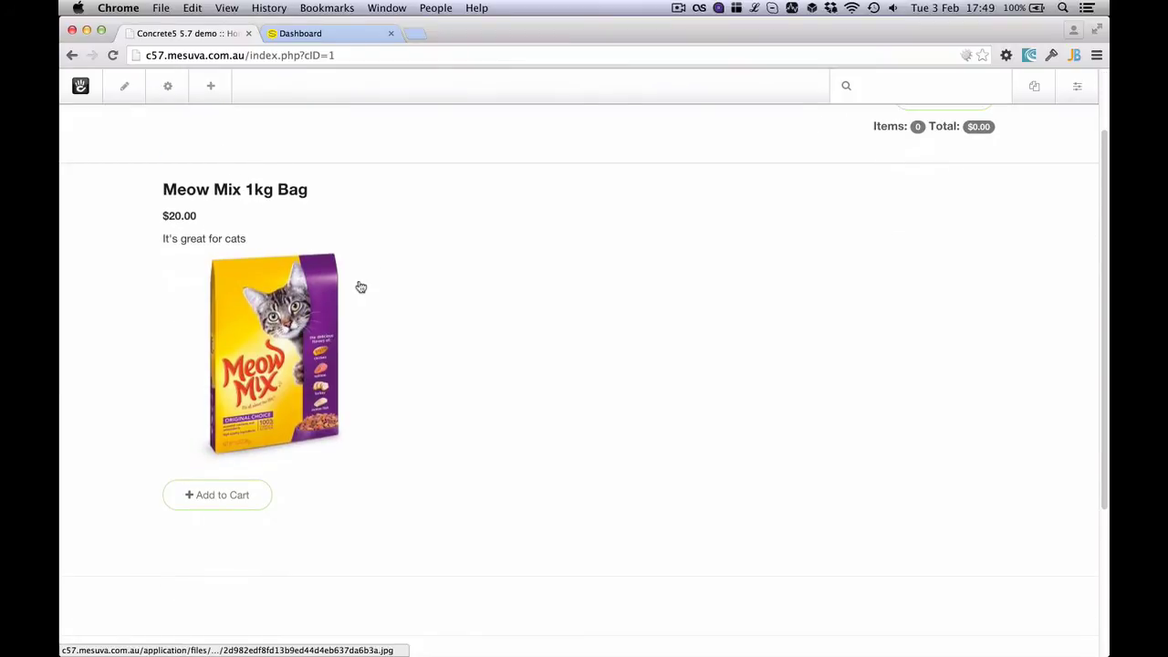
pyautogui.click(128, 98)
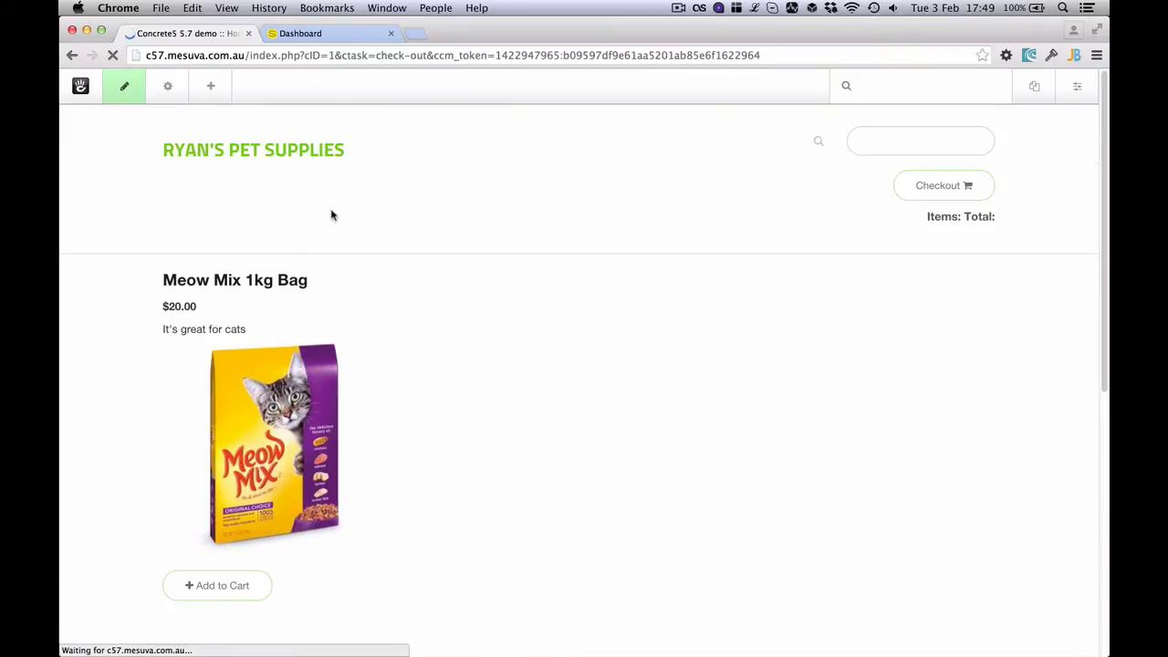
pyautogui.click(314, 363)
pyautogui.click(307, 381)
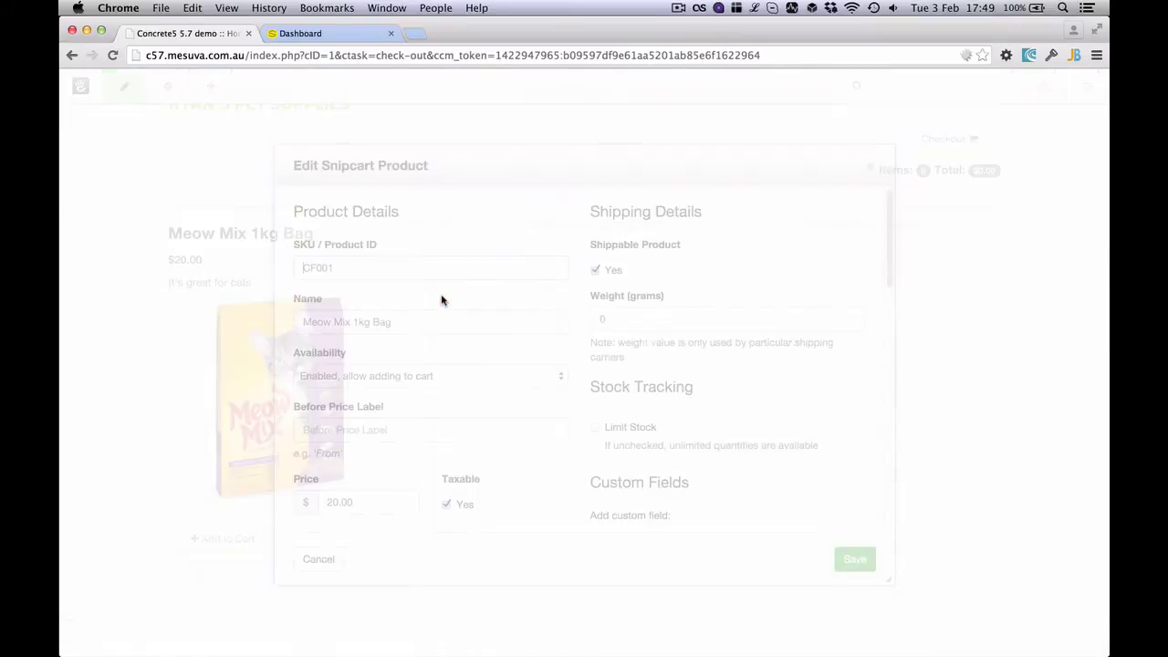
pyautogui.scroll(-4, 540, 318)
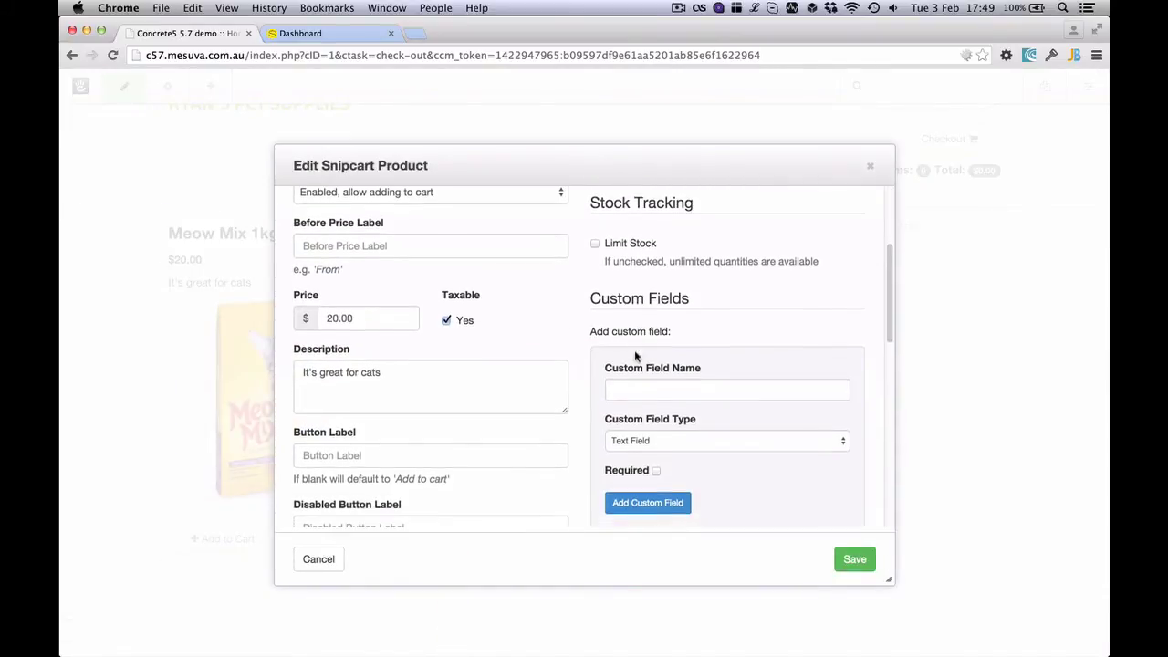
pyautogui.scroll(-2, 641, 344)
# Add a custom field named Bag Size of type Option List
pyautogui.click(683, 334)
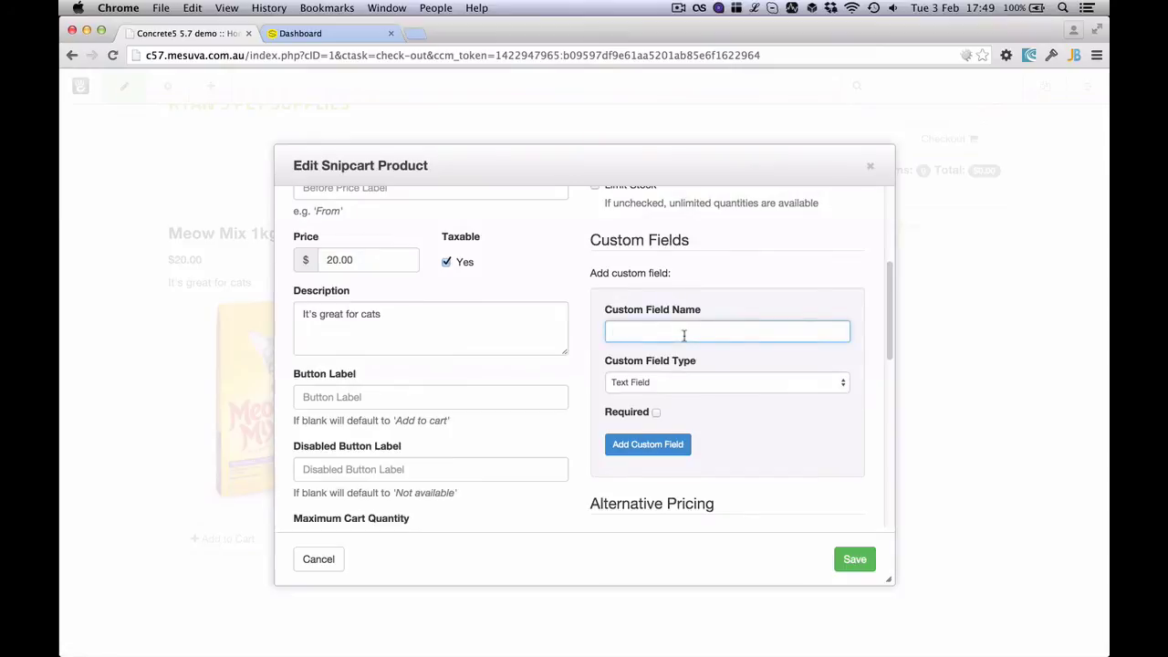
pyautogui.click(697, 385)
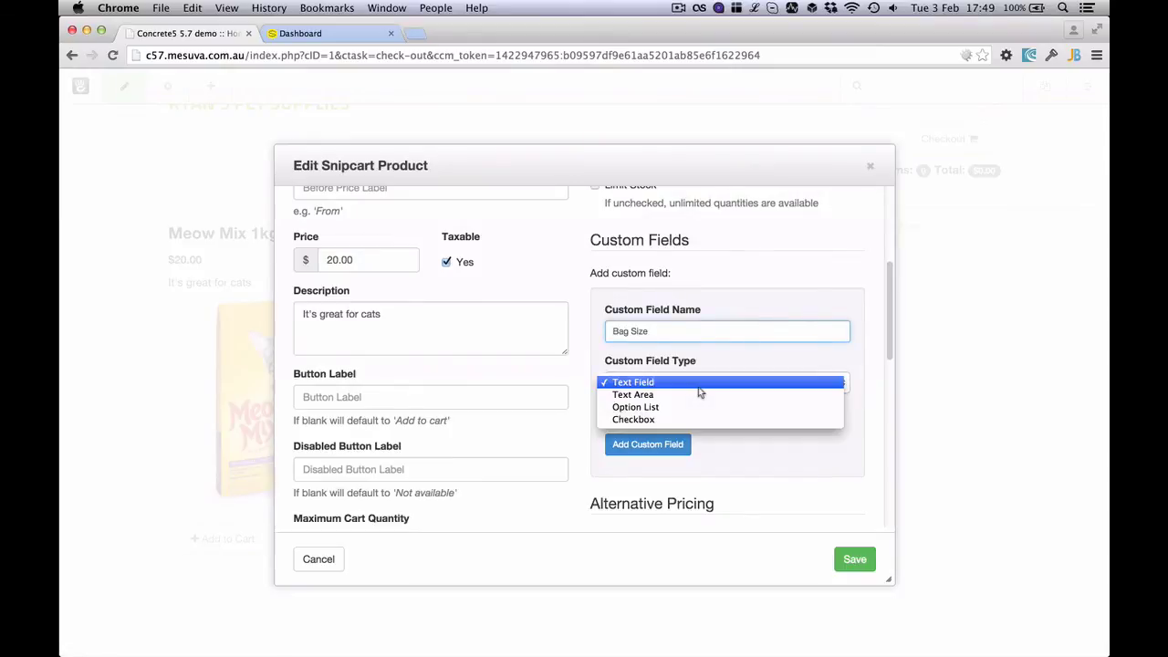
pyautogui.click(697, 407)
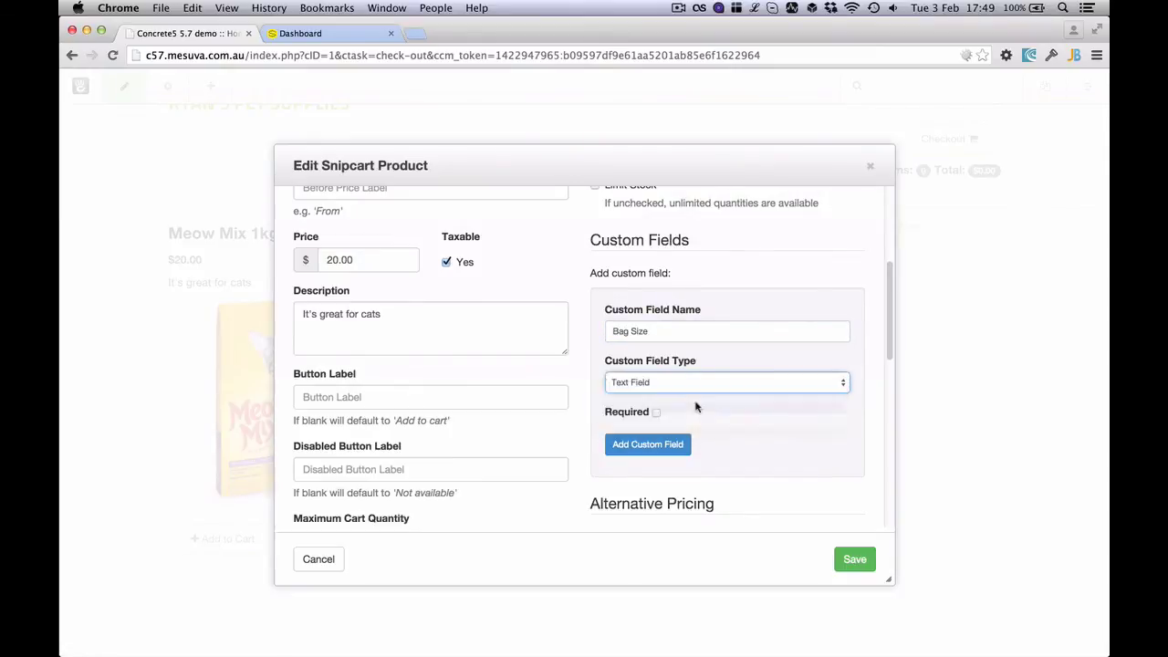
pyautogui.click(680, 417)
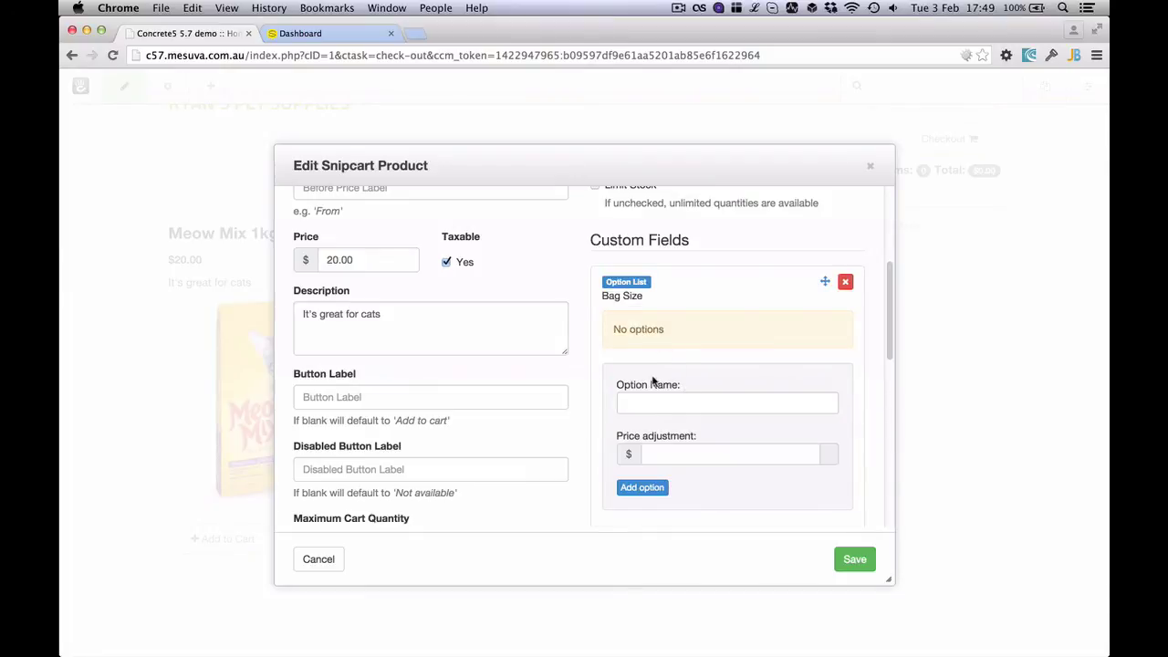
# Give Bag Size the options 1kg and 2kg (+$10.00), and save the product
pyautogui.click(655, 400)
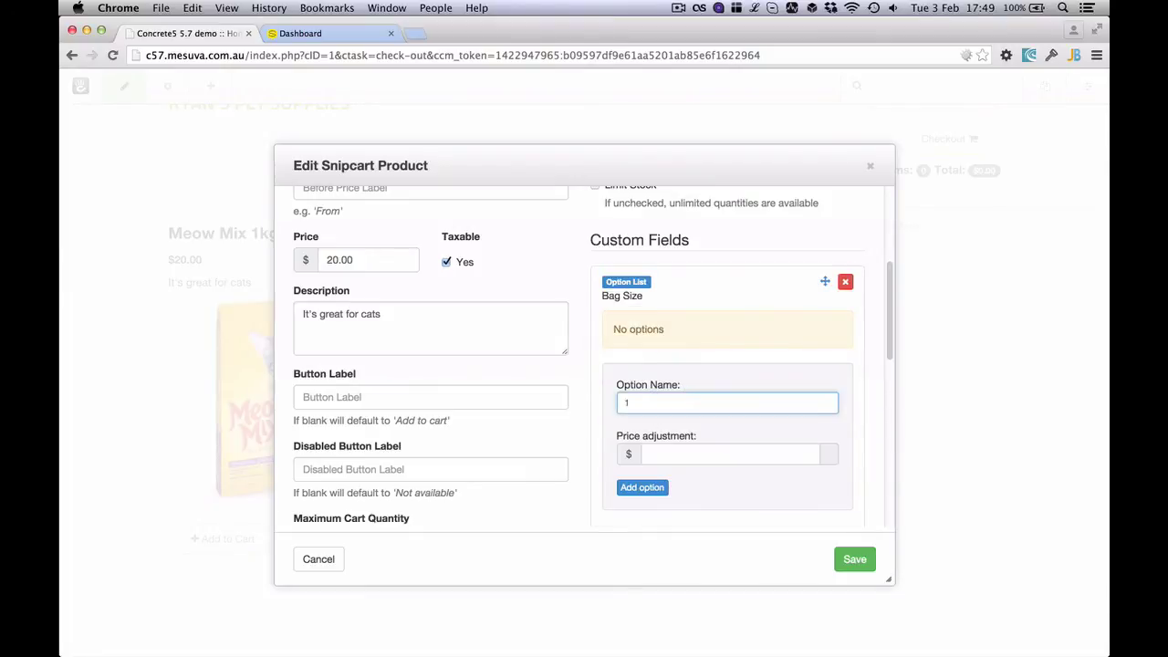
pyautogui.click(666, 485)
pyautogui.click(641, 405)
pyautogui.write('2k')
pyautogui.click(673, 447)
pyautogui.click(644, 398)
pyautogui.click(657, 446)
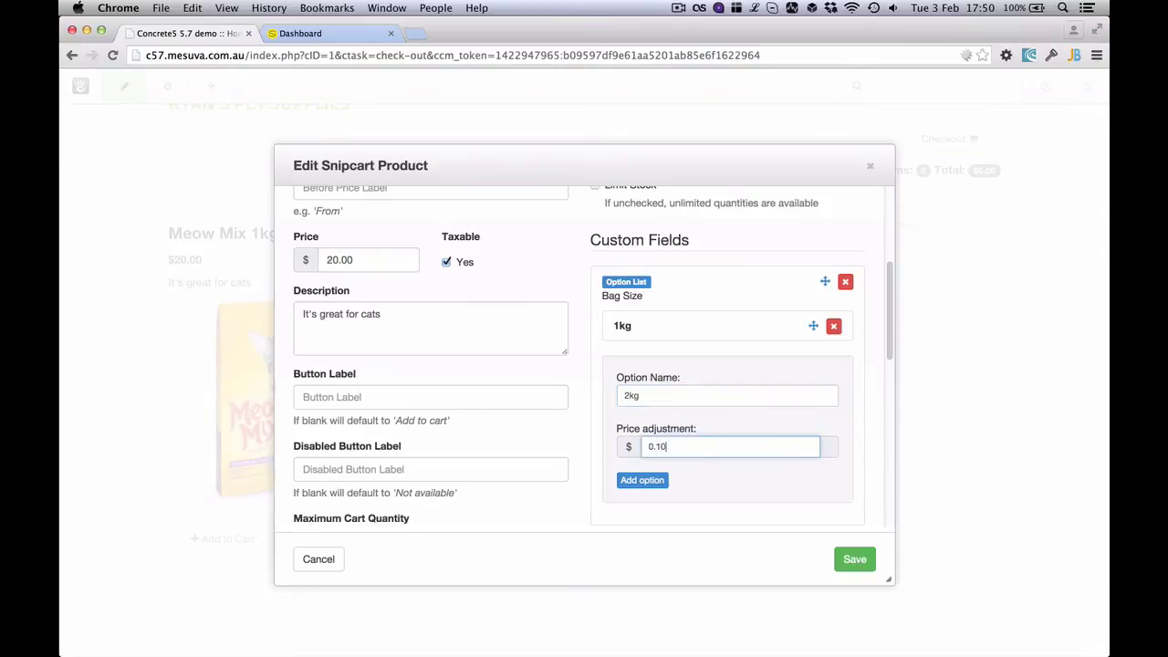
pyautogui.click(642, 479)
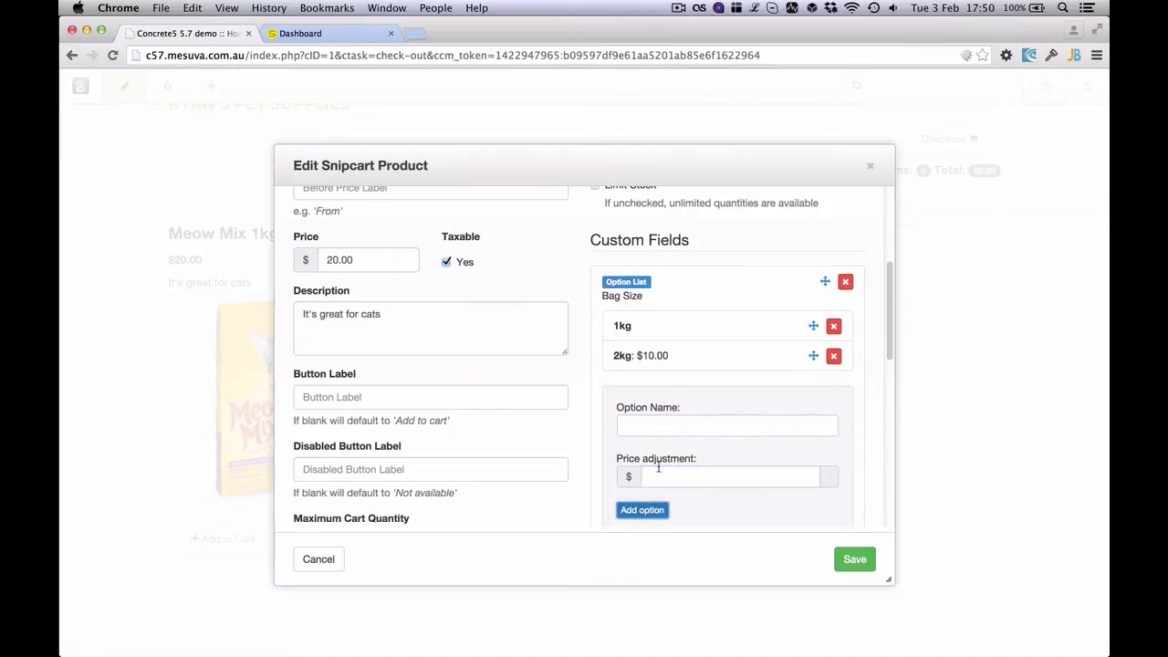
pyautogui.click(854, 560)
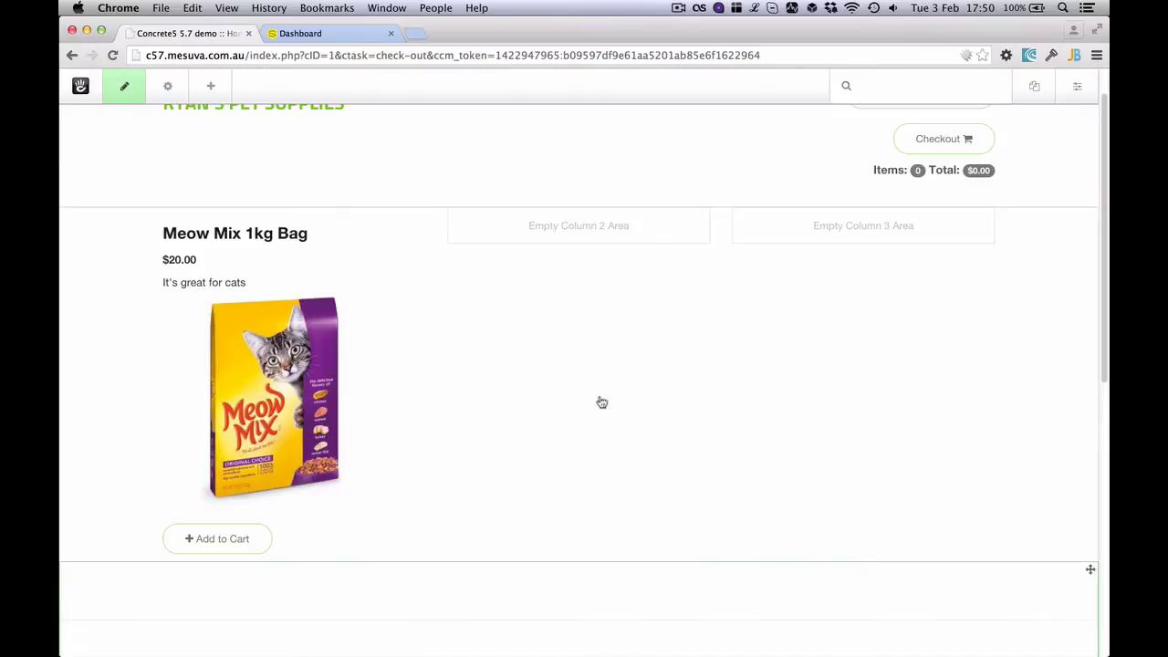
# Reopen the Meow Mix 1kg Bag product editor, scroll through its settings, and save
pyautogui.click(271, 347)
pyautogui.click(273, 438)
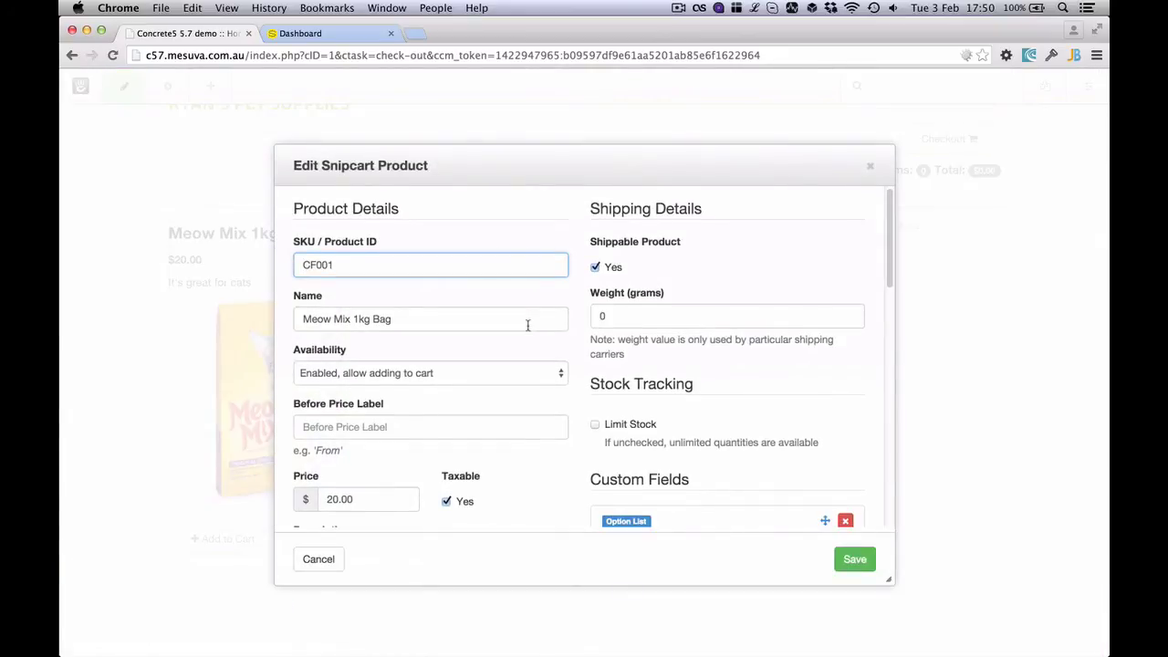
pyautogui.scroll(-8, 528, 326)
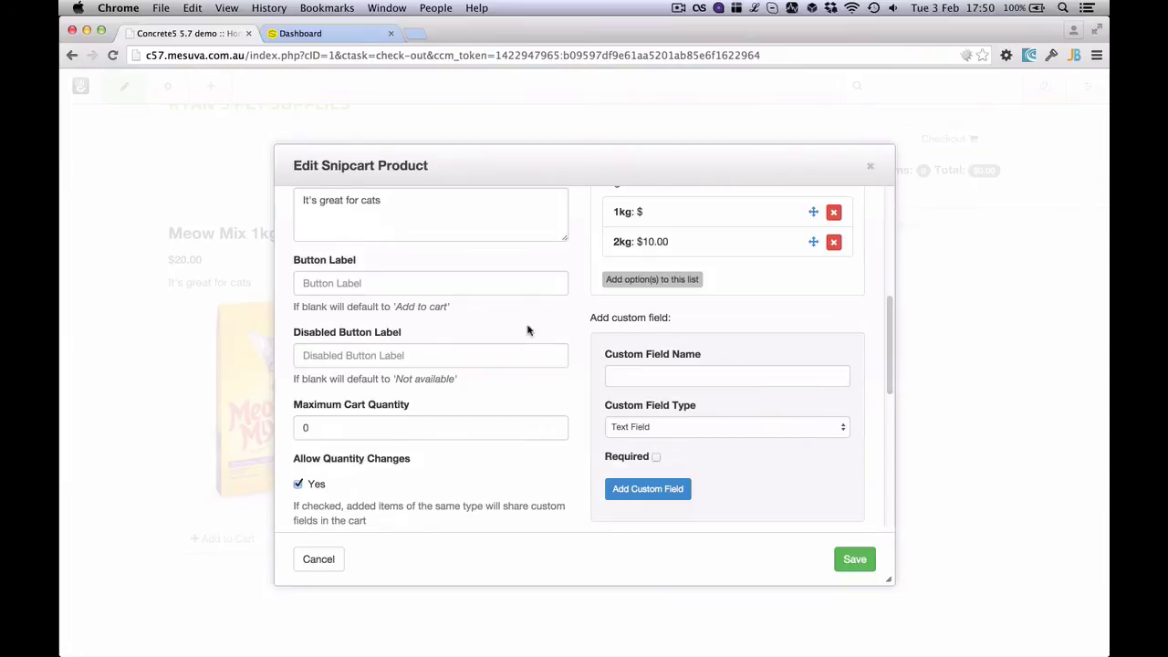
pyautogui.scroll(-10, 552, 350)
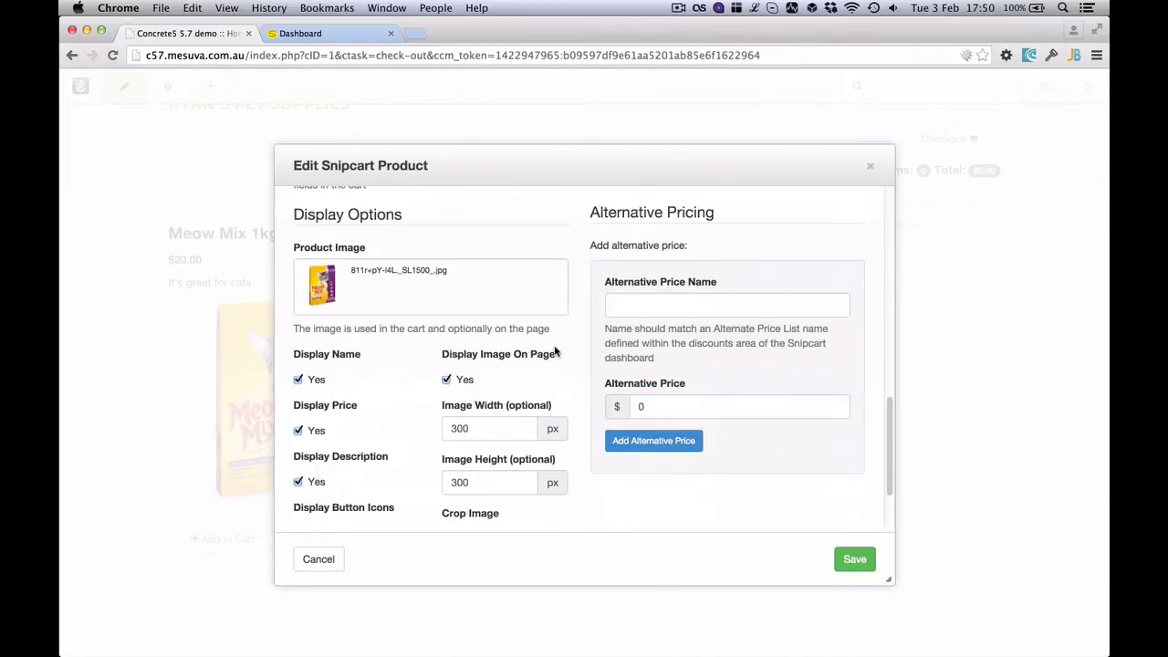
pyautogui.scroll(-3, 399, 360)
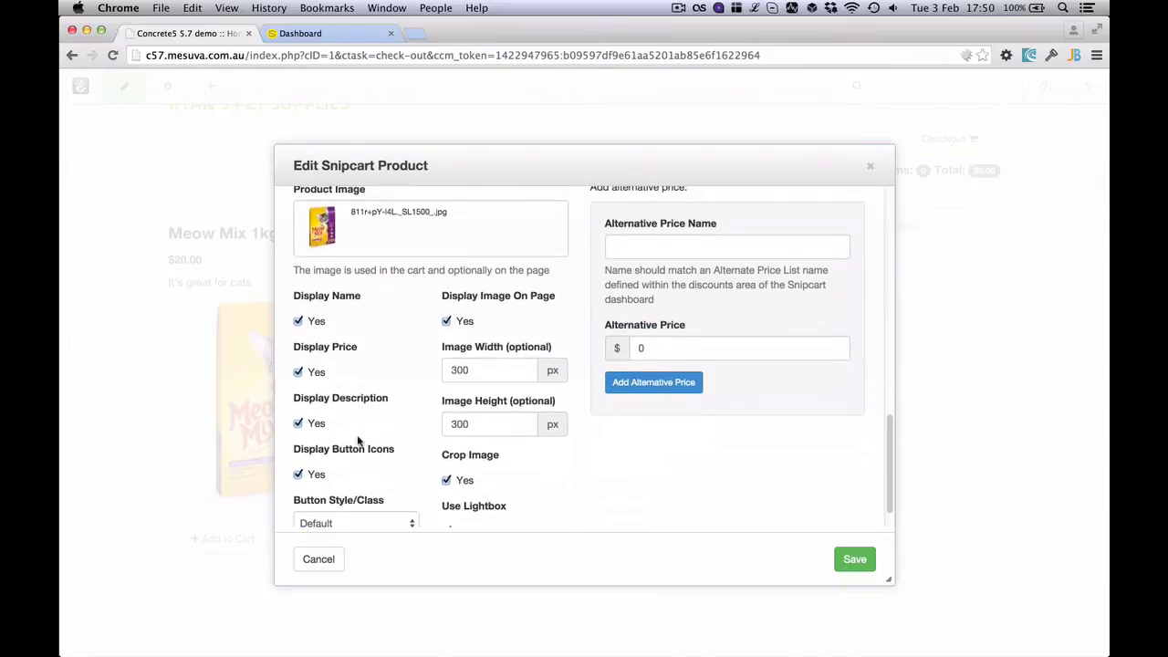
pyautogui.scroll(-2, 331, 395)
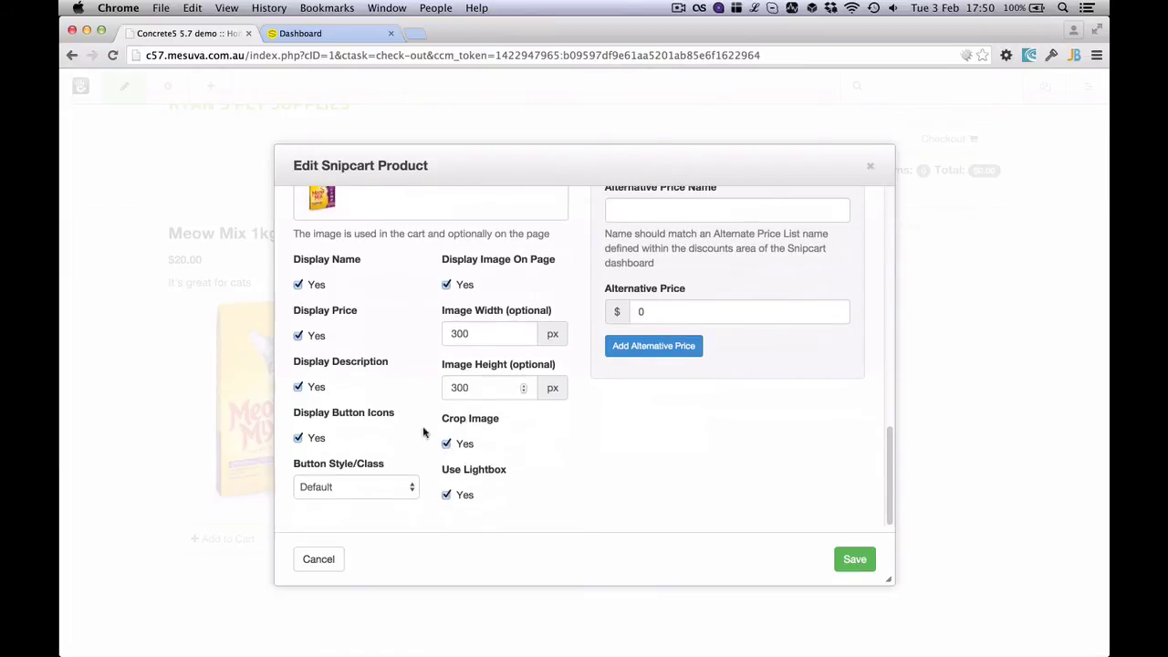
pyautogui.click(330, 559)
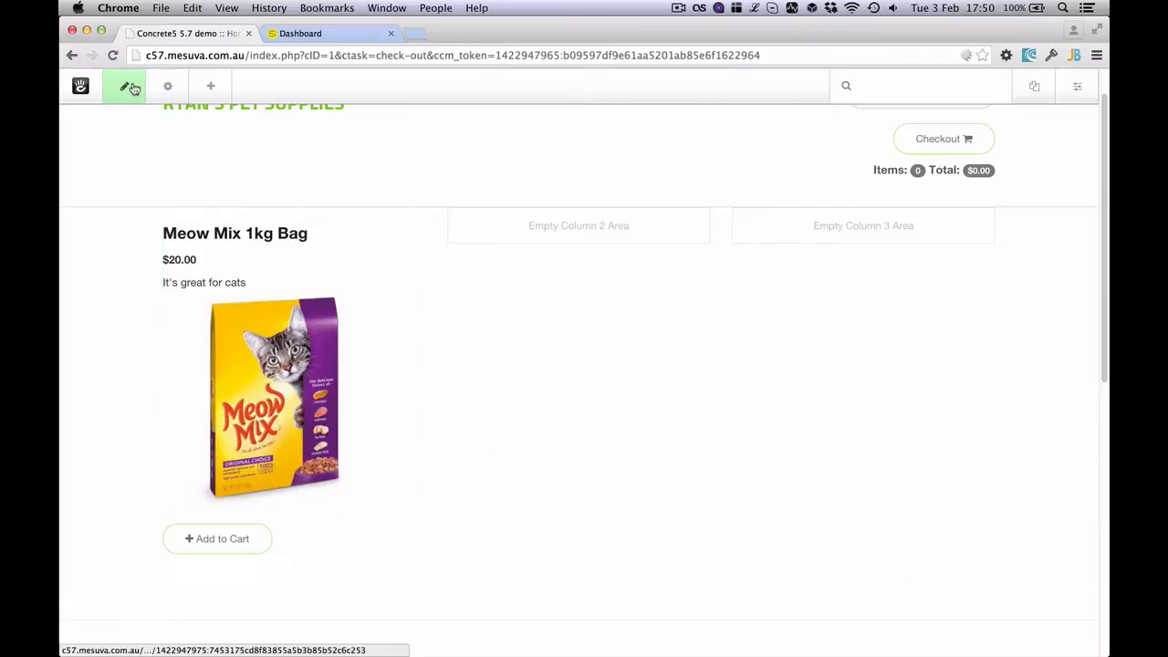
# Publish the page changes and preview the Meow Mix image in the lightbox
pyautogui.click(125, 84)
pyautogui.click(145, 219)
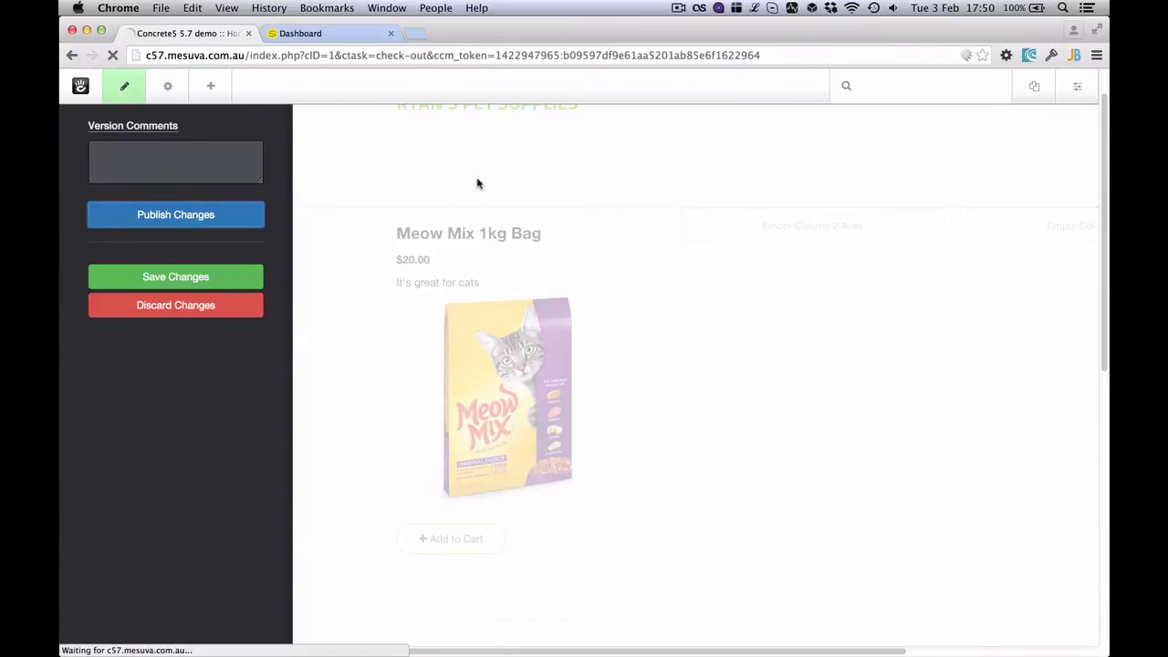
pyautogui.click(283, 410)
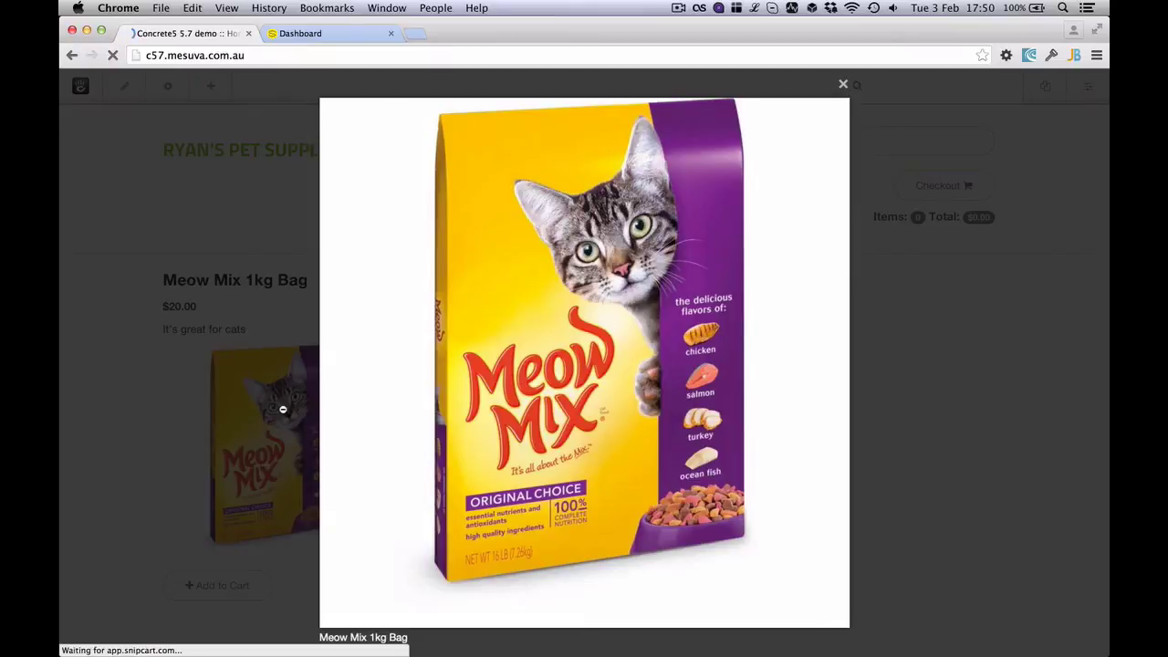
pyautogui.click(143, 354)
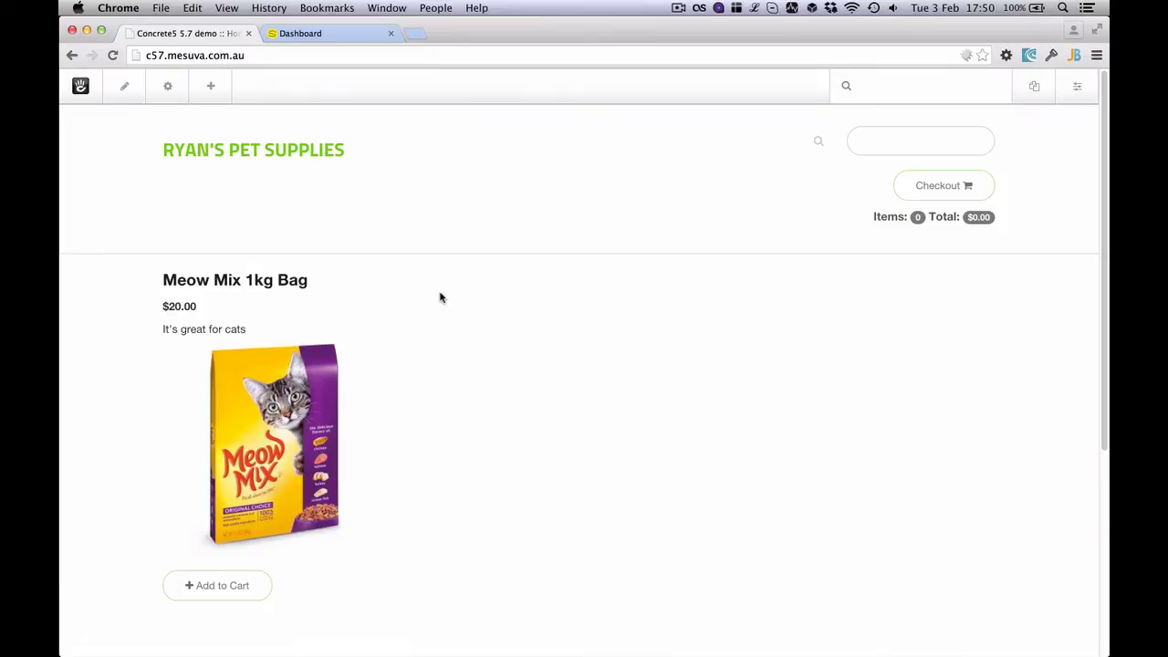
# Set the header cart block to Only Display When Items are in the cart, then publish
pyautogui.click(124, 86)
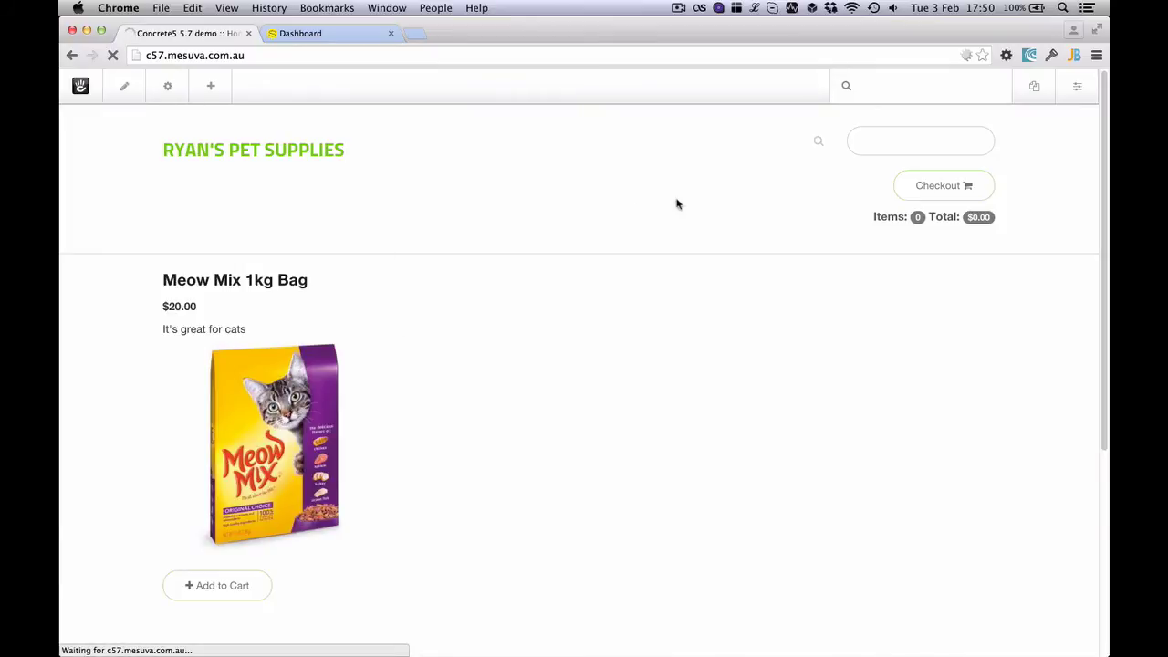
pyautogui.click(939, 195)
pyautogui.click(917, 212)
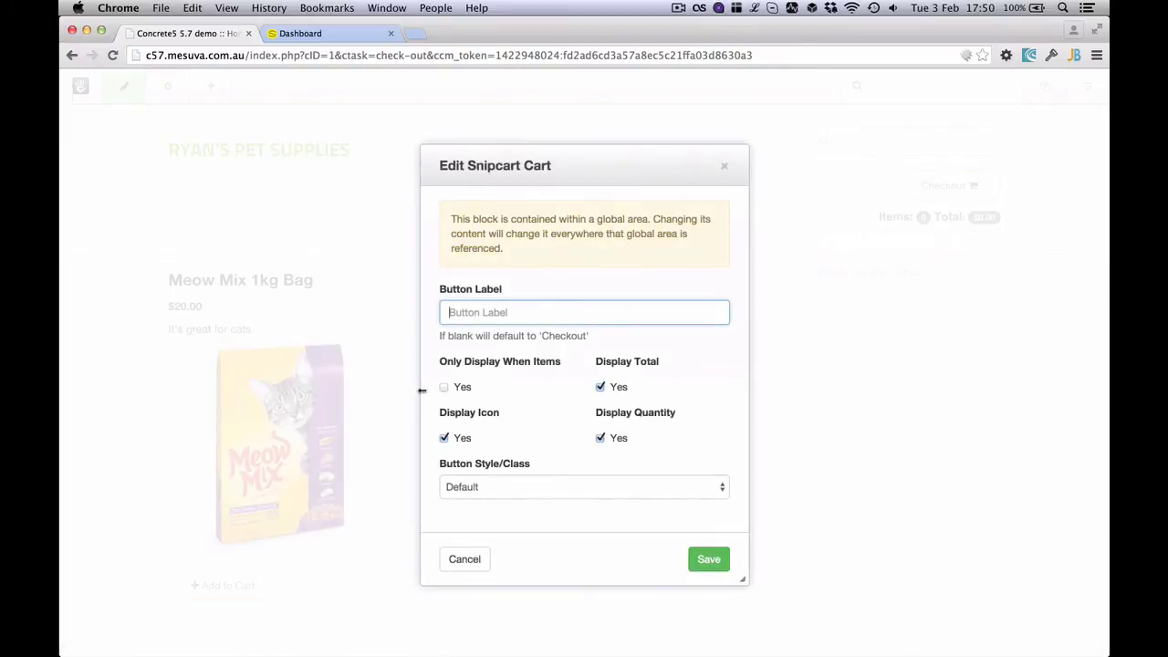
pyautogui.click(445, 386)
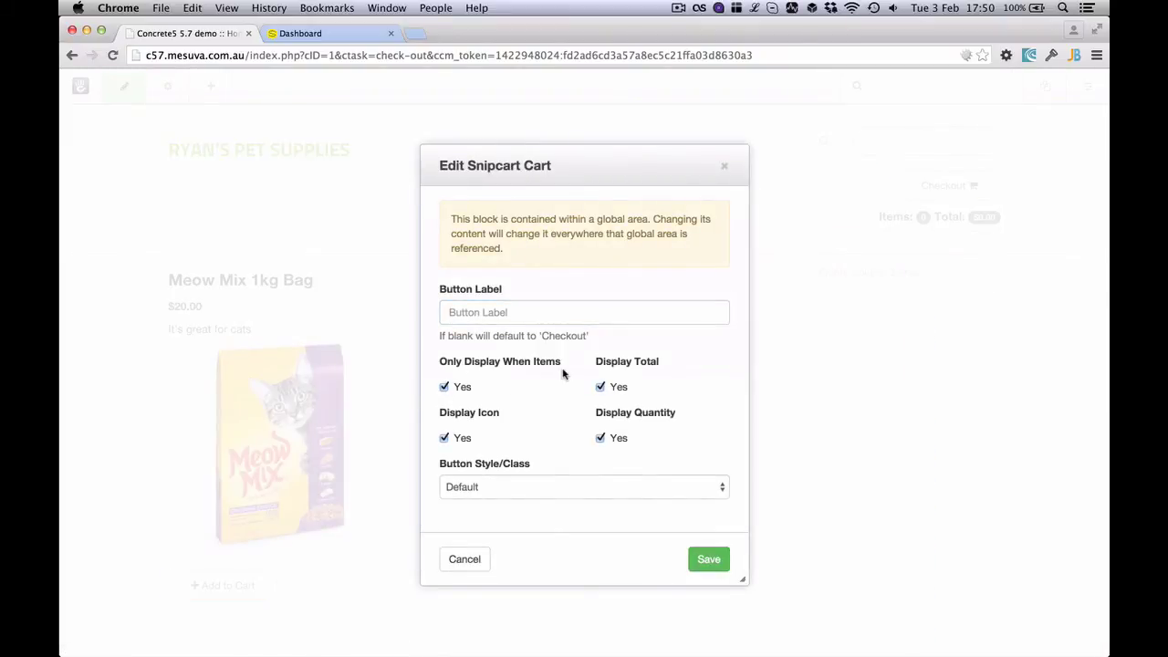
pyautogui.click(708, 558)
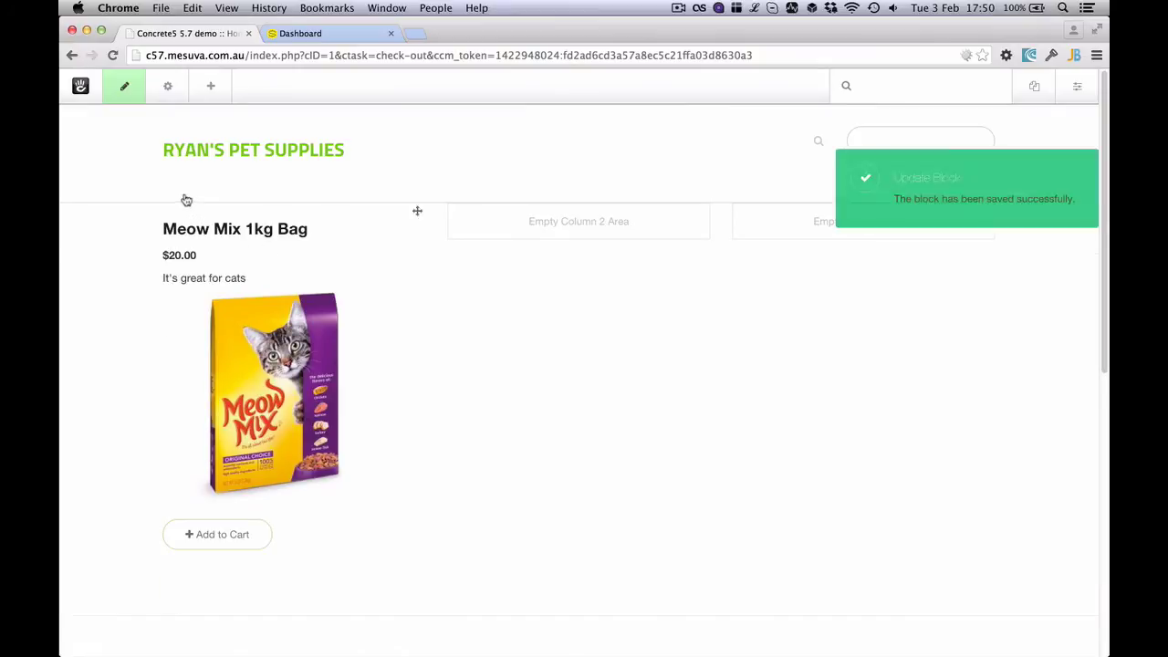
pyautogui.click(119, 90)
pyautogui.click(165, 215)
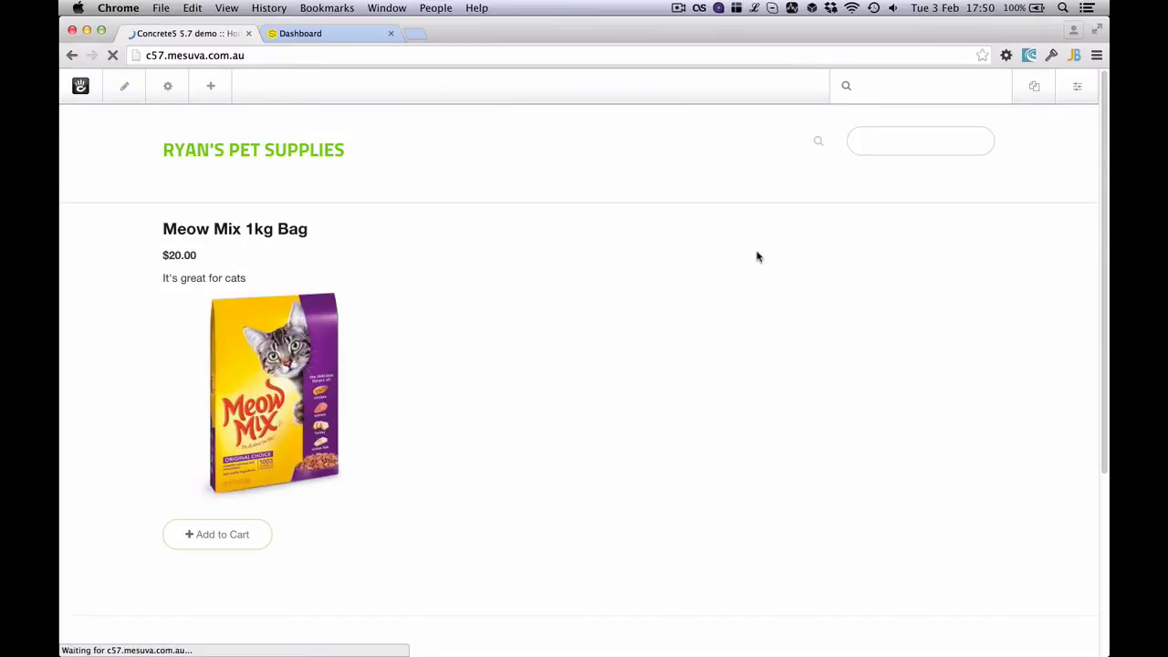
# Add the Meow Mix bag at 1kg, then remove it from the cart
pyautogui.click(252, 535)
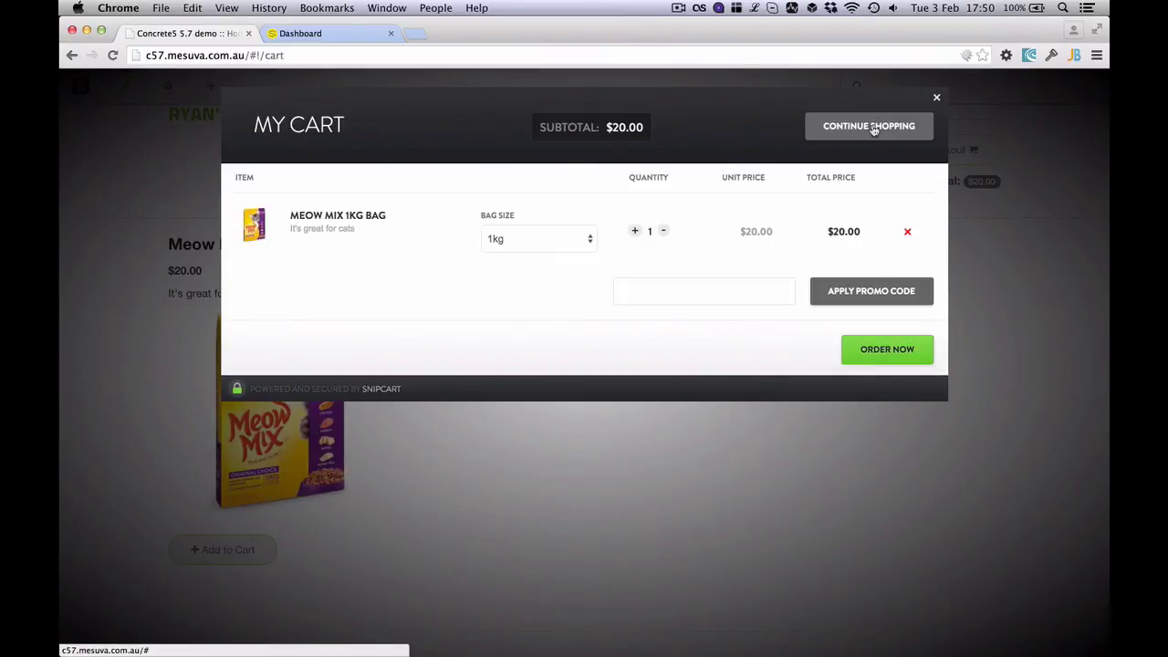
pyautogui.click(524, 240)
pyautogui.click(705, 205)
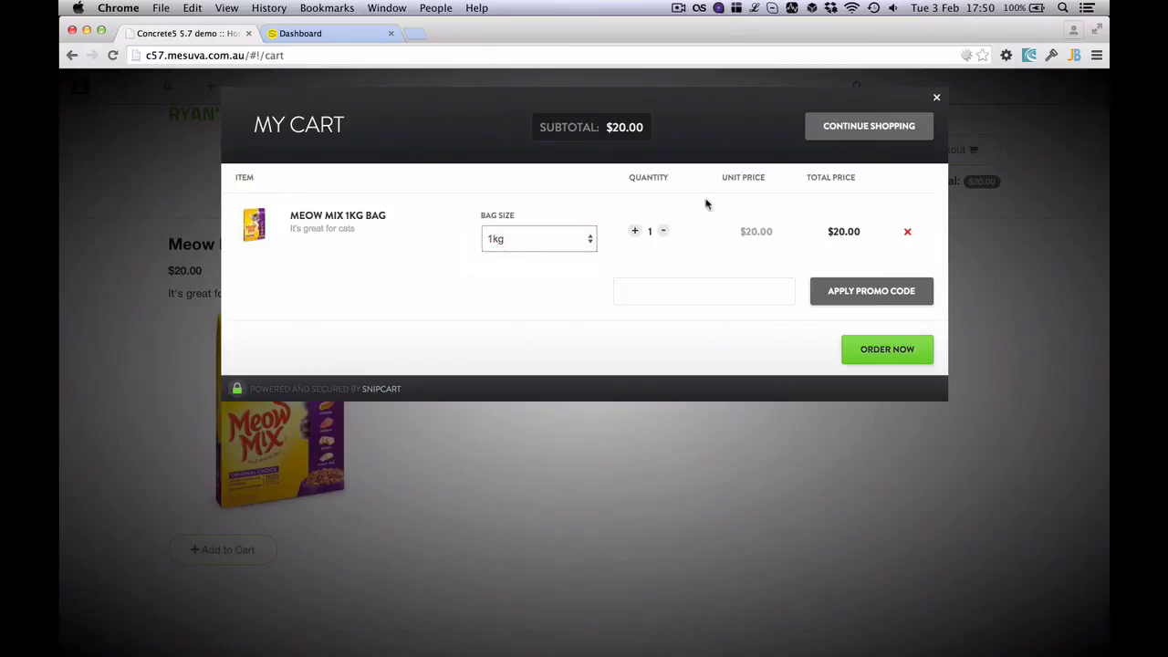
pyautogui.click(936, 99)
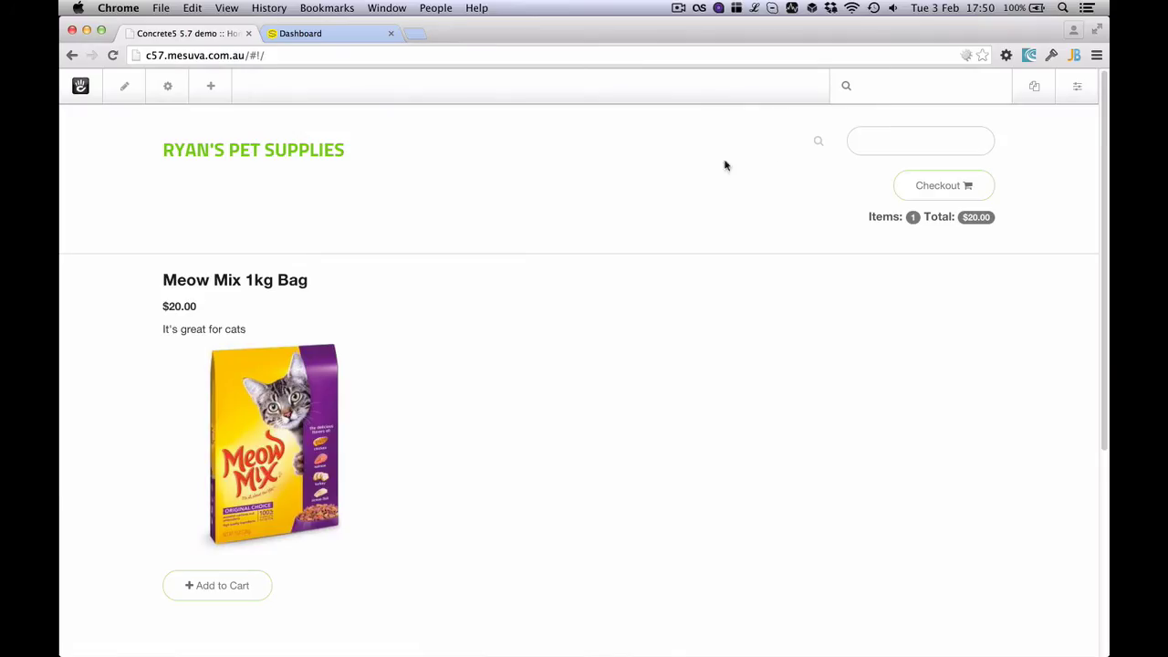
pyautogui.click(923, 195)
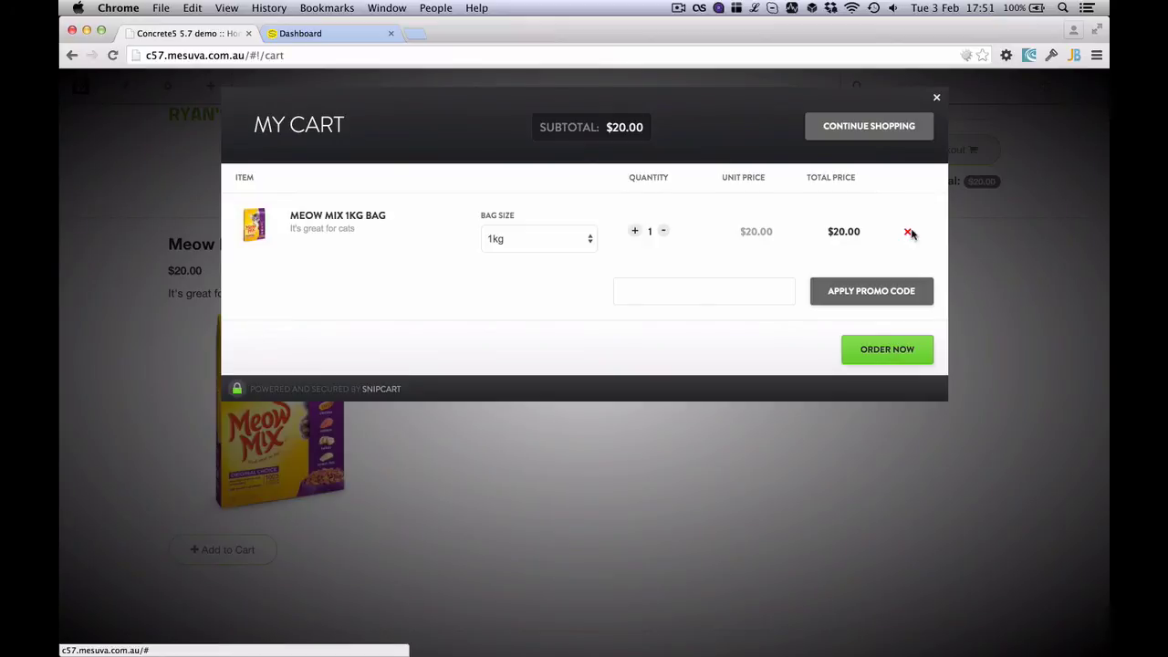
pyautogui.click(907, 233)
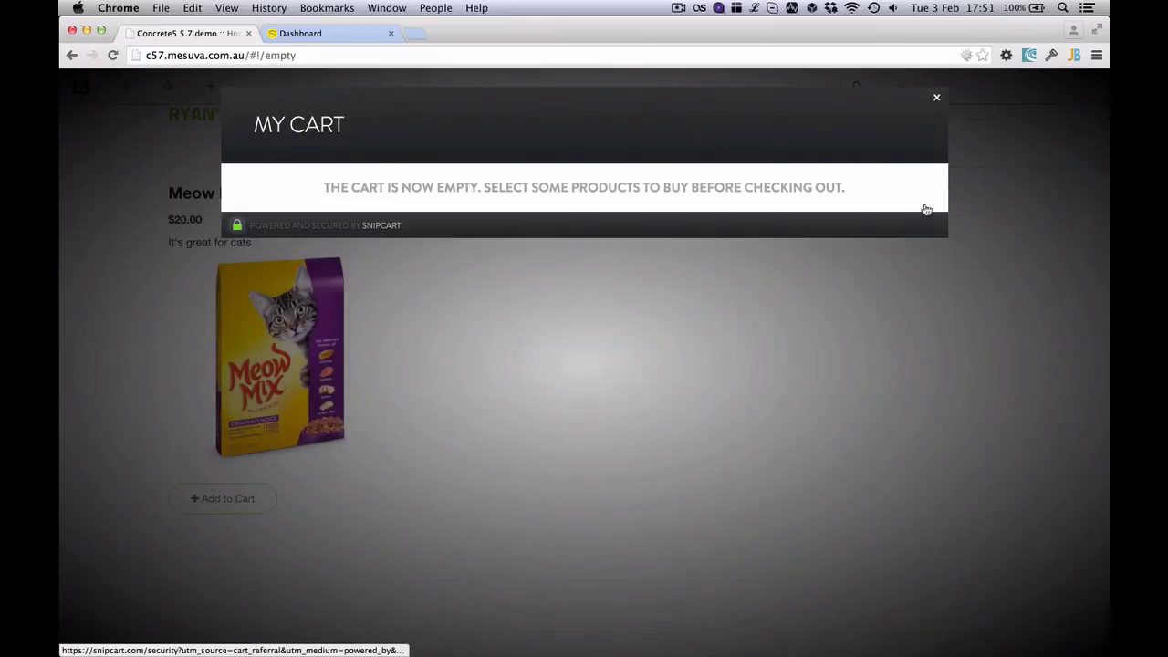
pyautogui.click(936, 98)
# Re-add the Meow Mix bag with Bag Size 2kg and close the cart
pyautogui.click(223, 535)
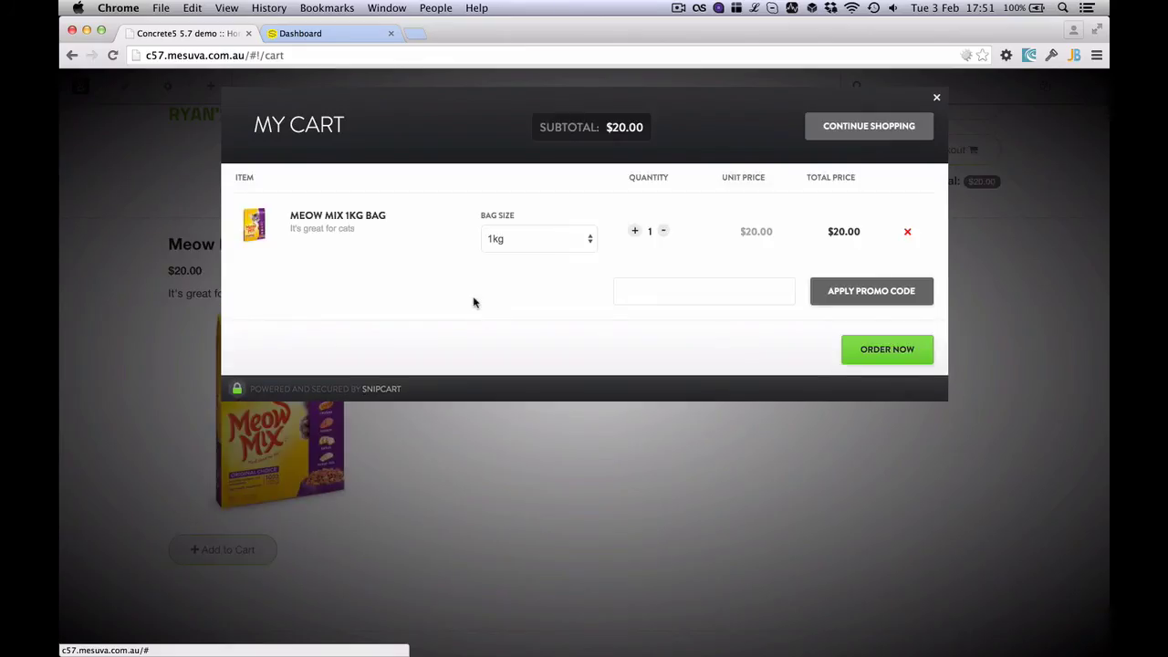
pyautogui.click(550, 242)
pyautogui.click(552, 255)
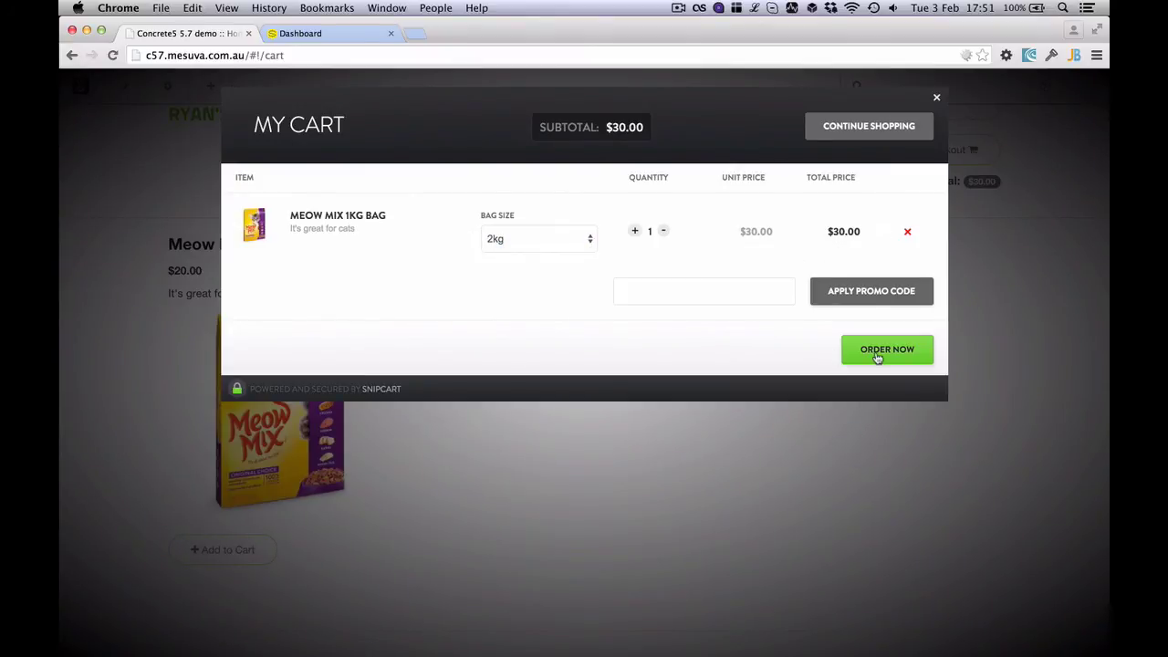
pyautogui.click(332, 34)
pyautogui.click(208, 34)
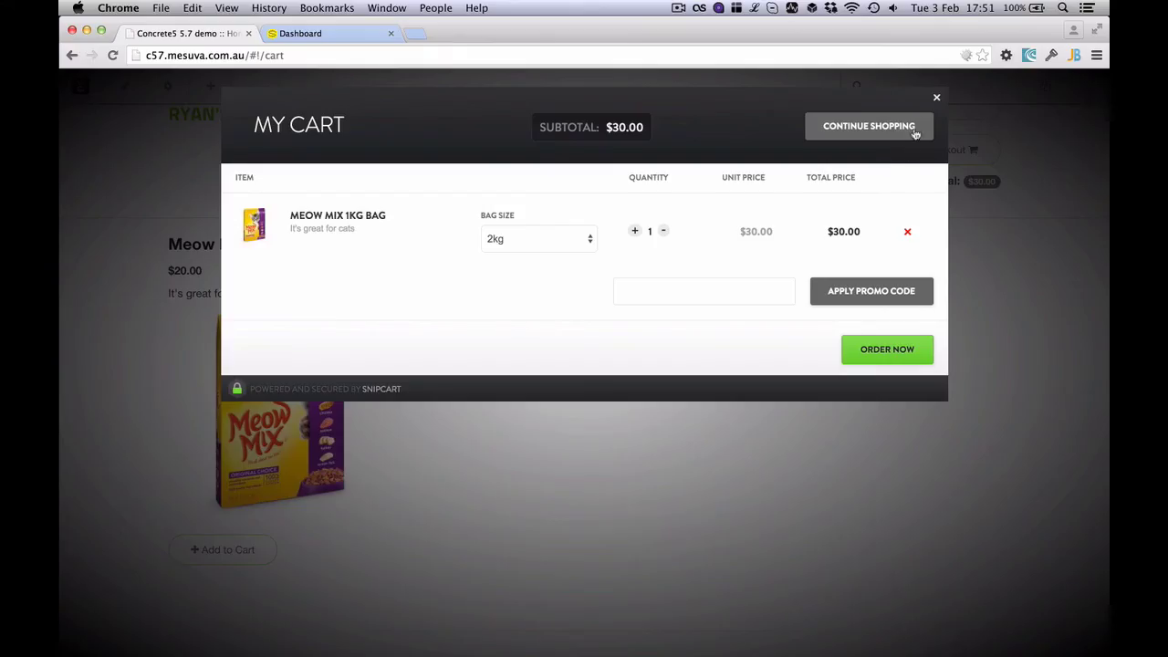
pyautogui.click(936, 98)
pyautogui.click(1076, 86)
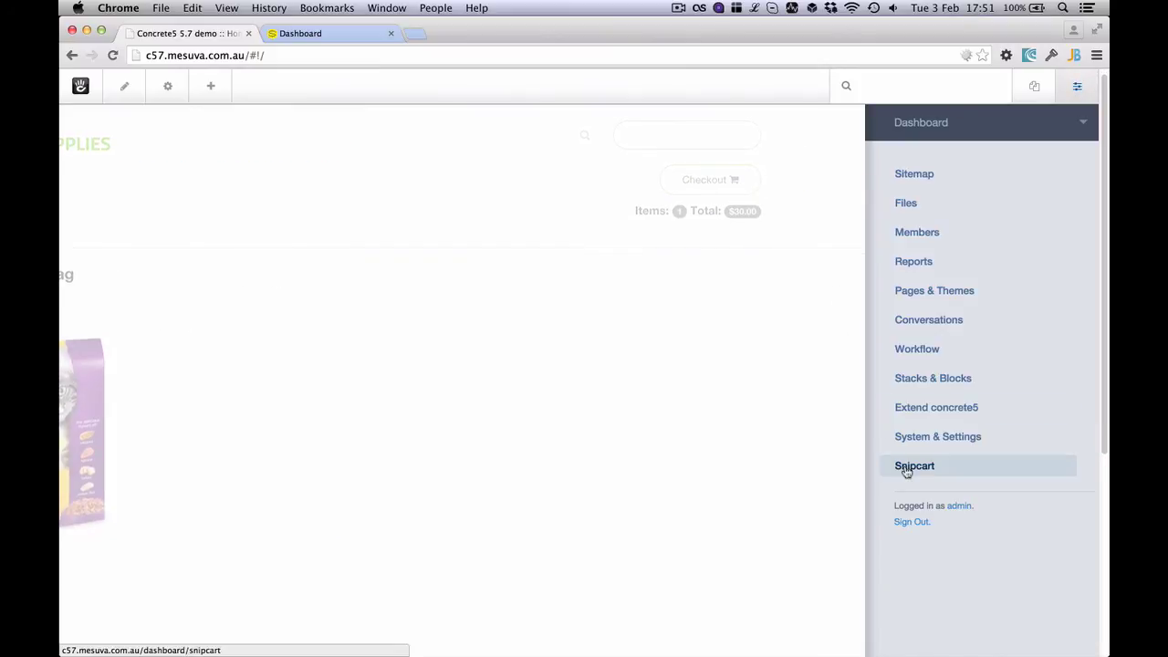
# Open the Snipcart Stock Levels and Tracking page from the dashboard panel
pyautogui.click(903, 468)
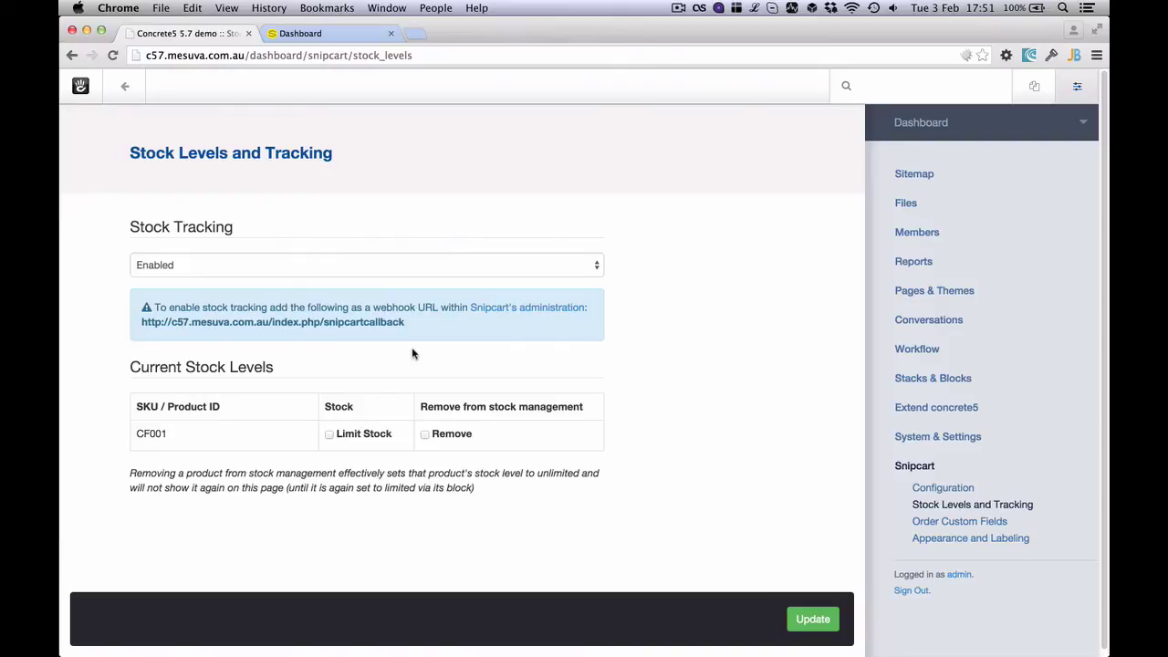
# Look over Order Custom Fields, then the CSS Overrides in Appearance and Labeling
pyautogui.click(981, 522)
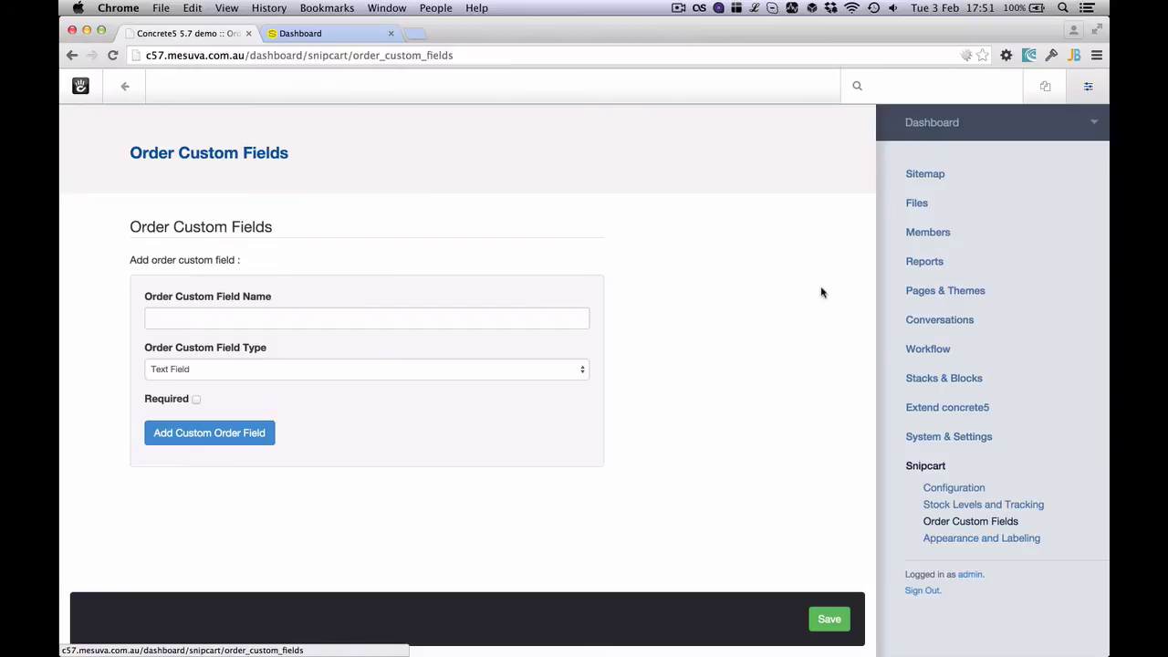
pyautogui.click(995, 540)
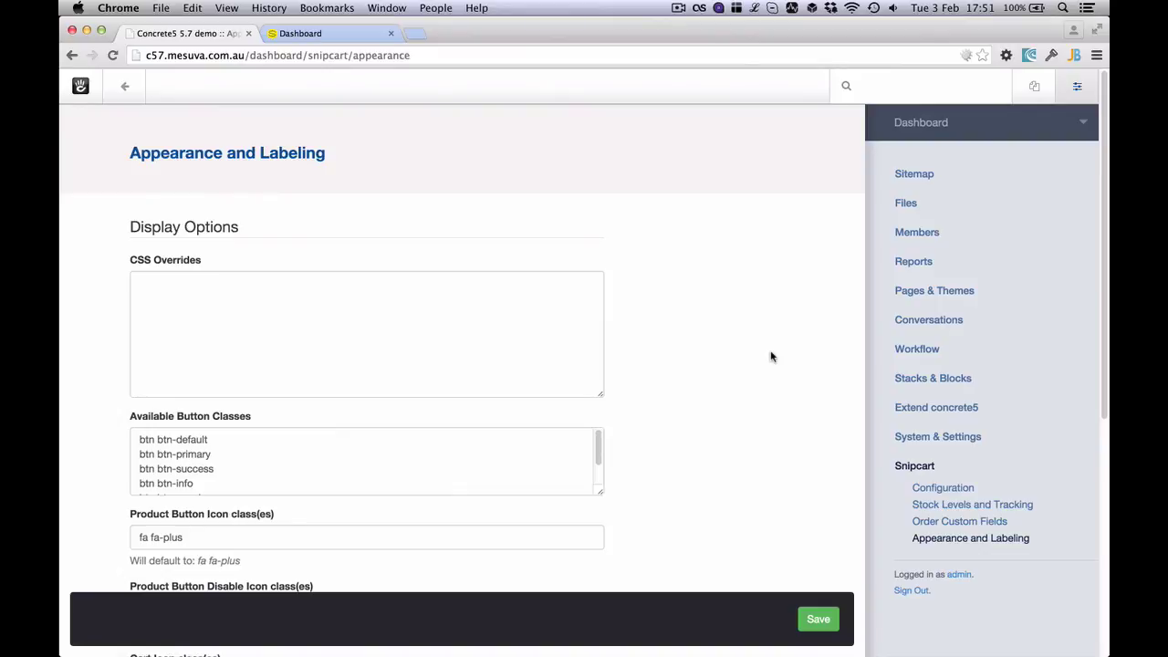
pyautogui.scroll(-1, 771, 357)
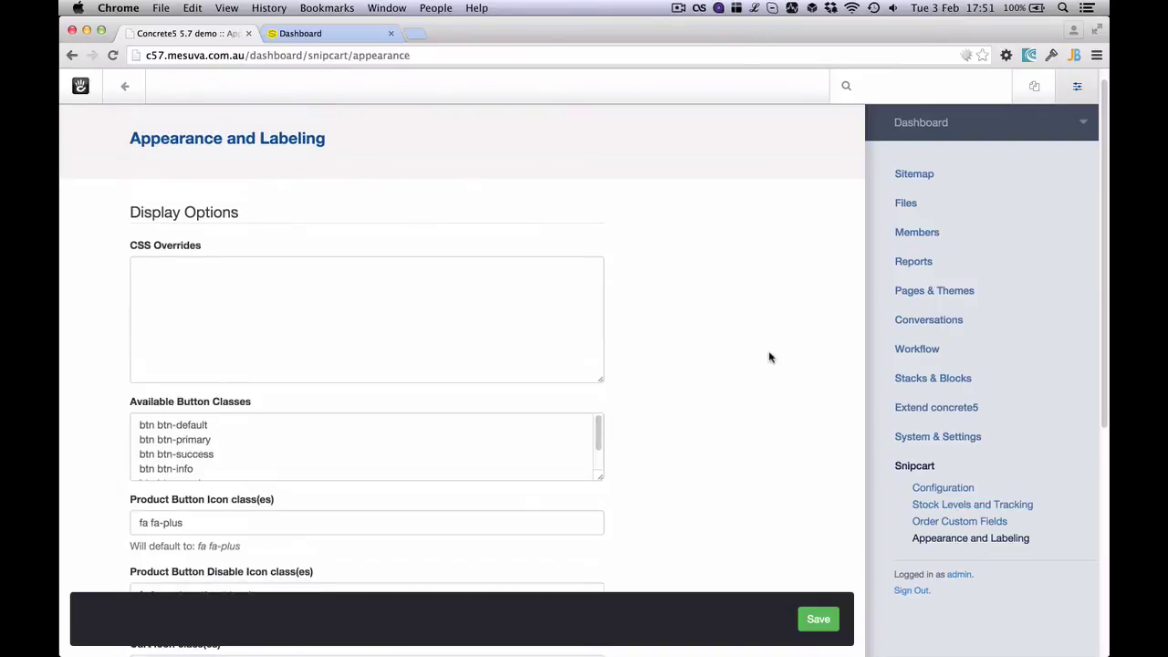
pyautogui.click(443, 332)
# Check the Localization Override replacing checkout with 'order now', then return to the home page
pyautogui.scroll(-5, 730, 299)
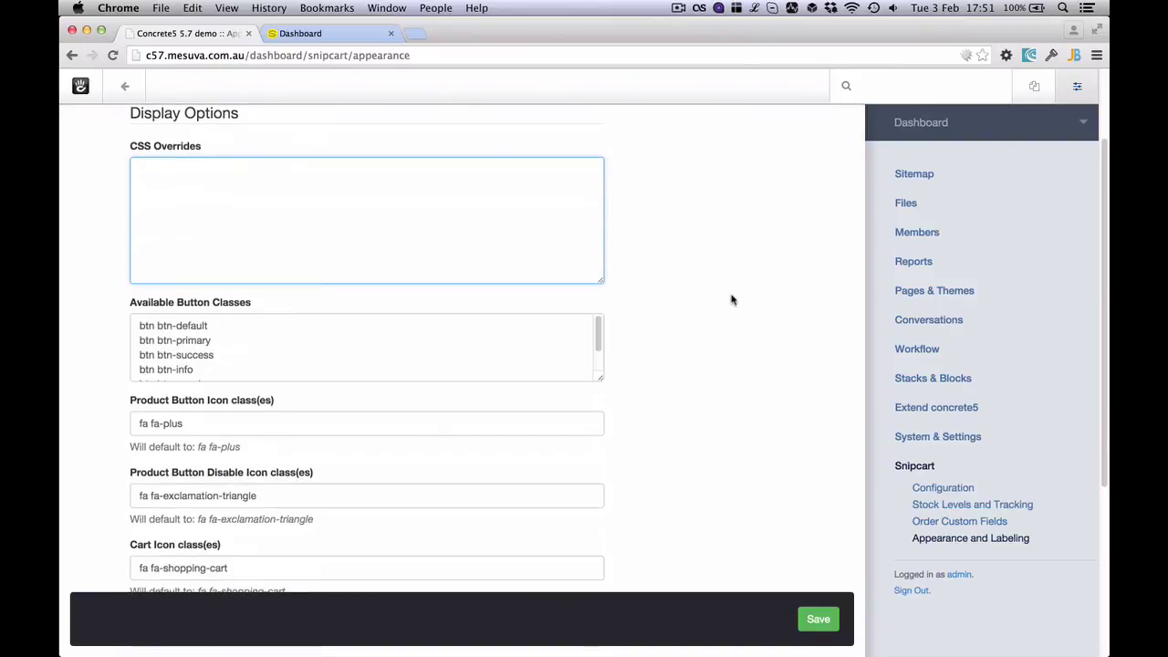
pyautogui.scroll(-1, 442, 355)
pyautogui.scroll(-2, 738, 375)
pyautogui.scroll(-2, 607, 411)
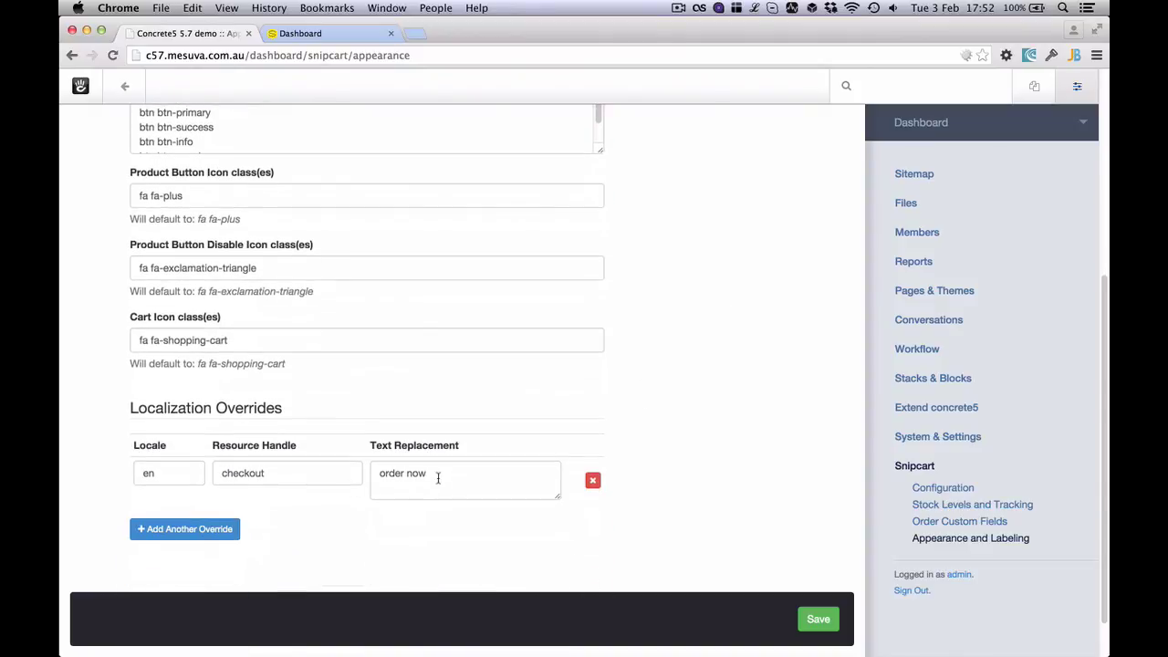
pyautogui.click(438, 477)
pyautogui.press('super+a')
pyautogui.click(345, 541)
pyautogui.click(126, 86)
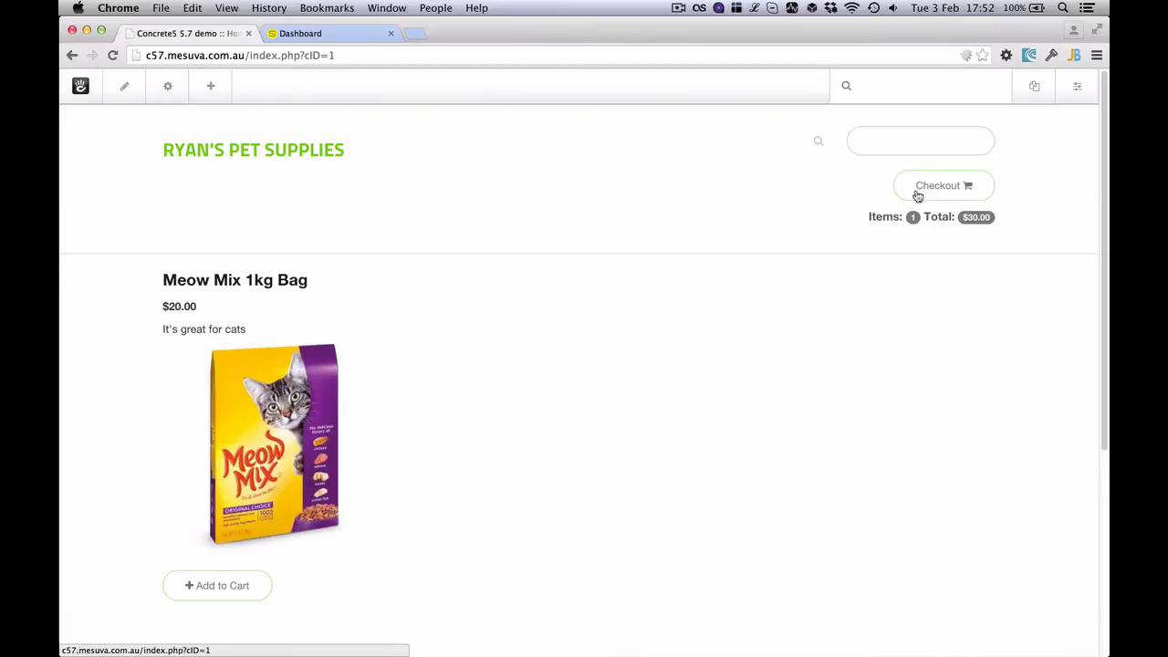
# Open the cart with the 2kg Meow Mix bag at $30.00, close it, and reopen it
pyautogui.click(921, 187)
pyautogui.tripleClick(336, 123)
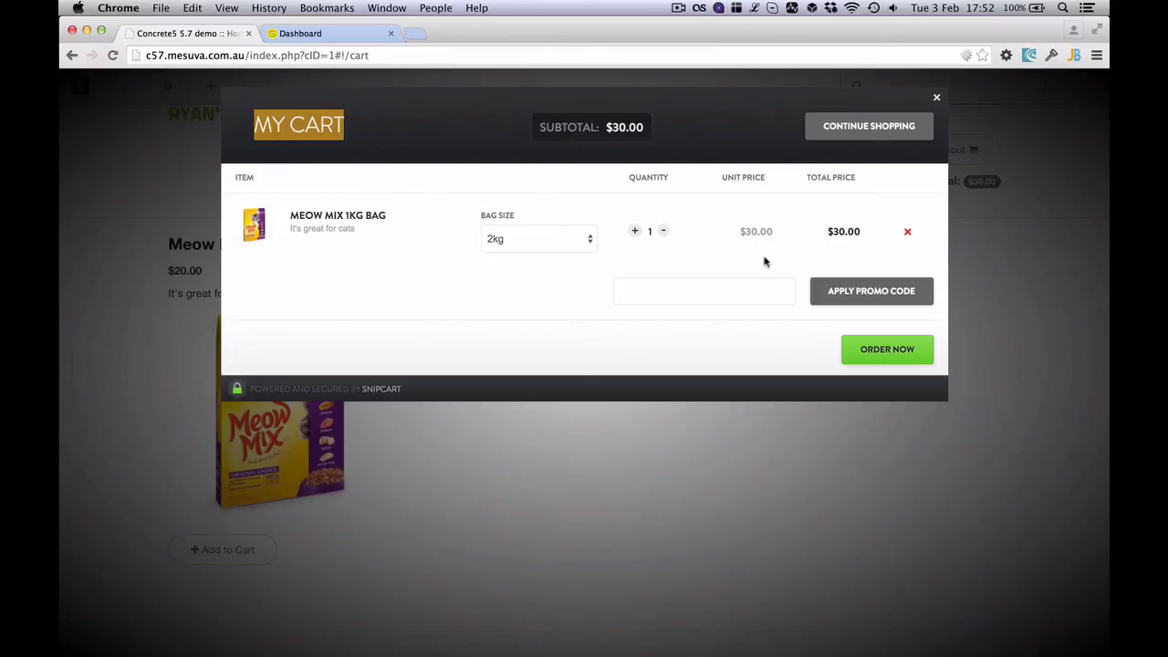
pyautogui.click(936, 97)
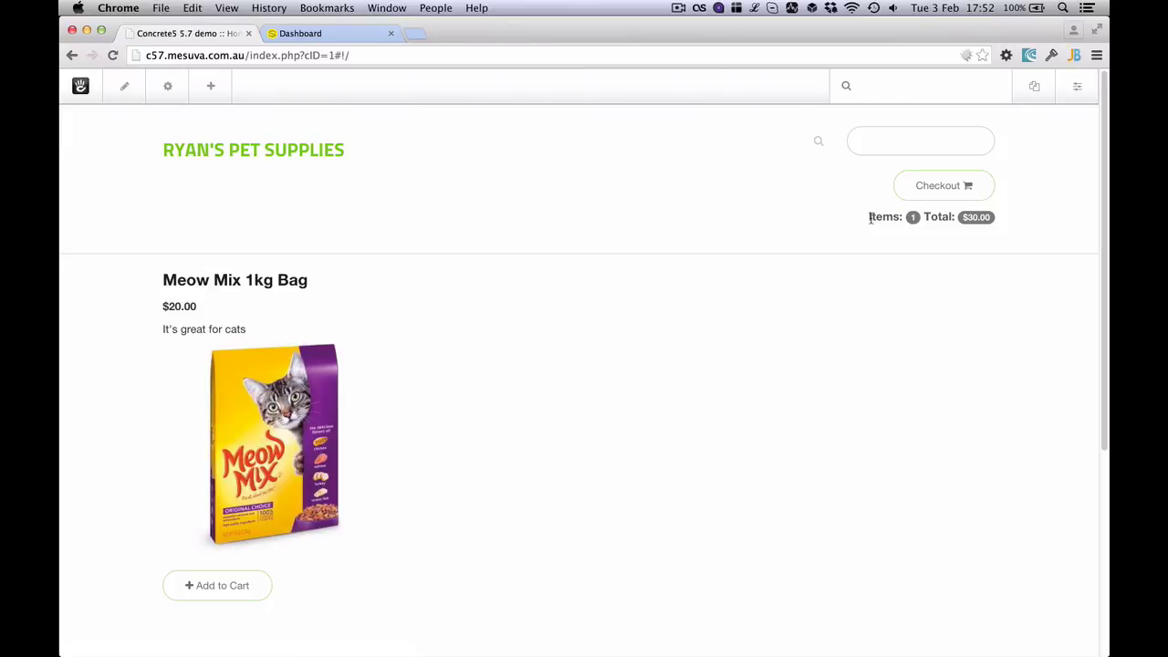
pyautogui.click(941, 188)
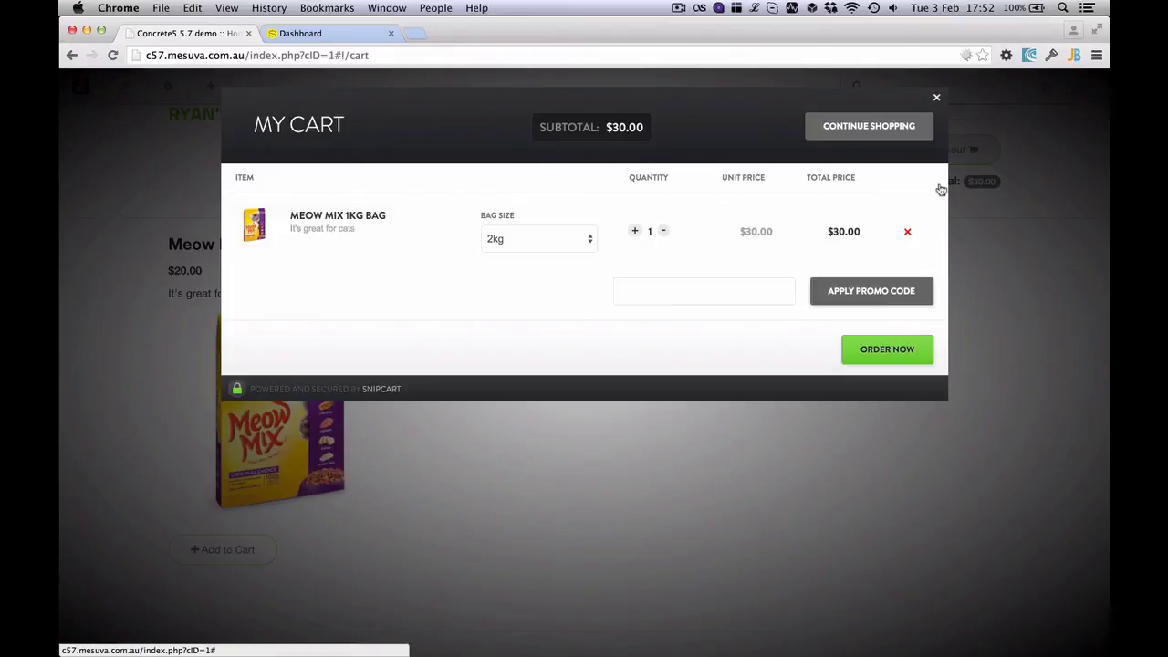